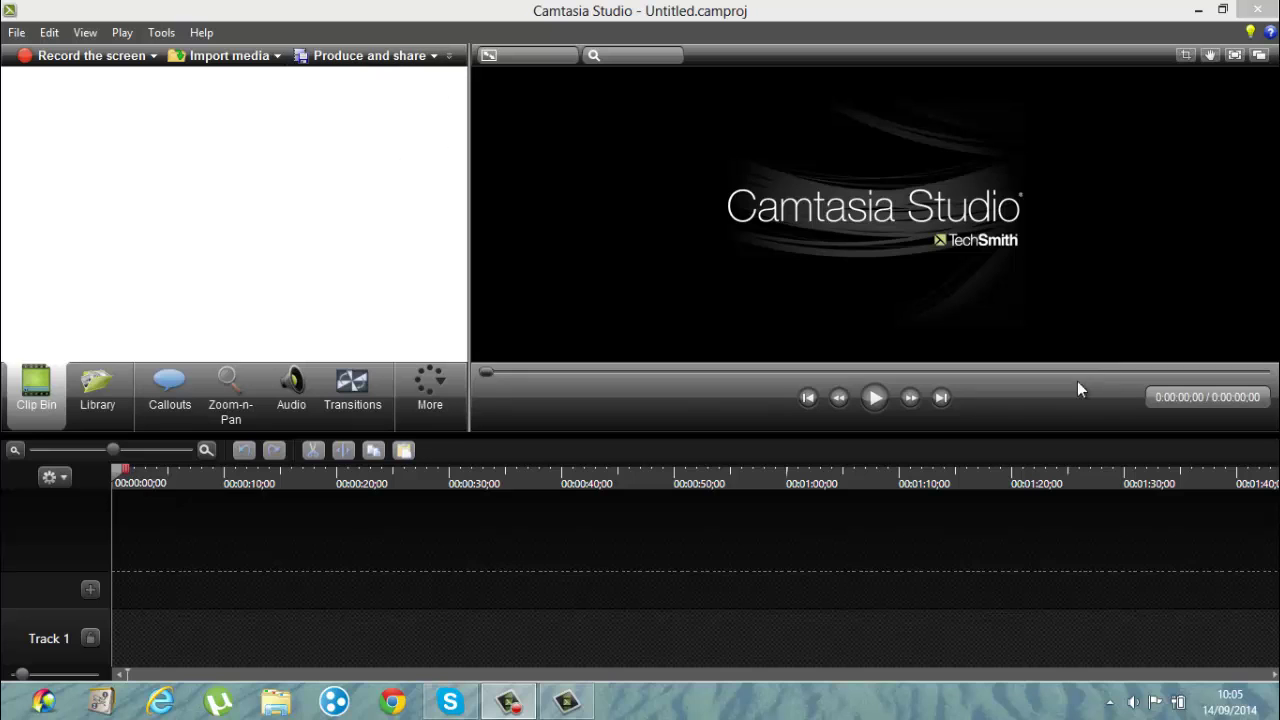
pyautogui.click(215, 60)
pyautogui.click(219, 60)
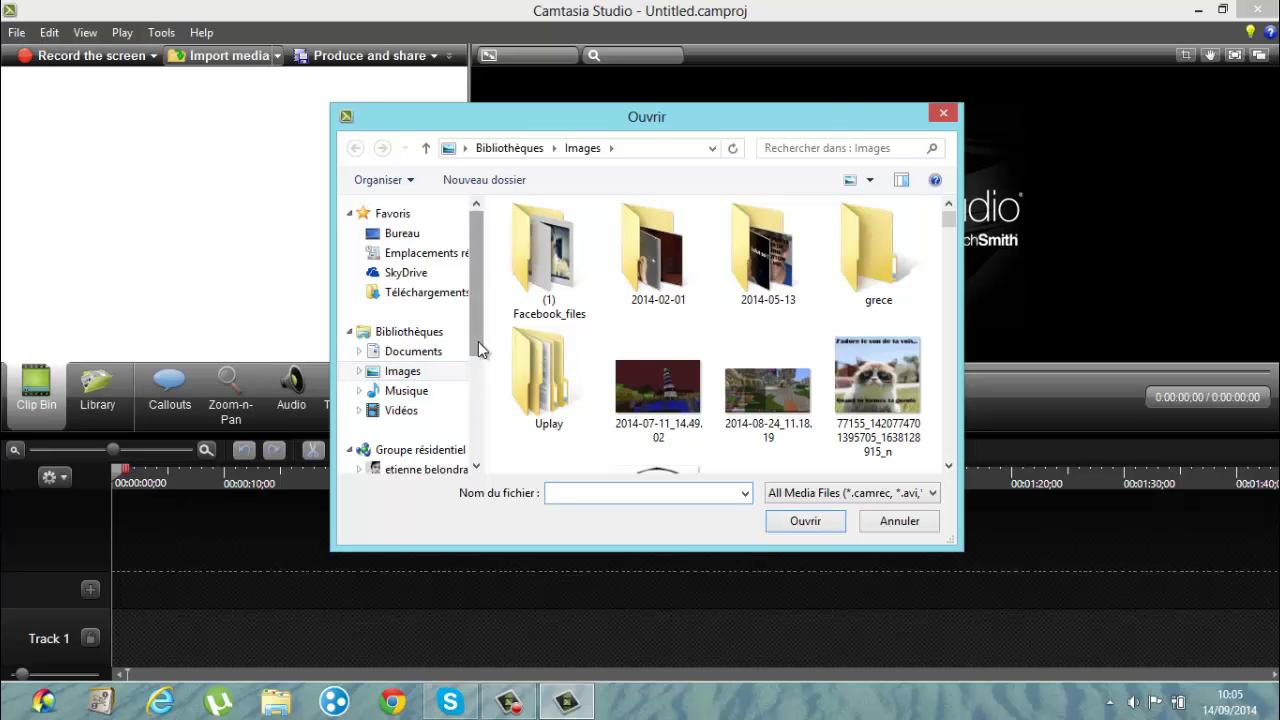
pyautogui.moveTo(480, 343); pyautogui.dragTo(477, 440)
pyautogui.click(409, 401)
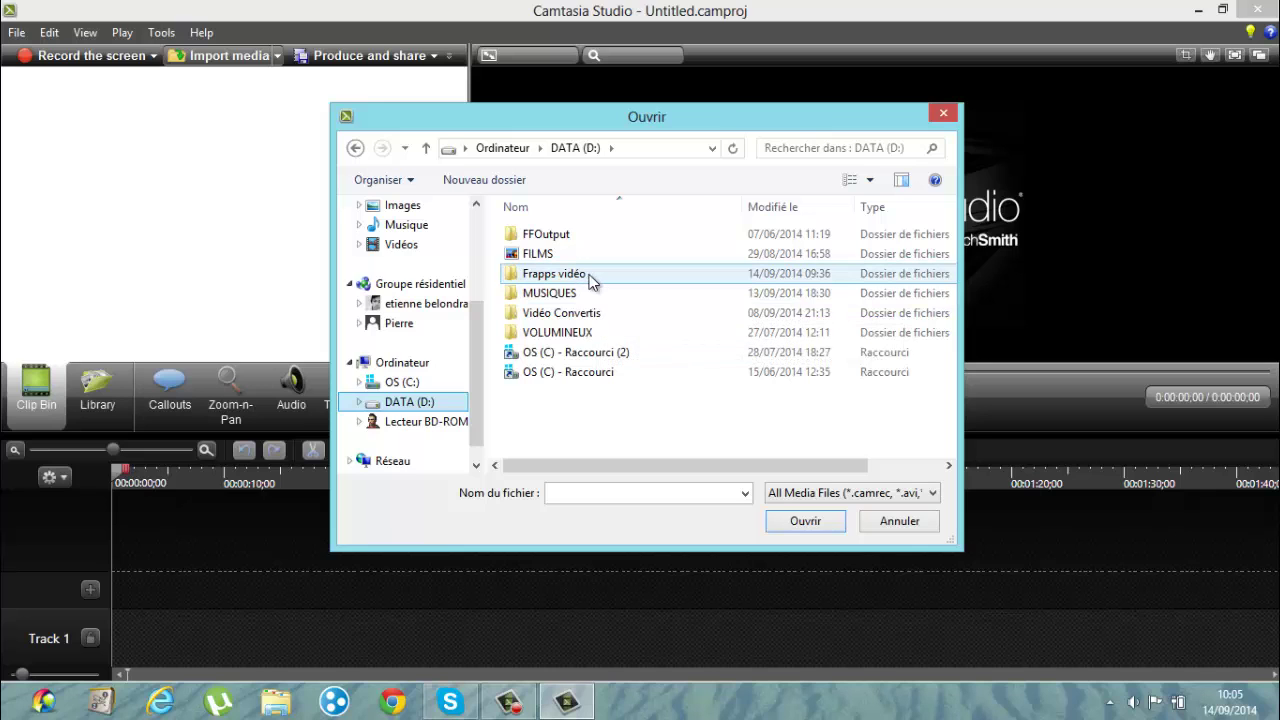
pyautogui.doubleClick(588, 276)
pyautogui.doubleClick(527, 420)
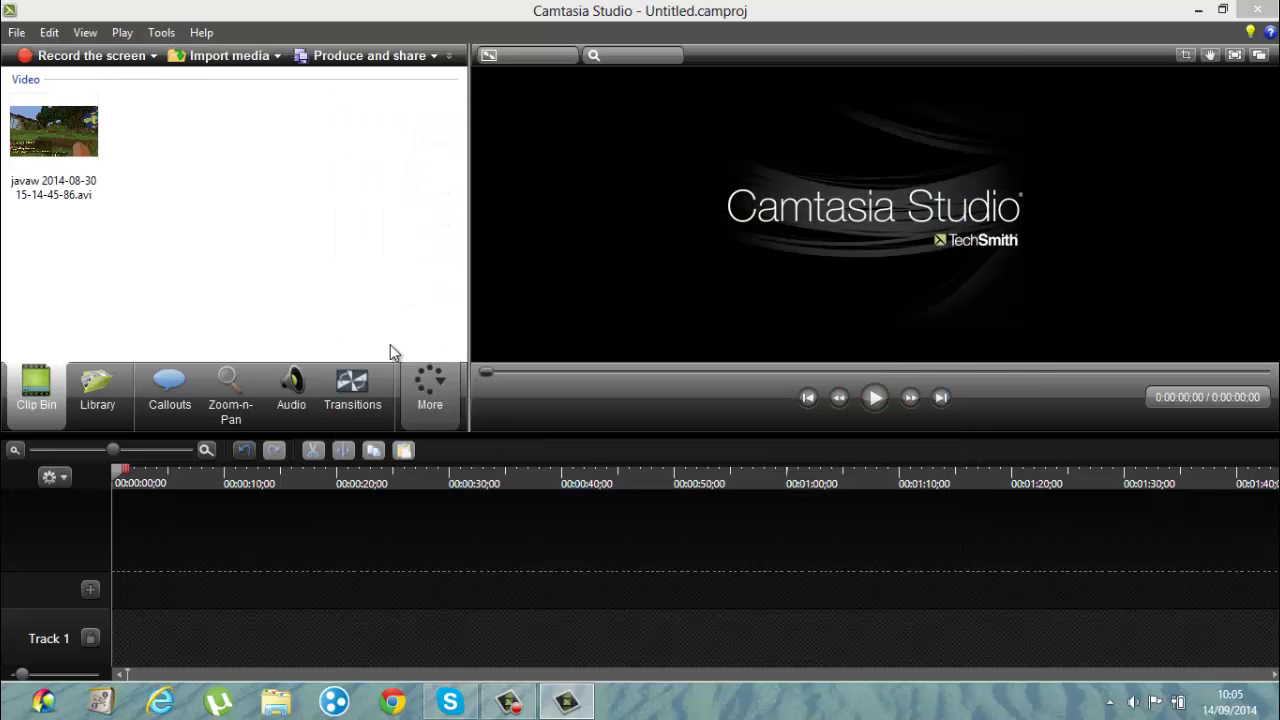
# Place the imported video at the start of Track 1 with 1280 x 720 YouTube & Screencast (16:9) editing dimensions
pyautogui.moveTo(75, 134); pyautogui.dragTo(277, 657)
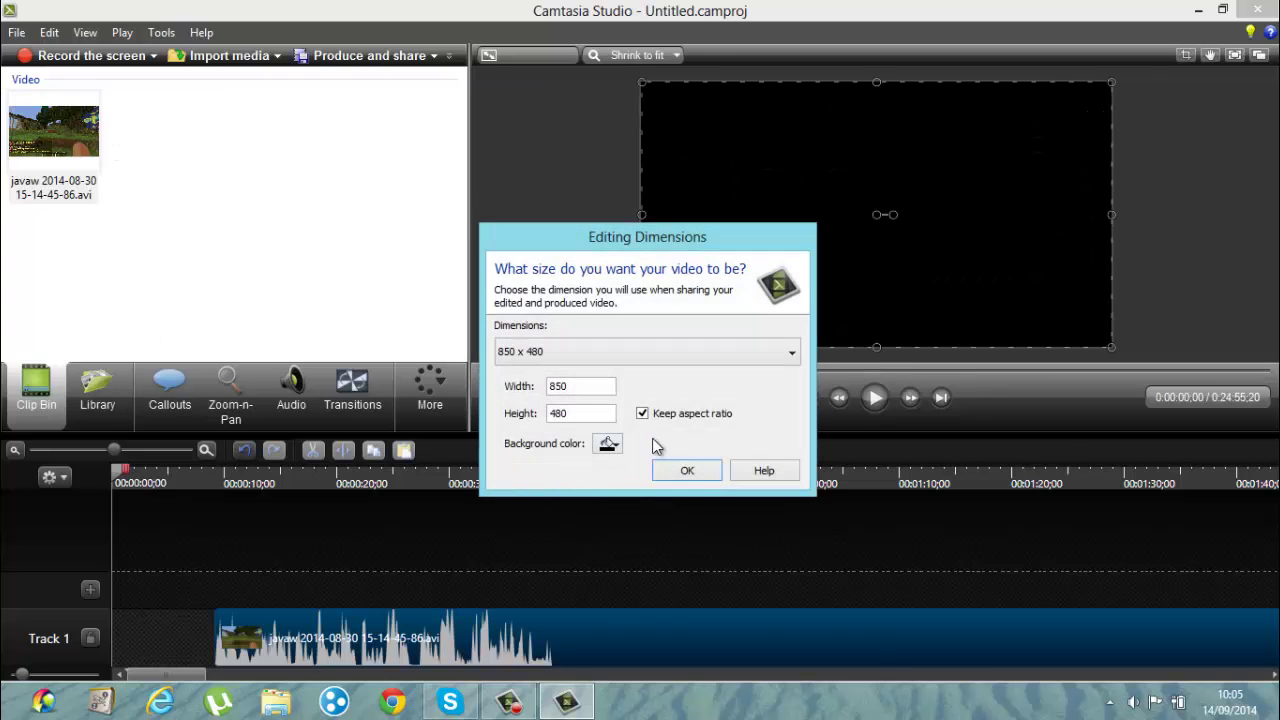
pyautogui.click(790, 353)
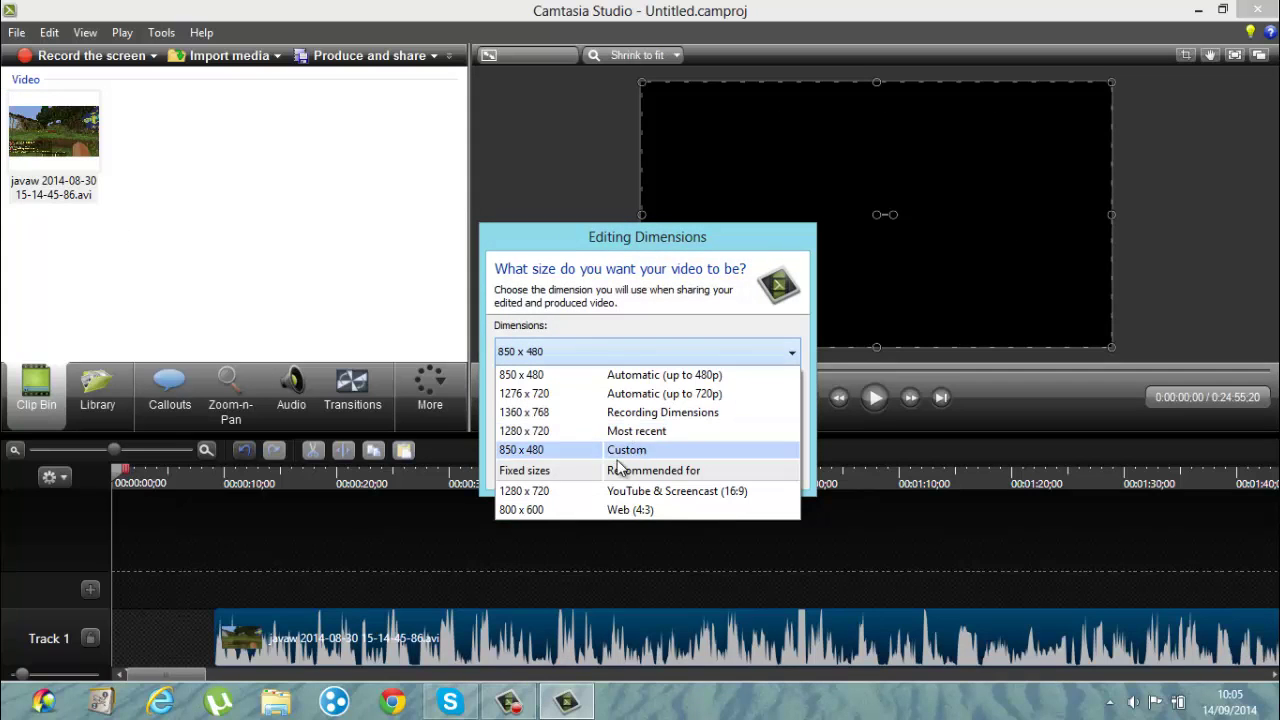
pyautogui.click(617, 496)
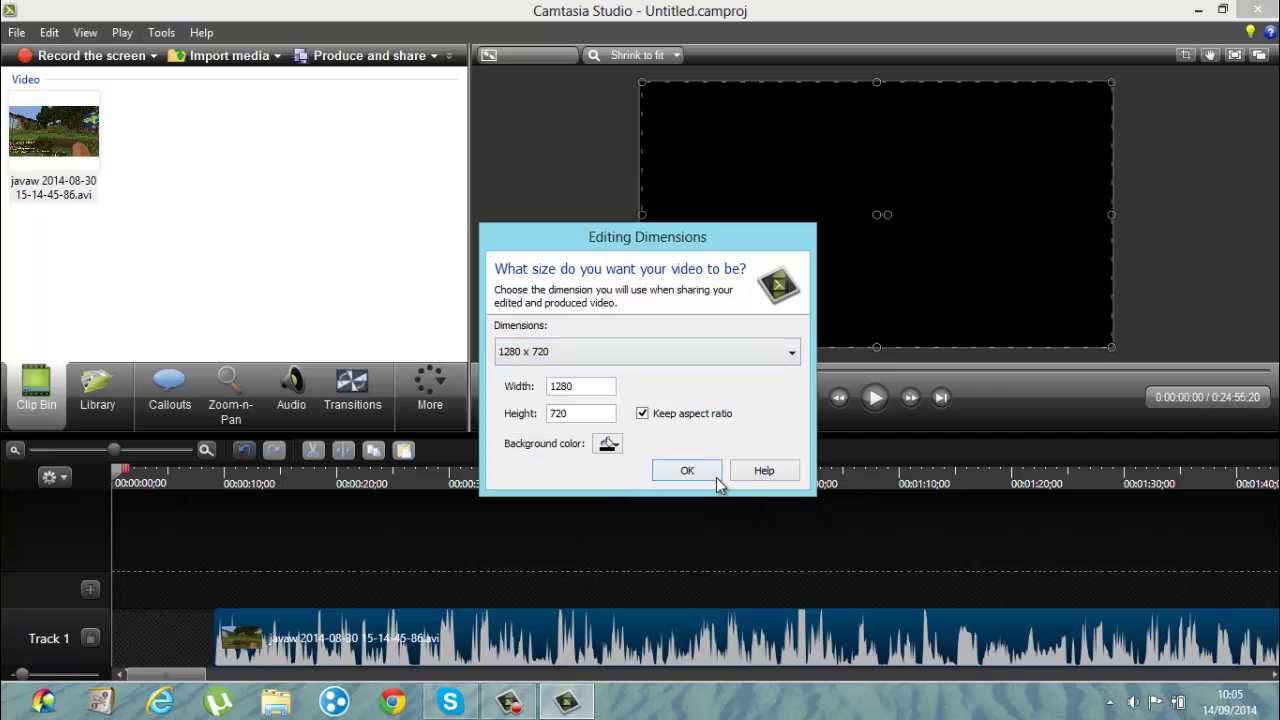
pyautogui.click(686, 472)
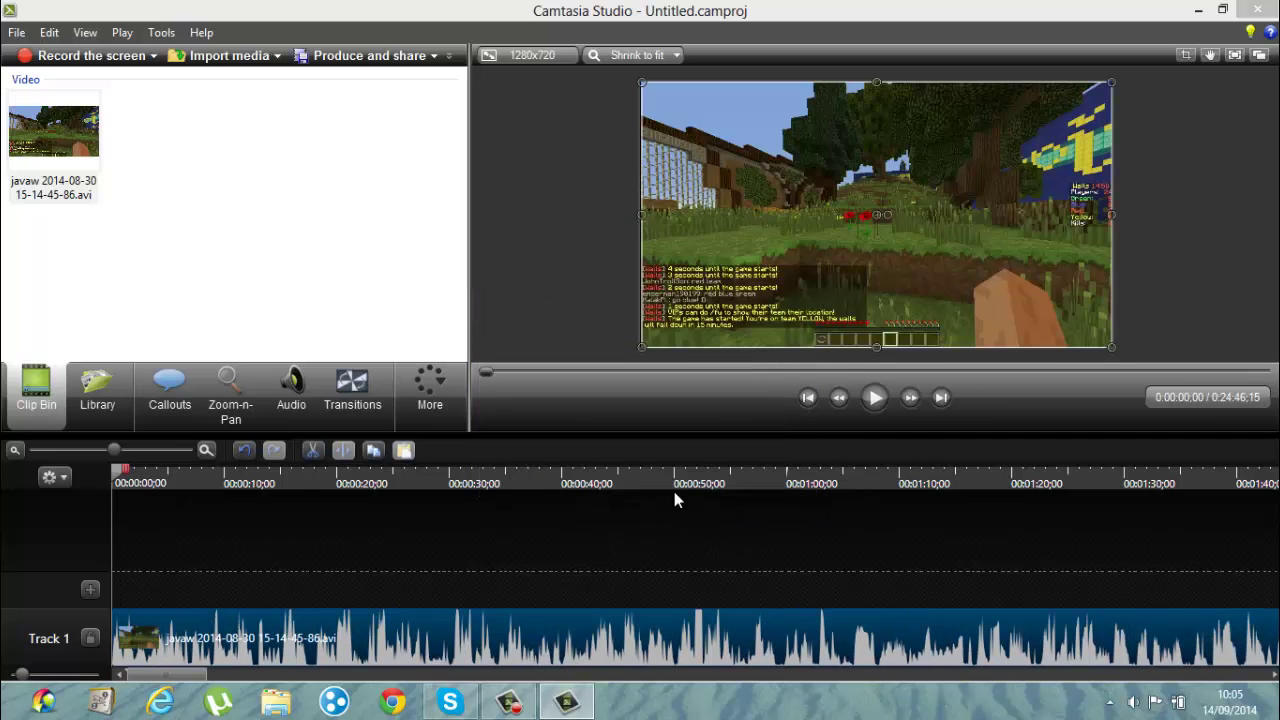
# Fit the whole video in the timeline, preview its first seconds and return the playhead to the start
pyautogui.moveTo(114, 450); pyautogui.dragTo(53, 451)
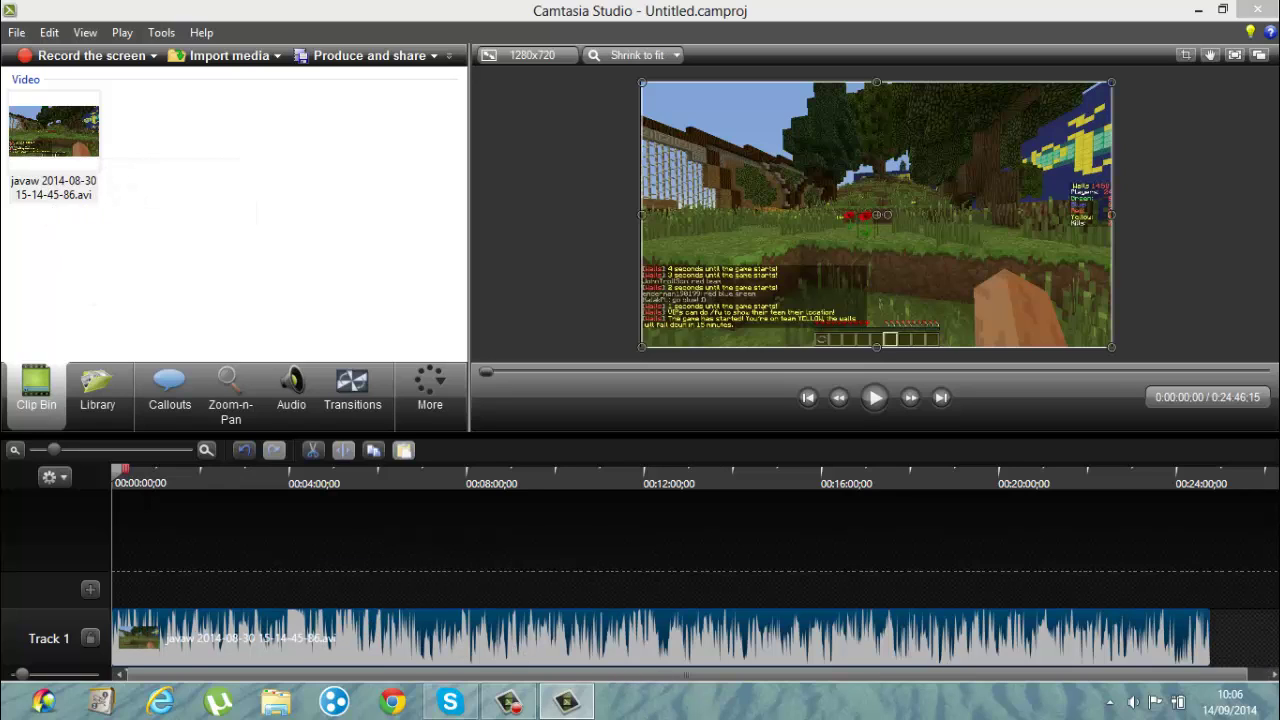
pyautogui.click(876, 399)
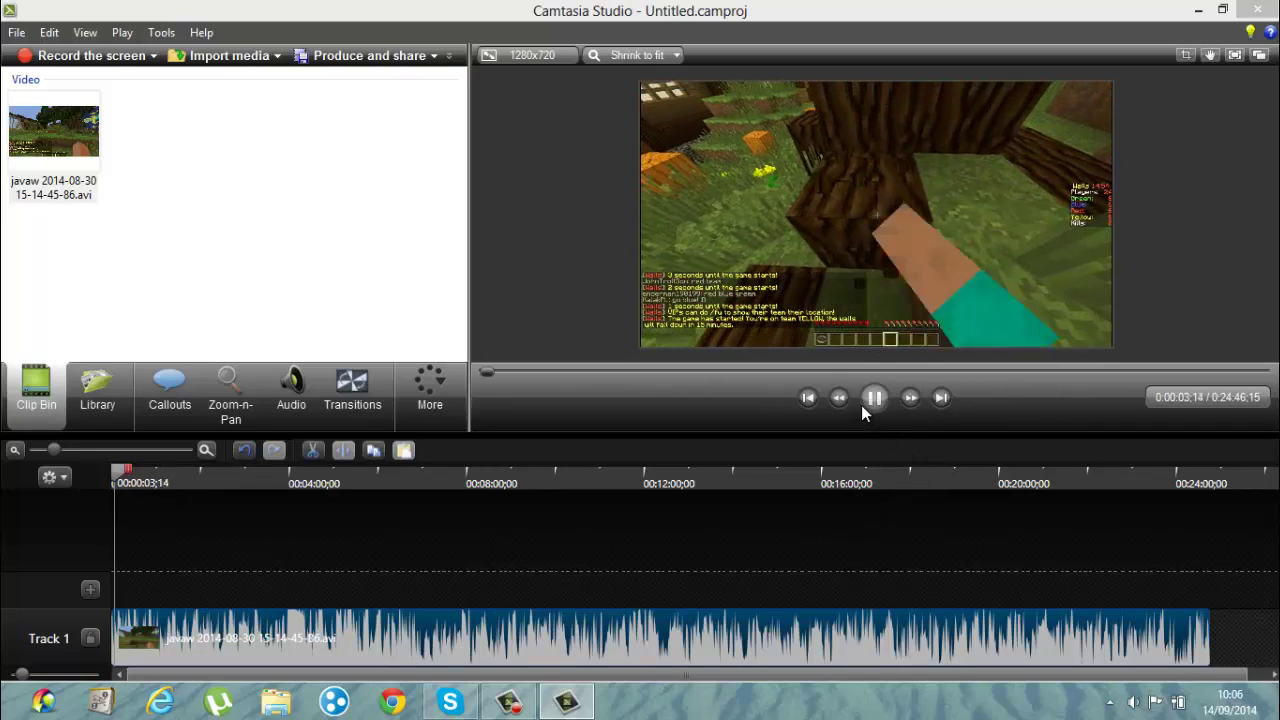
pyautogui.click(862, 404)
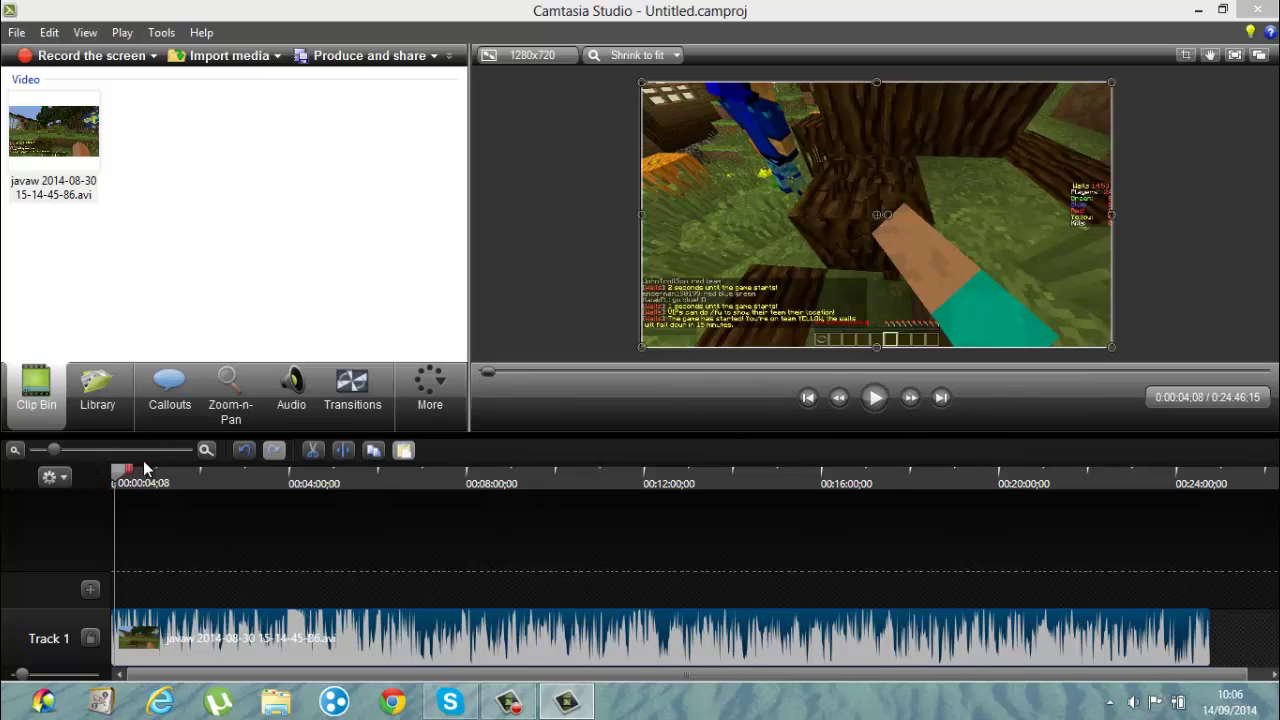
pyautogui.moveTo(117, 481); pyautogui.dragTo(111, 481)
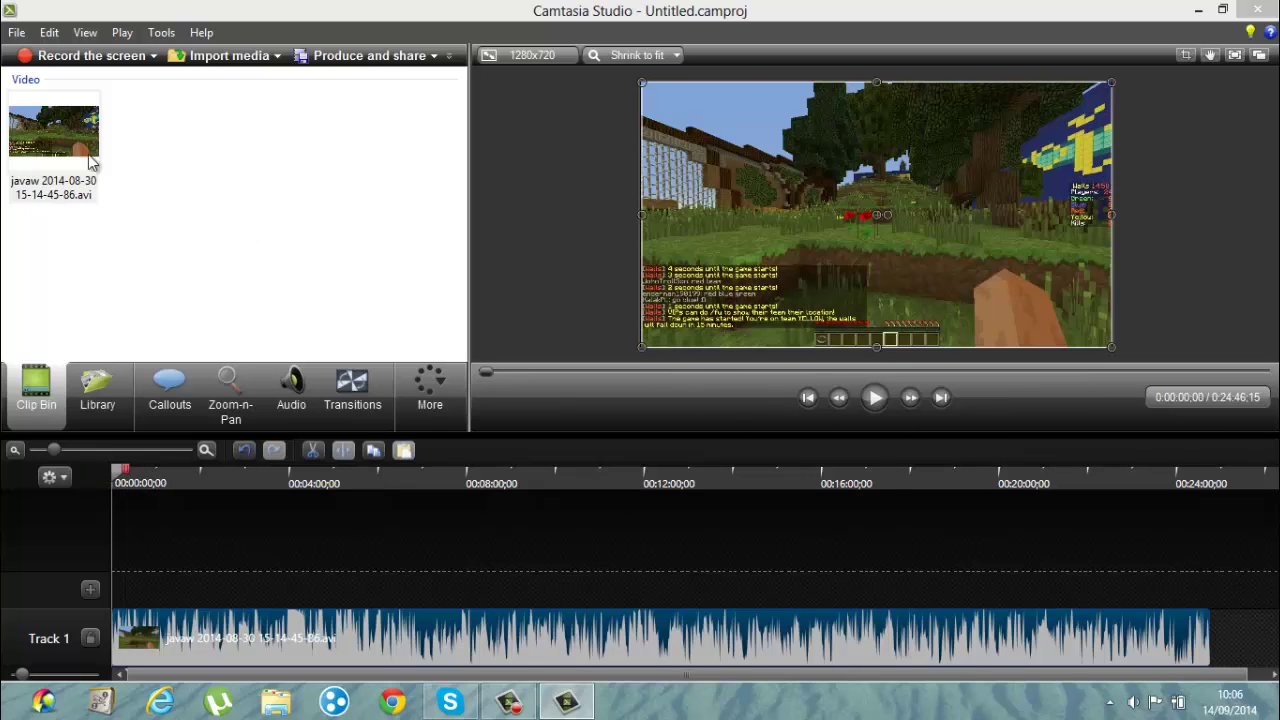
# Import the music file Kubbi Bright Matter (1).mp3 from the MUSIQUES folder on the DATA (D:) drive
pyautogui.click(221, 59)
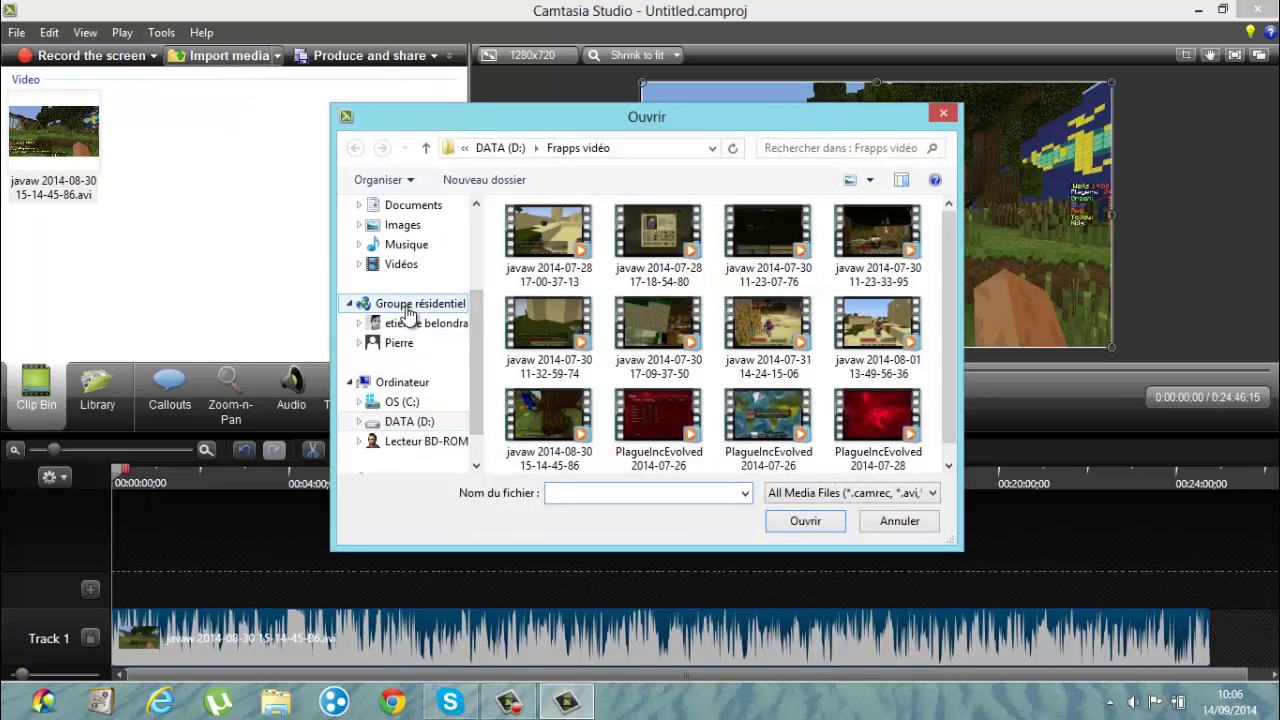
pyautogui.click(437, 251)
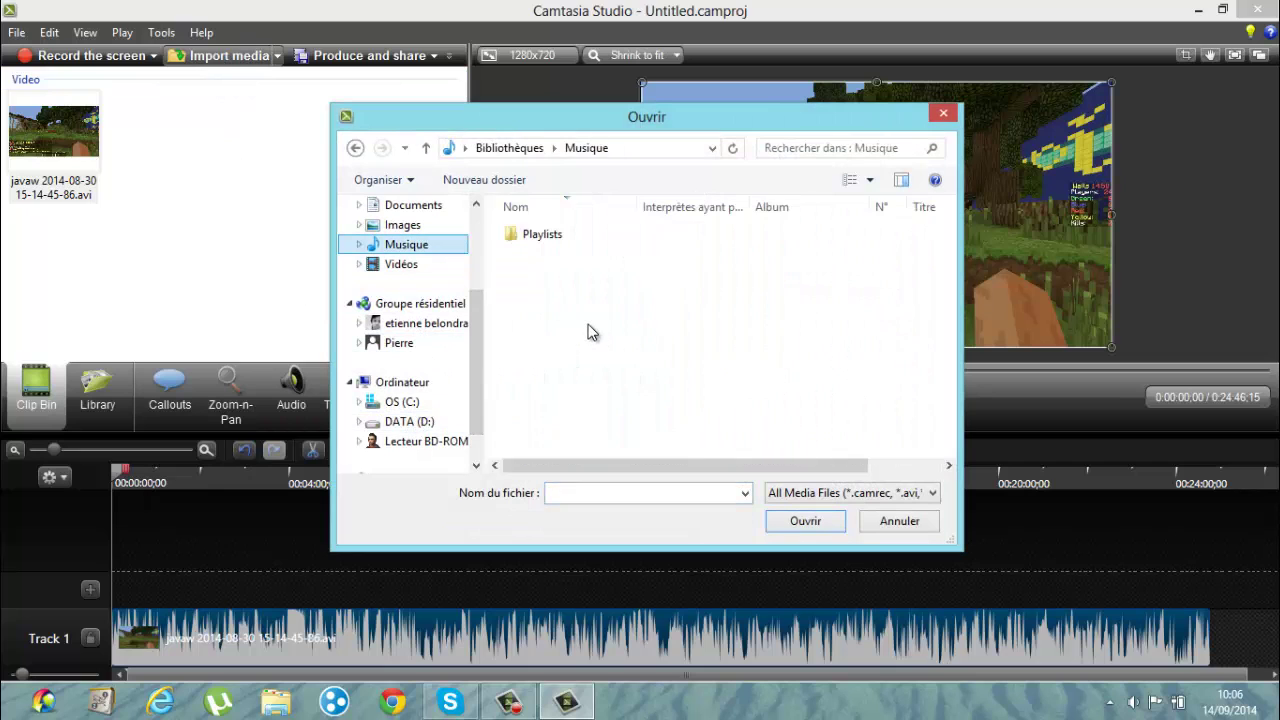
pyautogui.scroll(-2, 471, 422)
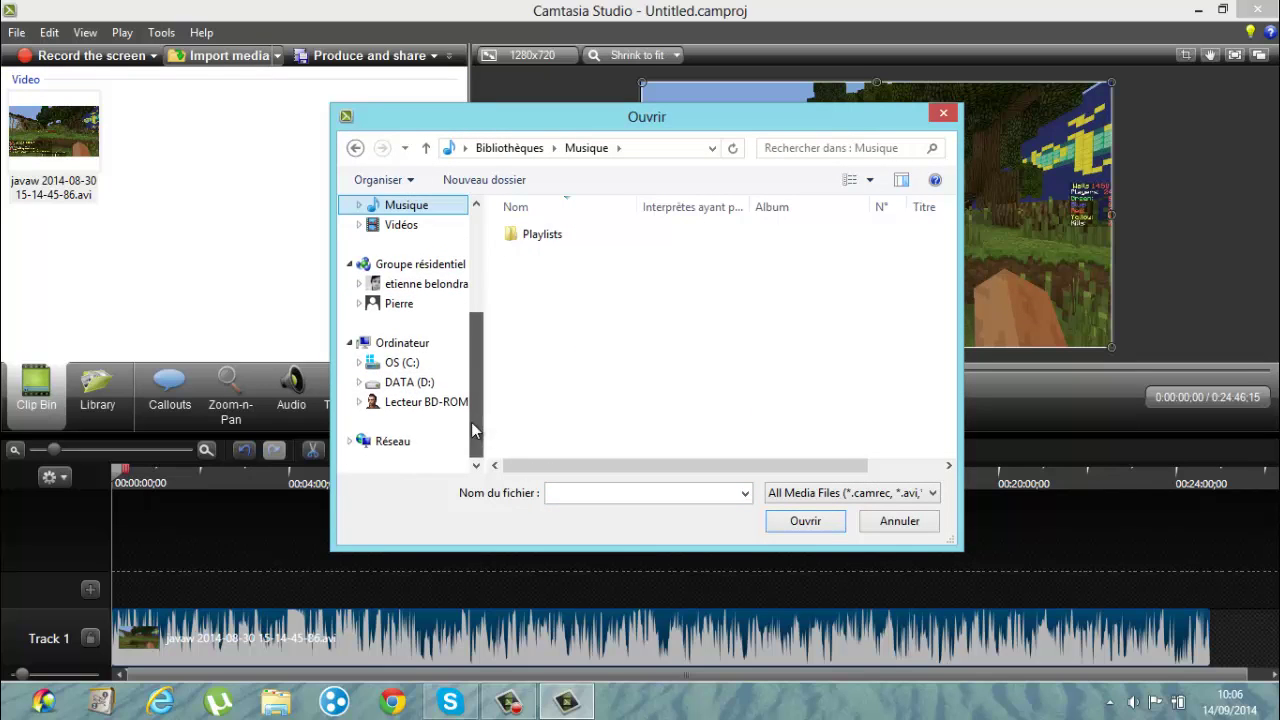
pyautogui.click(409, 382)
pyautogui.doubleClick(550, 293)
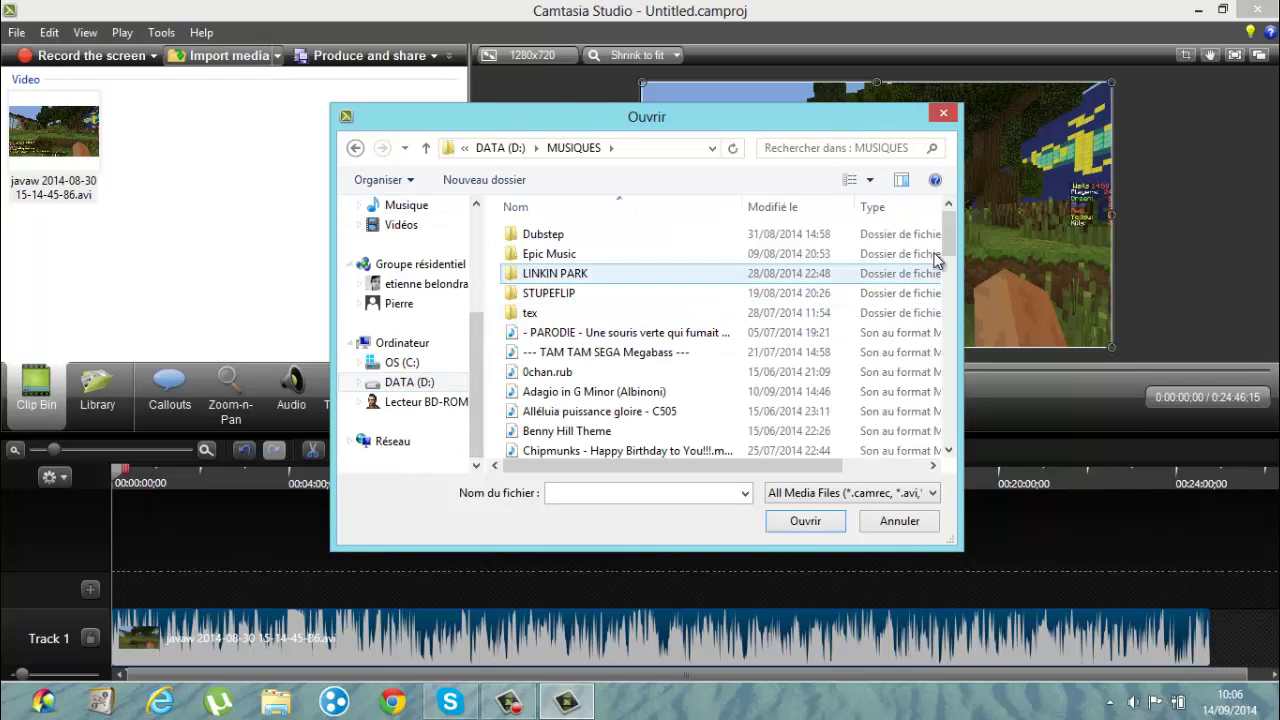
pyautogui.moveTo(948, 237); pyautogui.dragTo(997, 316)
pyautogui.doubleClick(600, 311)
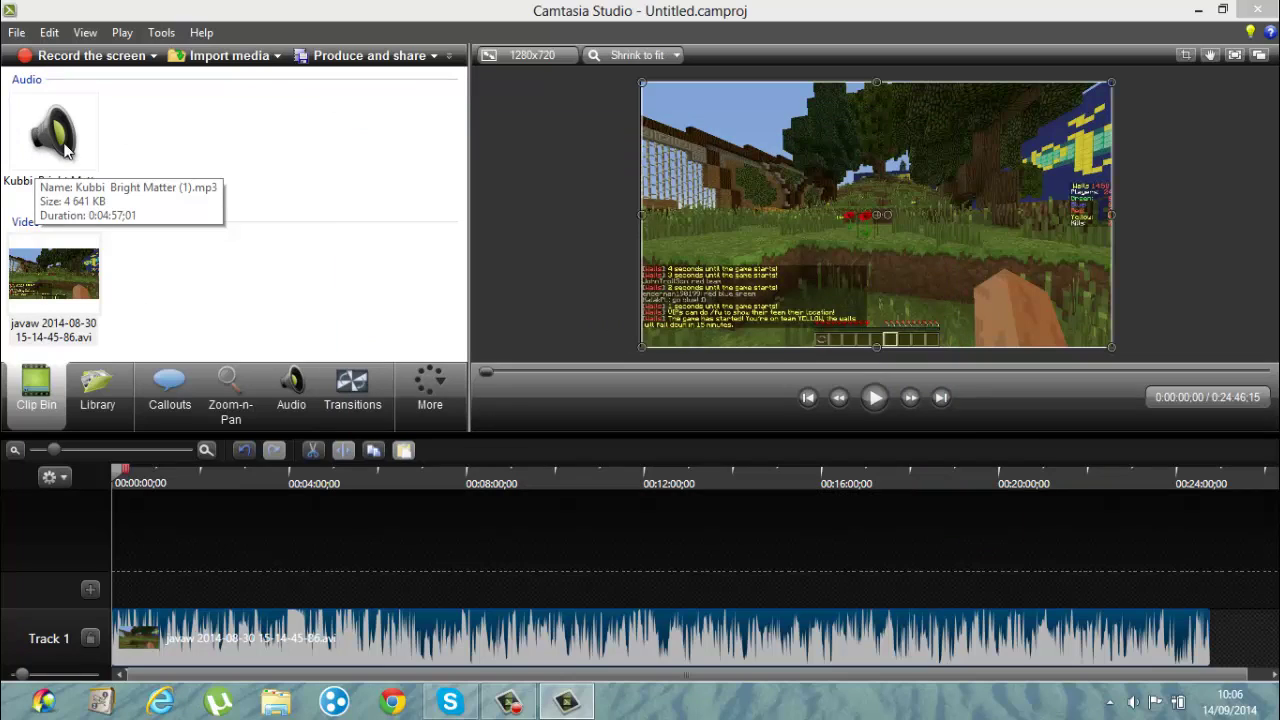
# Place three copies of the Kubbi Bright Matter music end to end on Track 2, starting at 00:00:00;00
pyautogui.moveTo(42, 137); pyautogui.dragTo(290, 600)
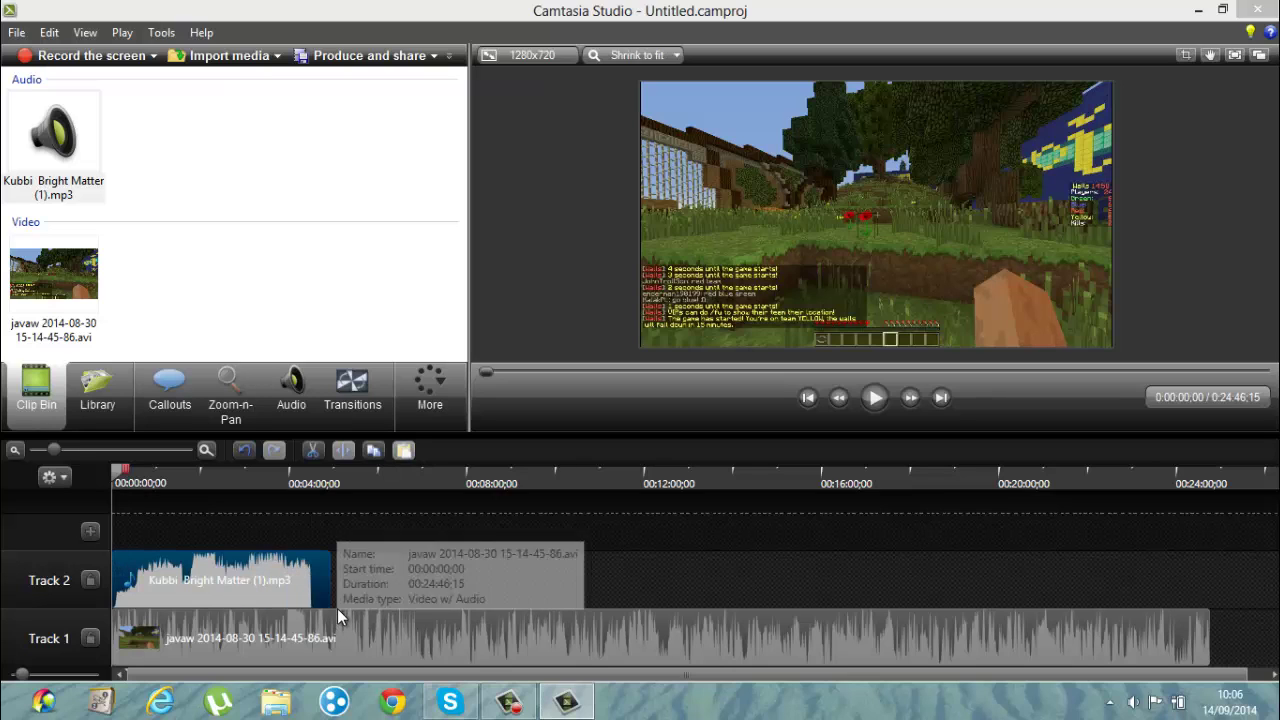
pyautogui.moveTo(85, 175); pyautogui.dragTo(352, 582)
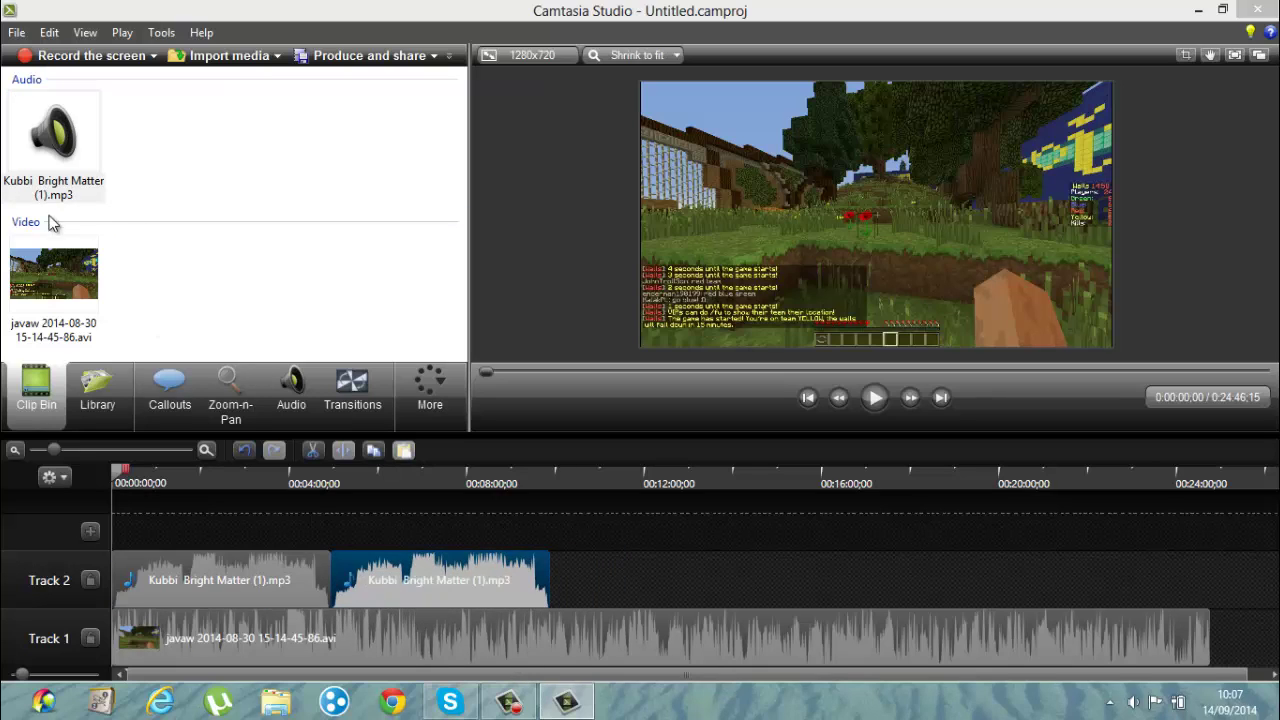
pyautogui.moveTo(57, 158); pyautogui.dragTo(614, 590)
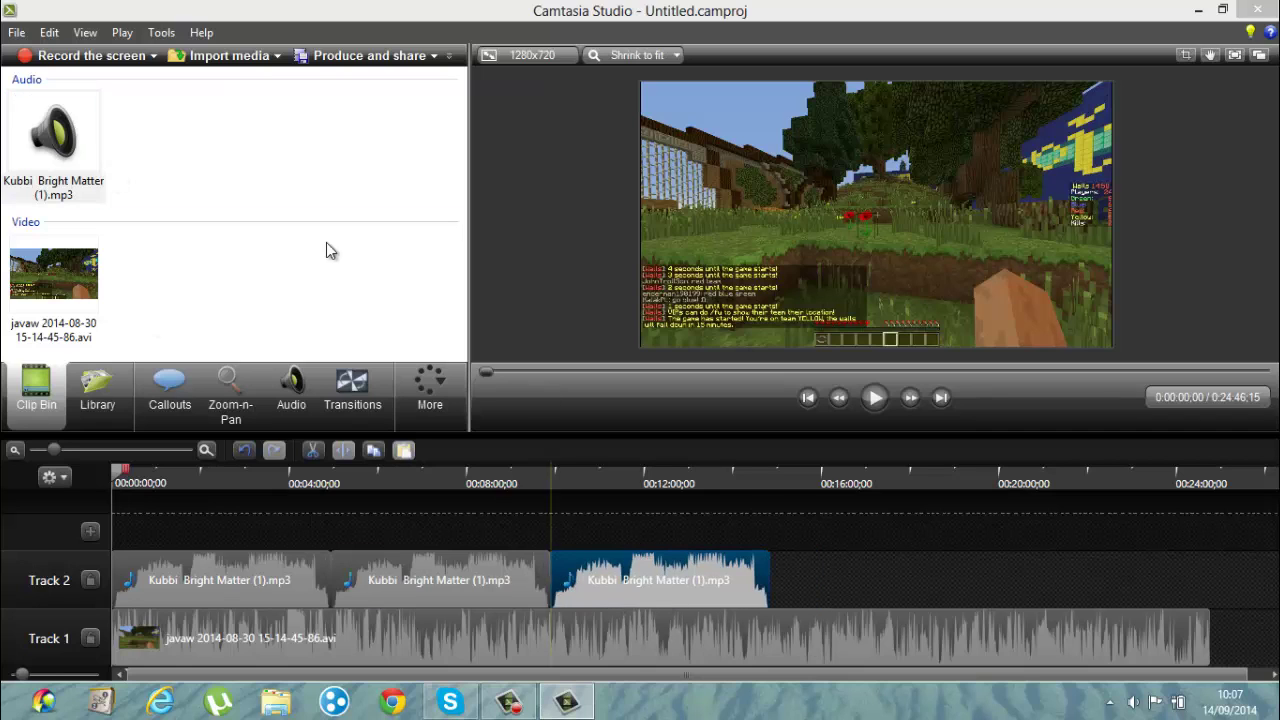
# Copy the last music clip and paste it twice, placing both copies end to end after it on Track 2
pyautogui.moveTo(546, 535); pyautogui.dragTo(674, 614)
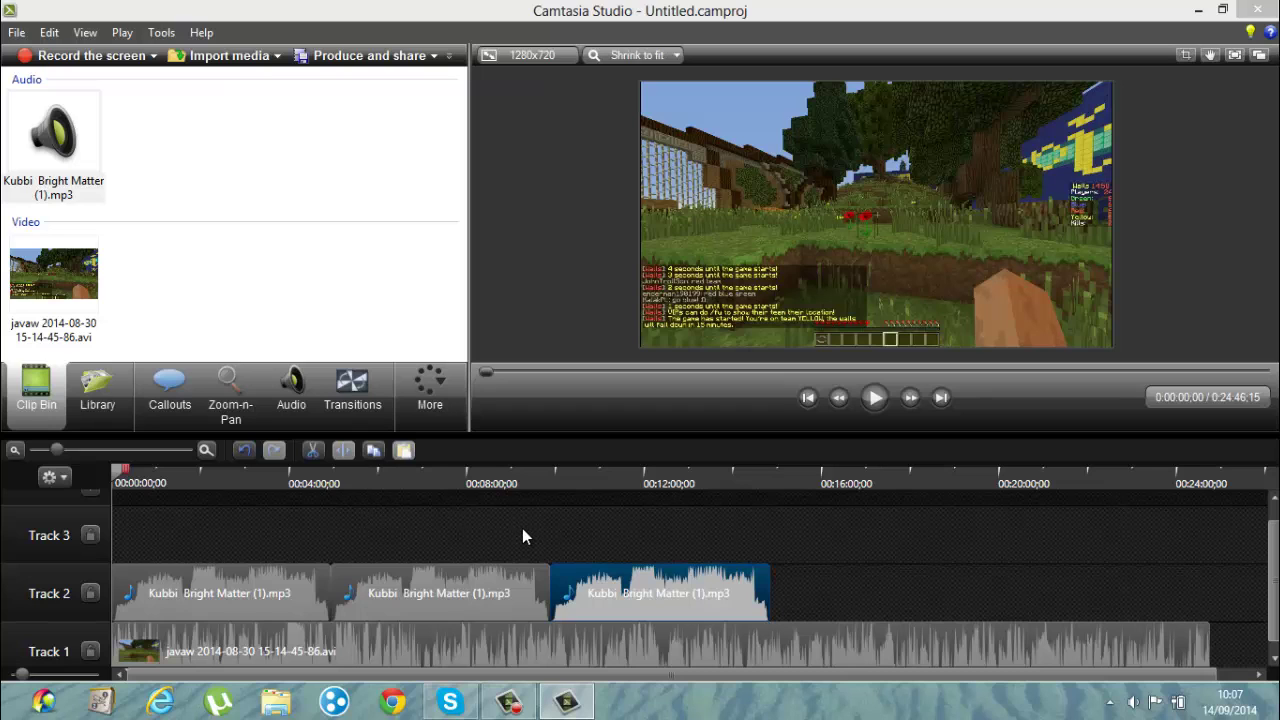
pyautogui.hotkey('ctrl', 'c')
pyautogui.hotkey('ctrl', 'v')
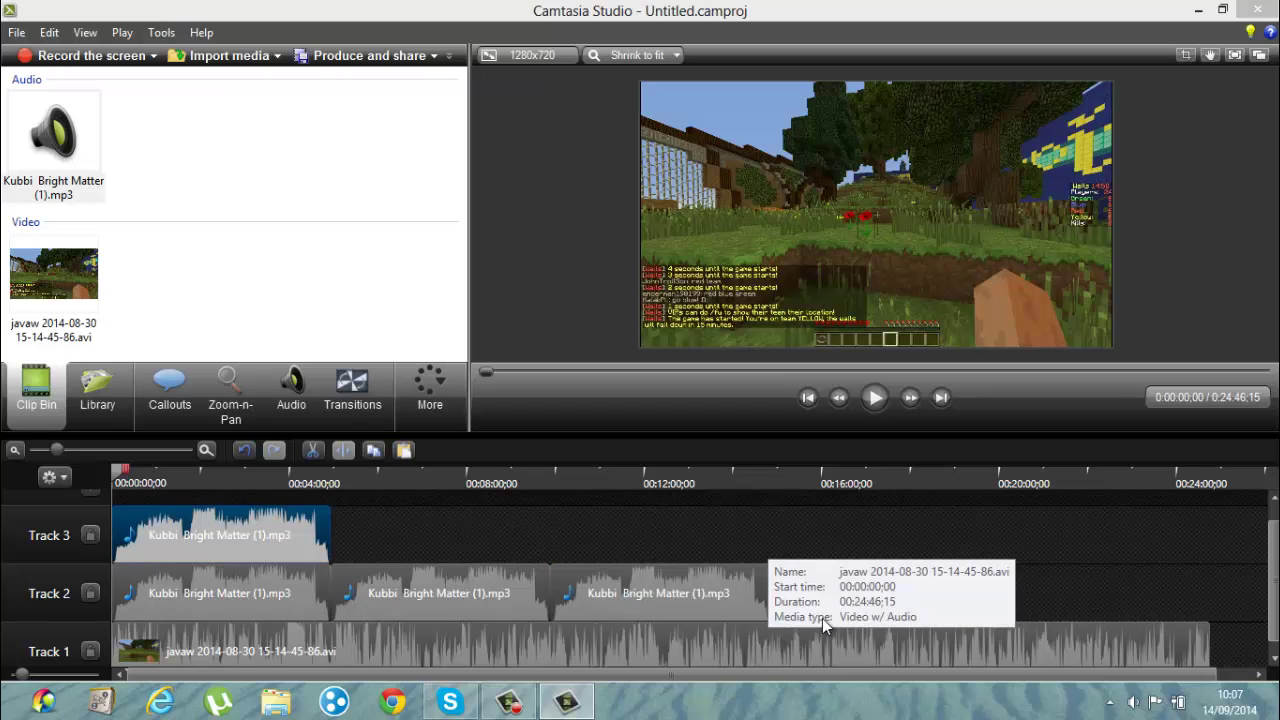
pyautogui.moveTo(151, 520); pyautogui.dragTo(798, 578)
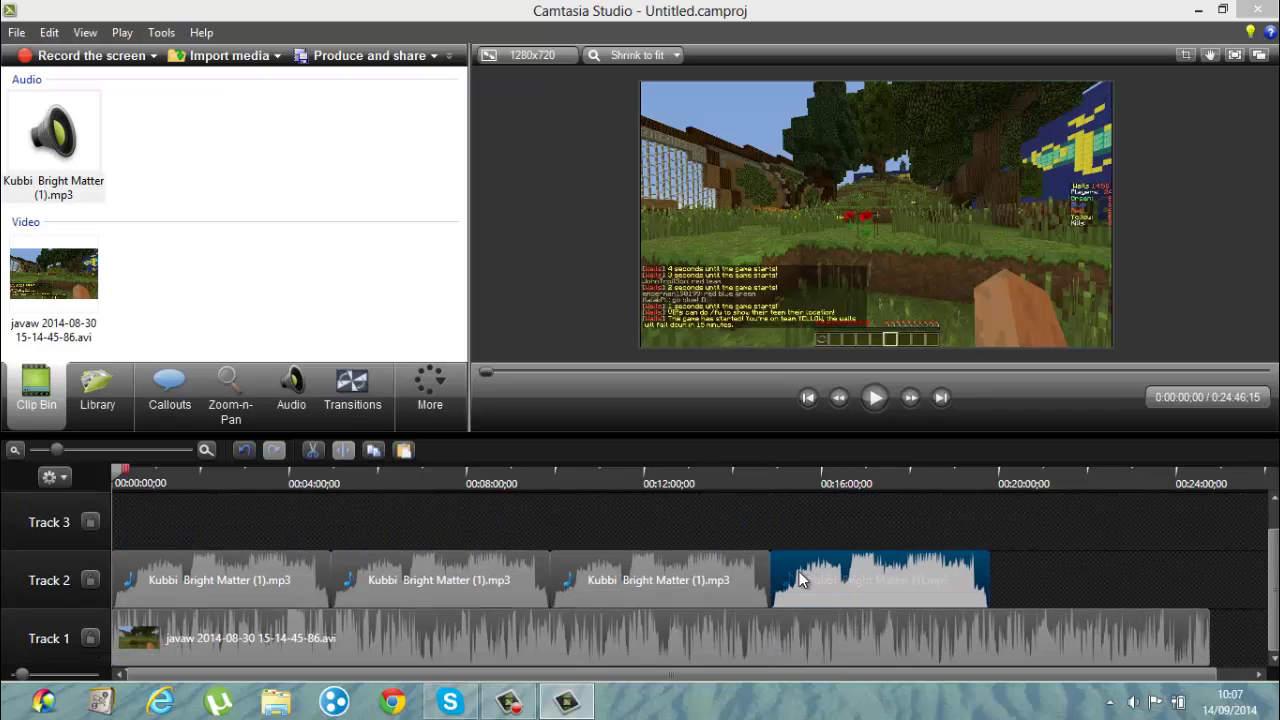
pyautogui.hotkey('ctrl', 'v')
pyautogui.moveTo(134, 524); pyautogui.dragTo(1090, 600)
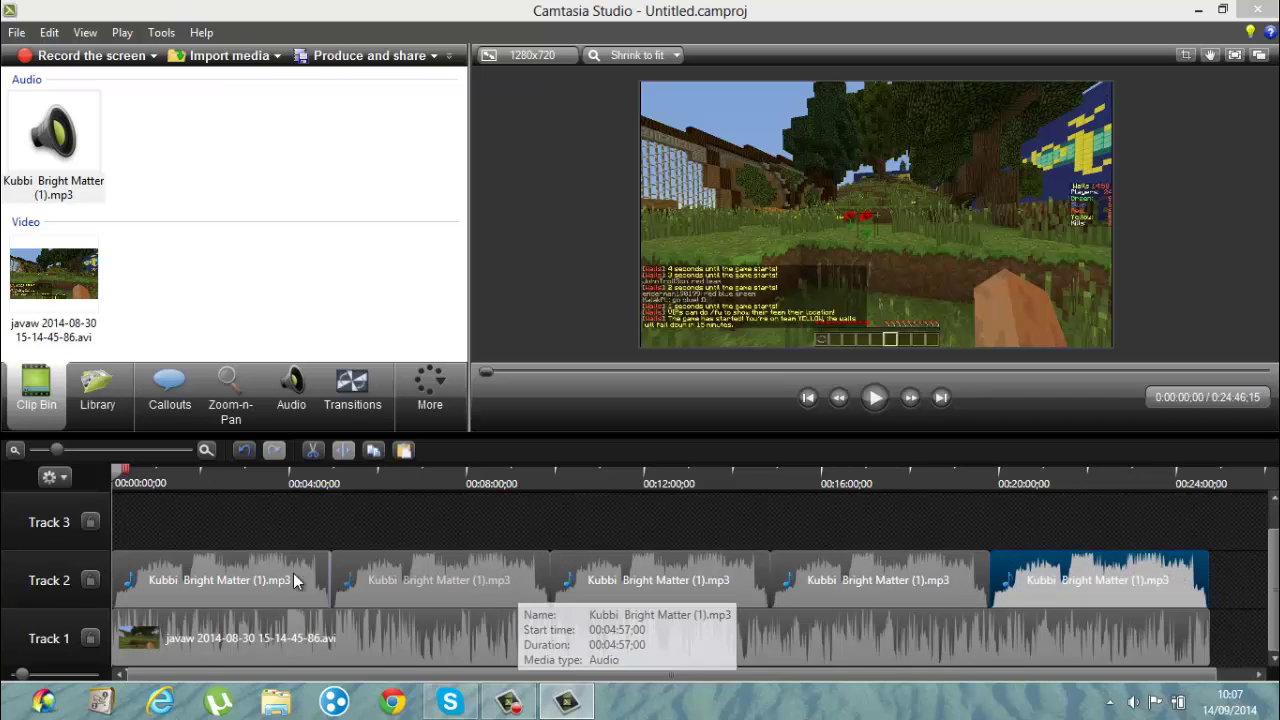
# Play the timeline from about 14 seconds to check how the music sounds over the video
pyautogui.click(237, 586)
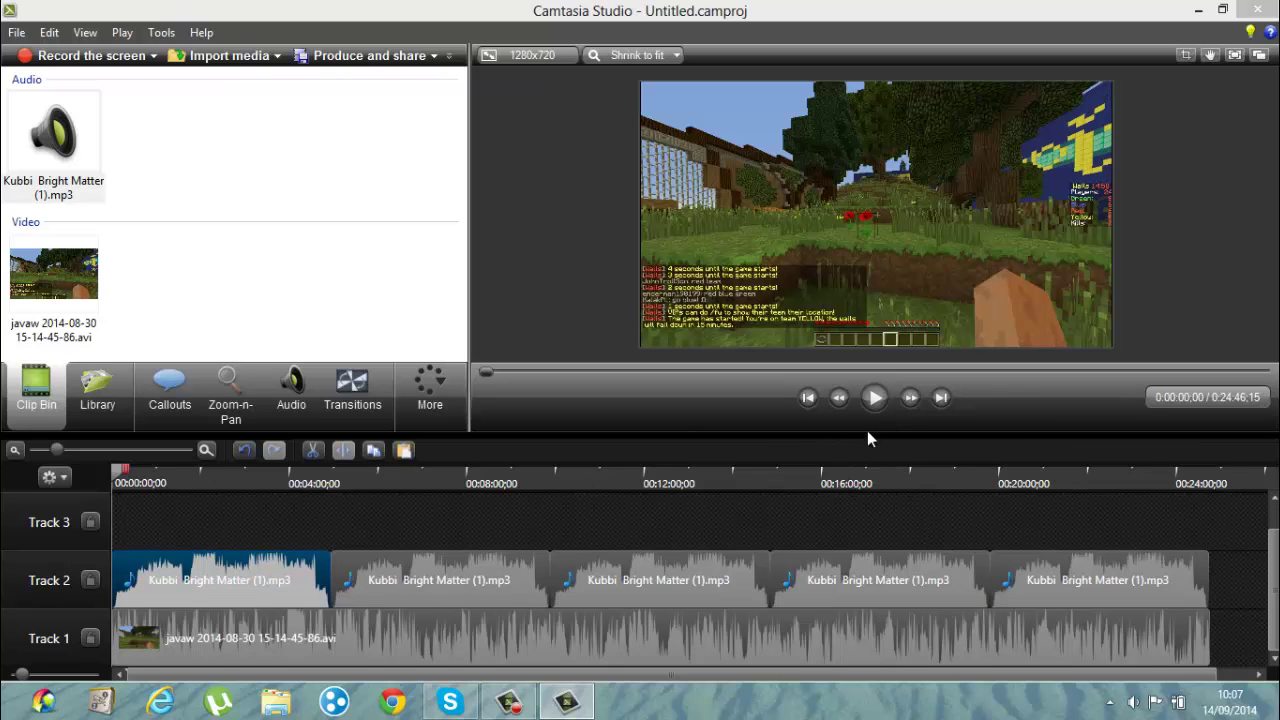
pyautogui.click(128, 480)
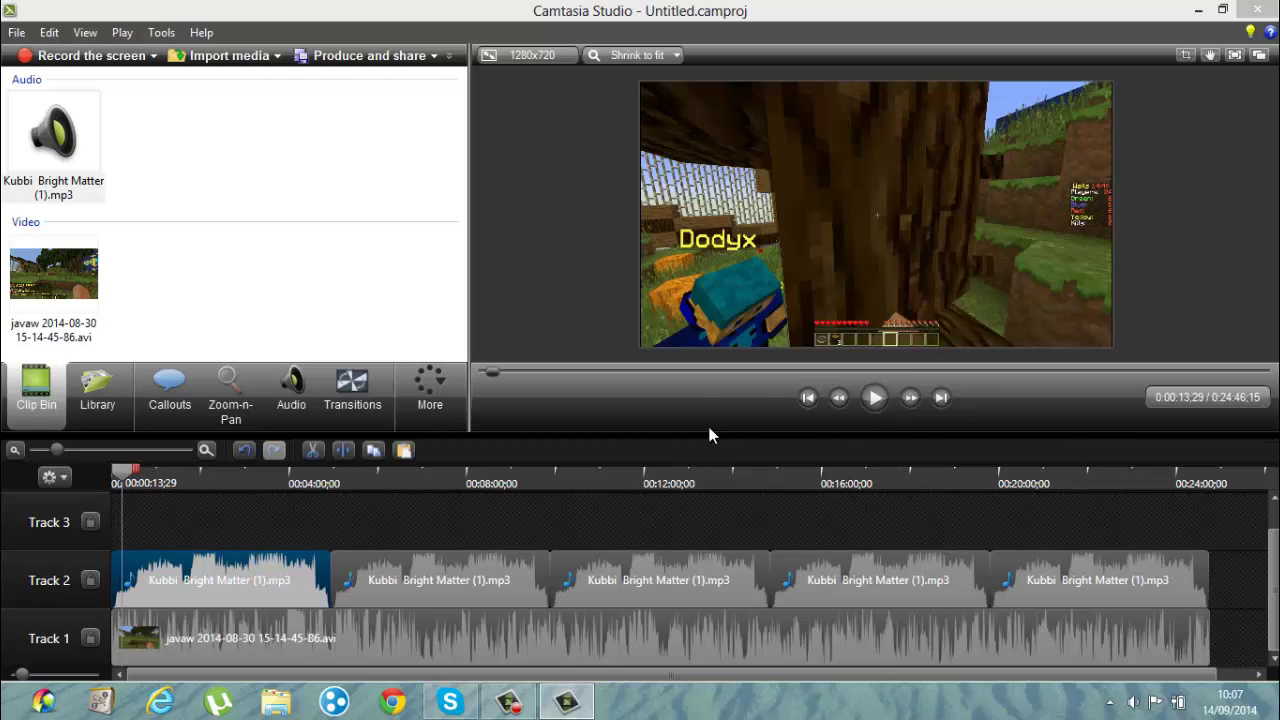
pyautogui.click(876, 399)
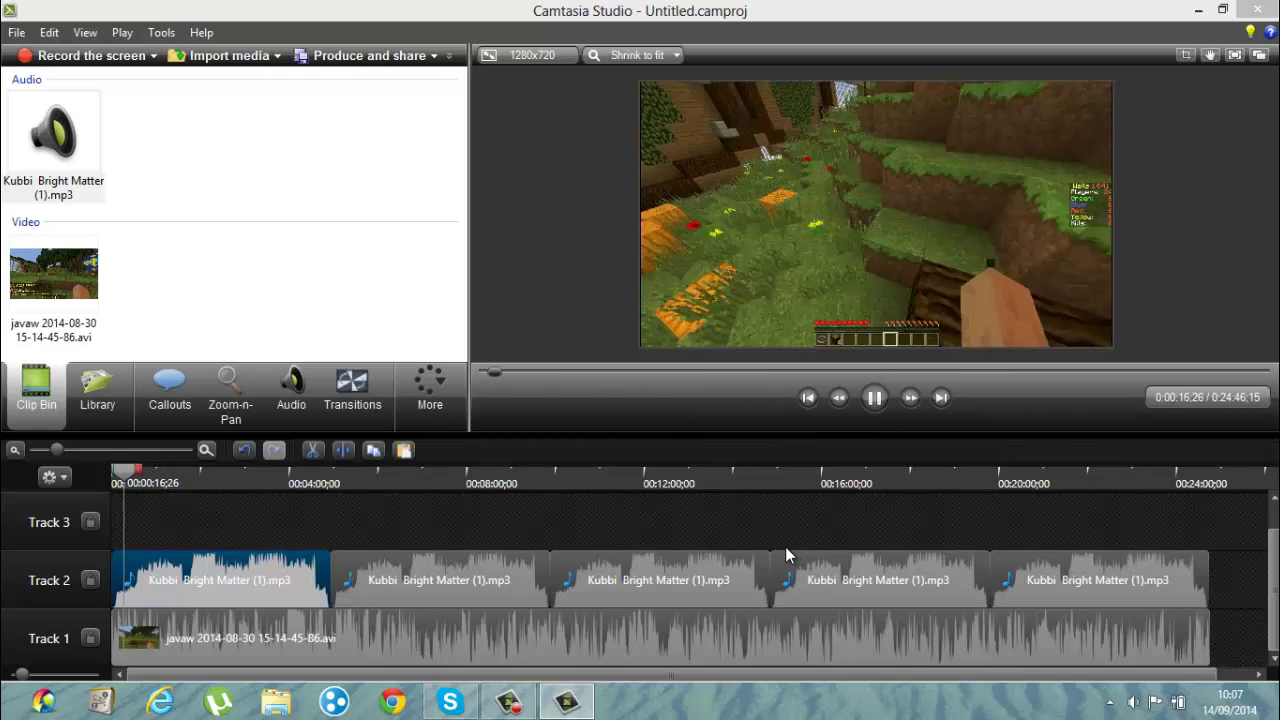
pyautogui.click(875, 400)
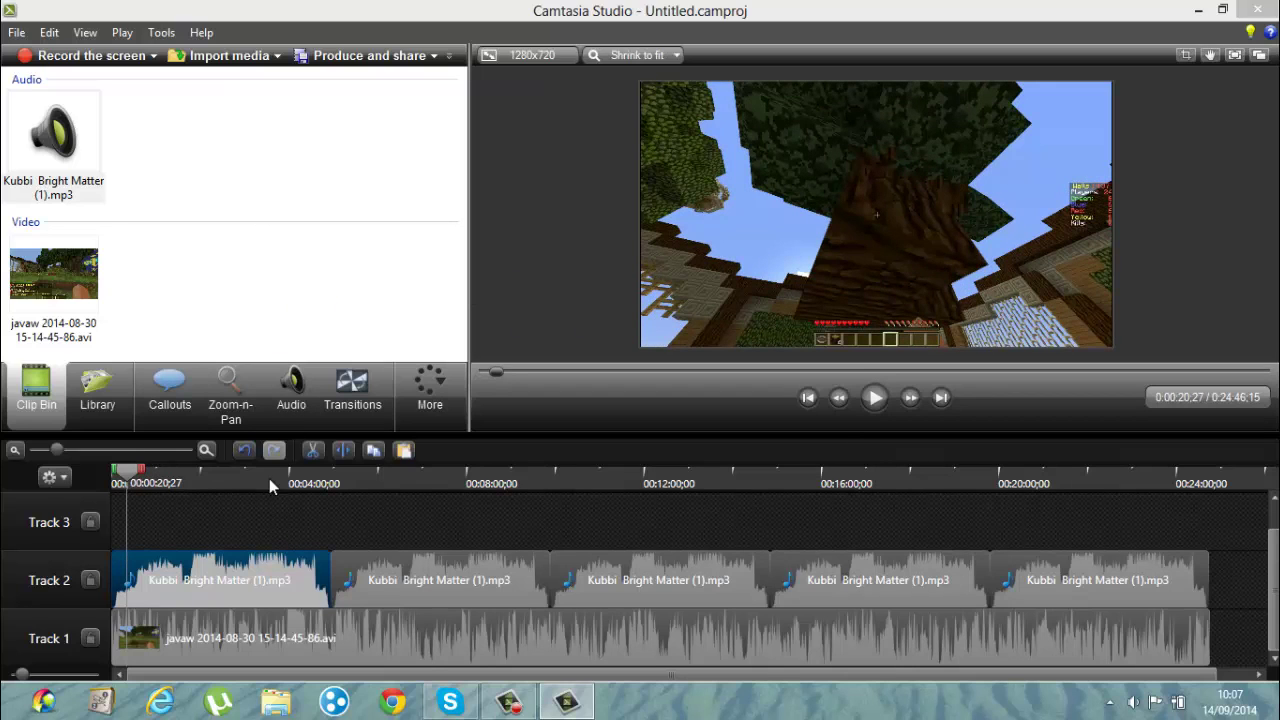
# Select all five music clips on Track 2 and lower their volume repeatedly until it is very low
pyautogui.click(254, 412)
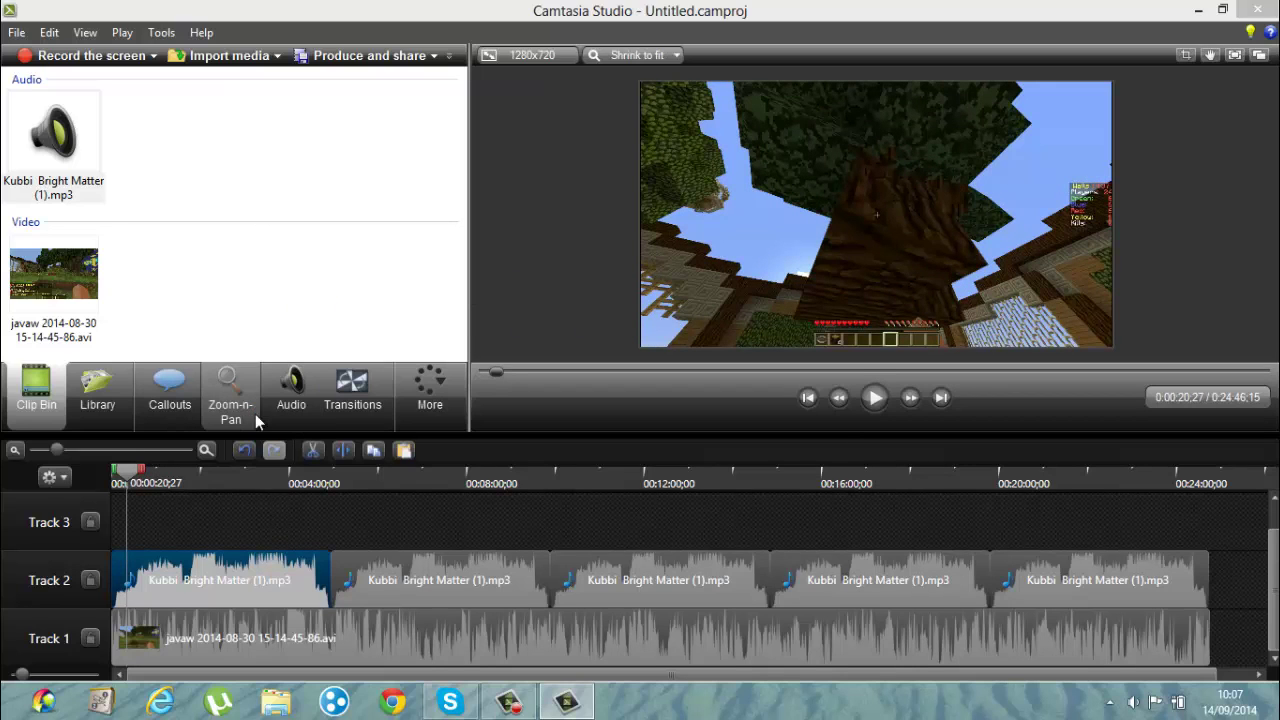
pyautogui.click(1230, 576)
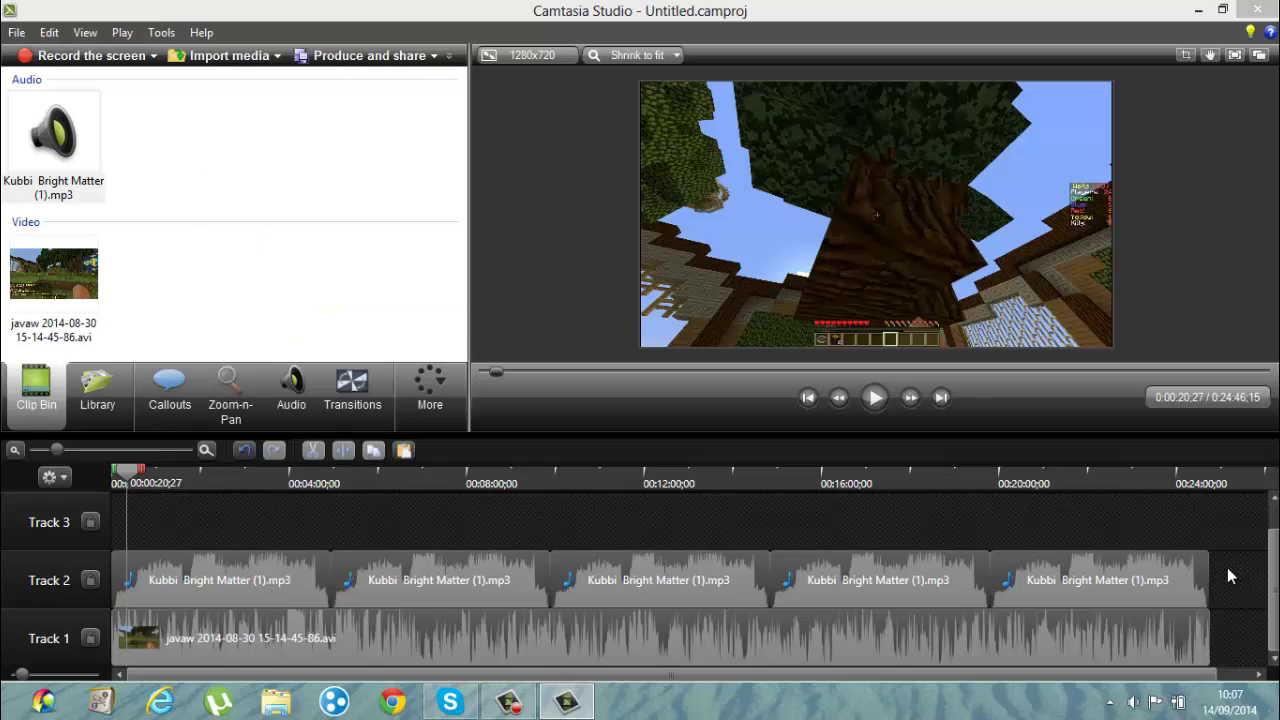
pyautogui.moveTo(1222, 577); pyautogui.dragTo(255, 580)
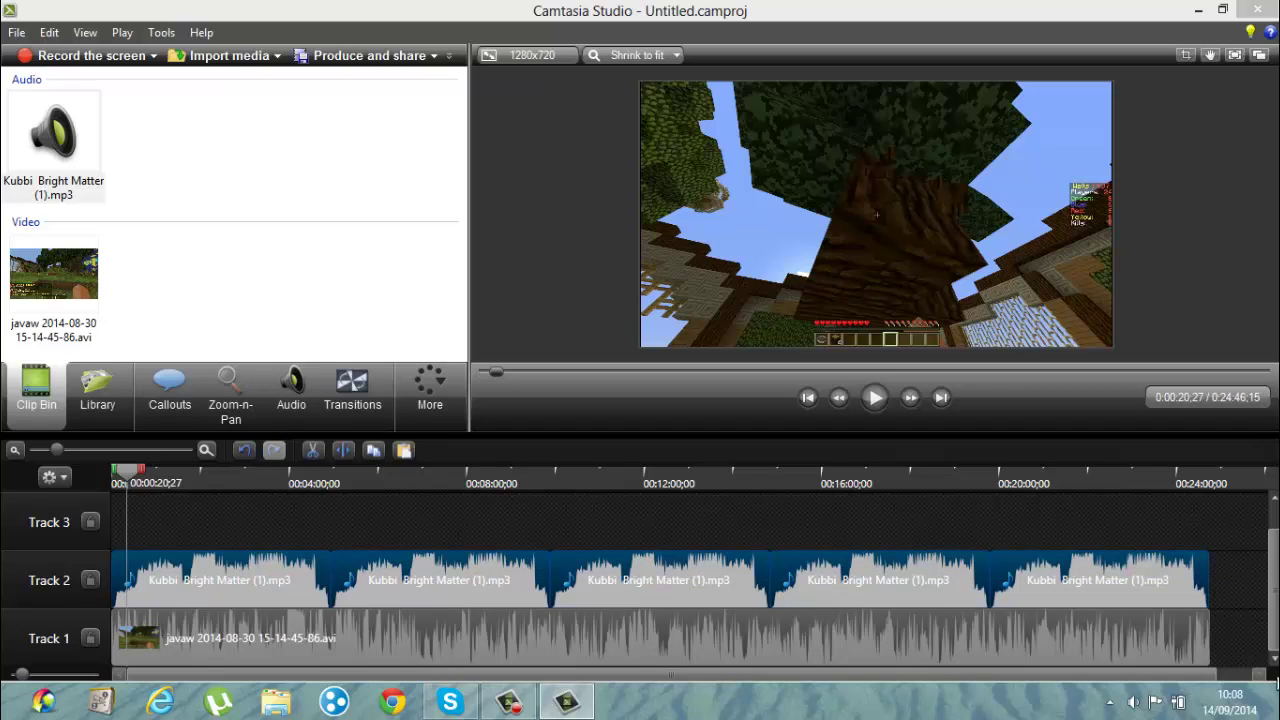
pyautogui.click(1235, 572)
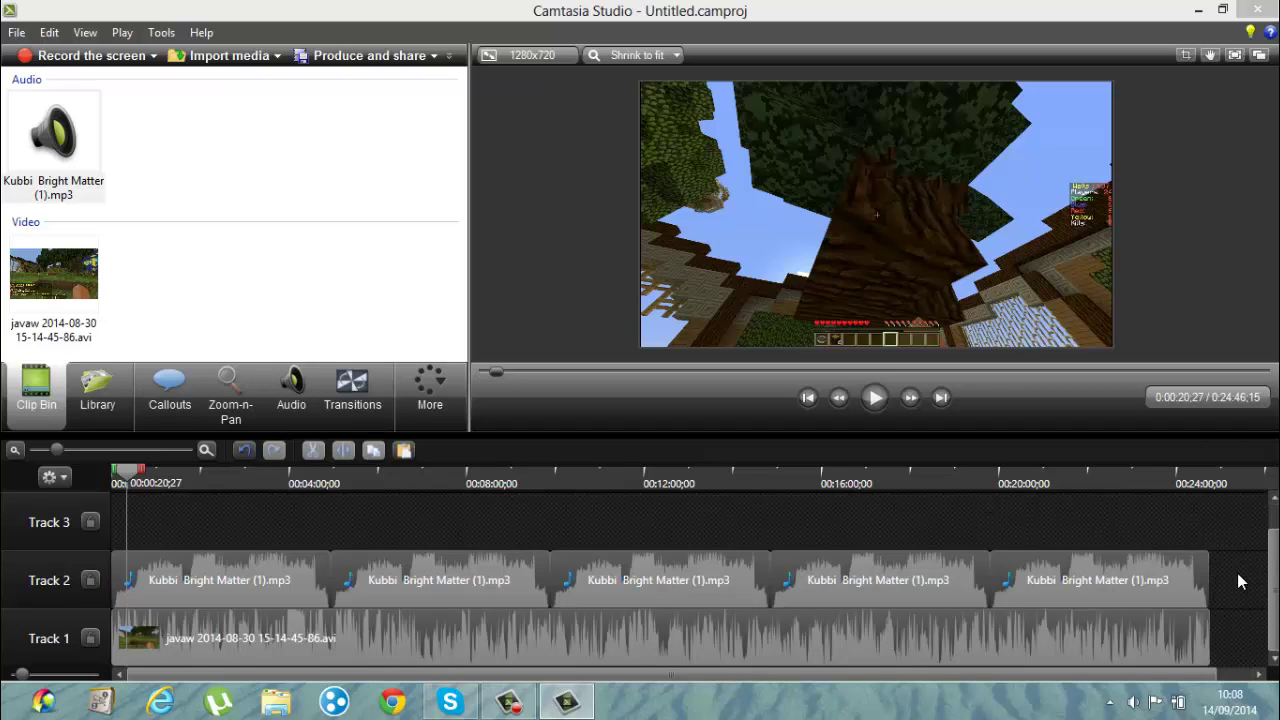
pyautogui.moveTo(1240, 572); pyautogui.dragTo(236, 591)
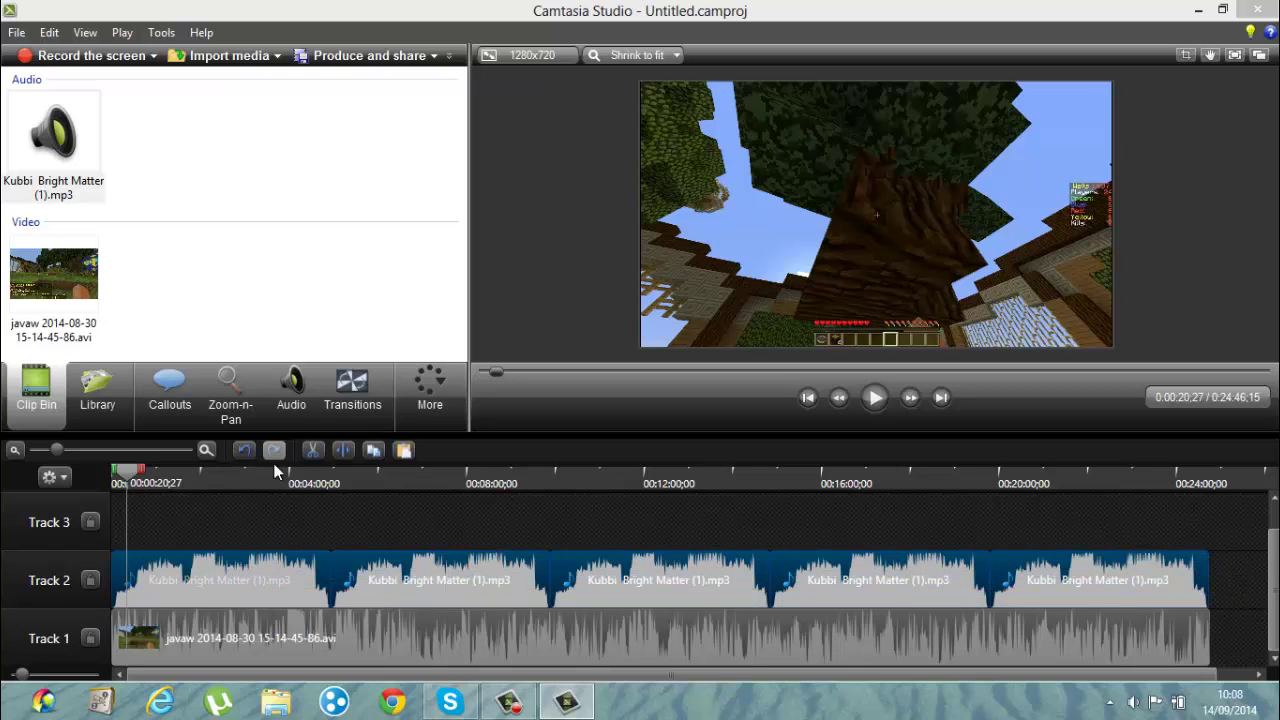
pyautogui.click(291, 380)
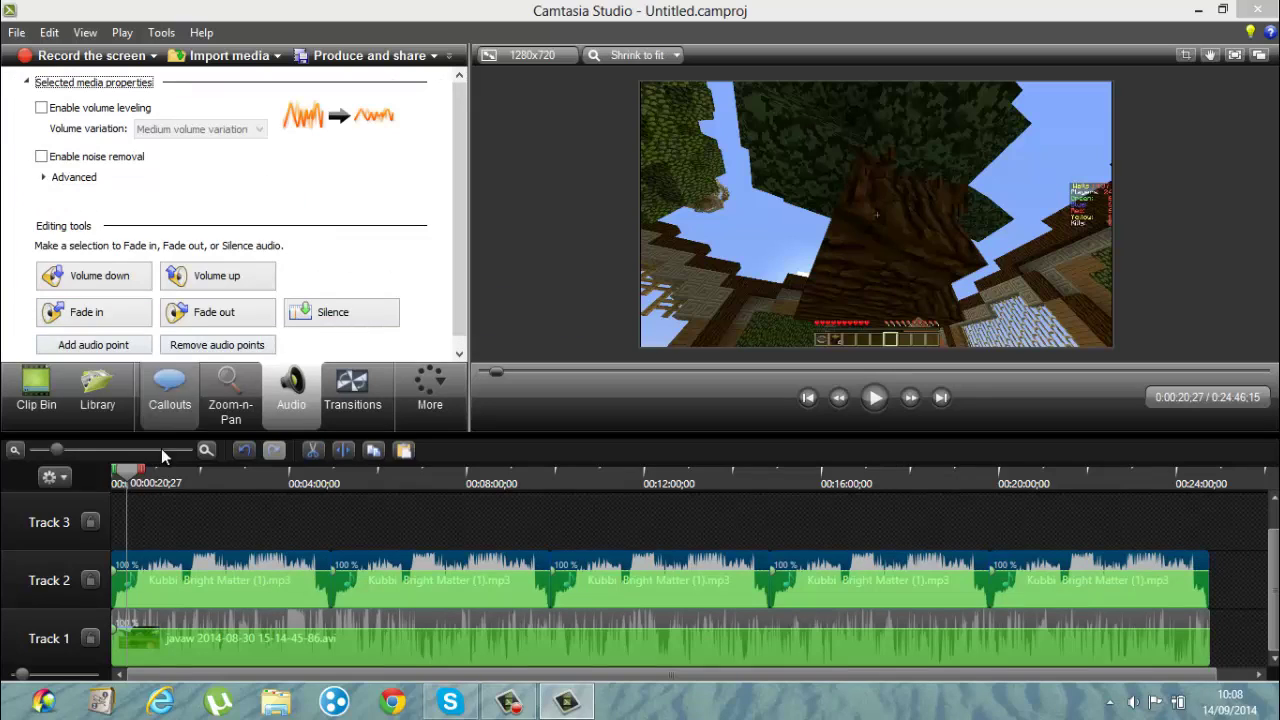
pyautogui.click(100, 284)
pyautogui.click(99, 283)
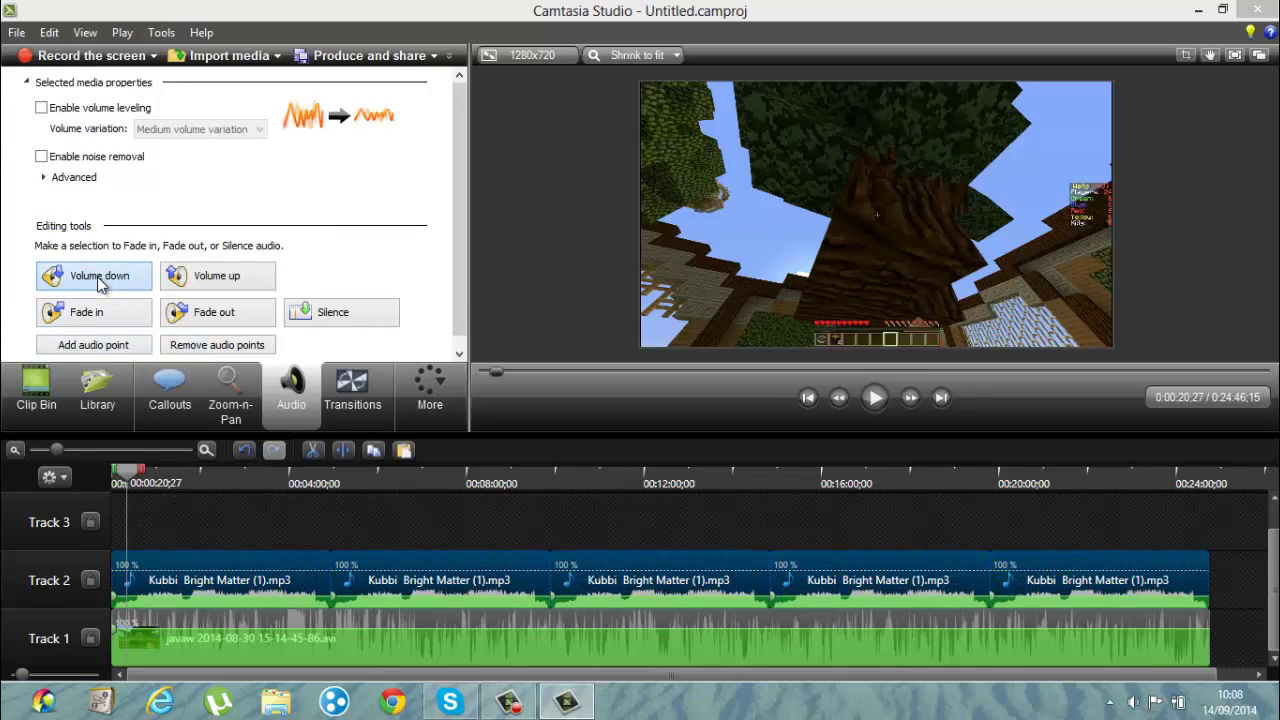
pyautogui.click(99, 283)
pyautogui.click(99, 283)
pyautogui.click(99, 283)
pyautogui.click(99, 283)
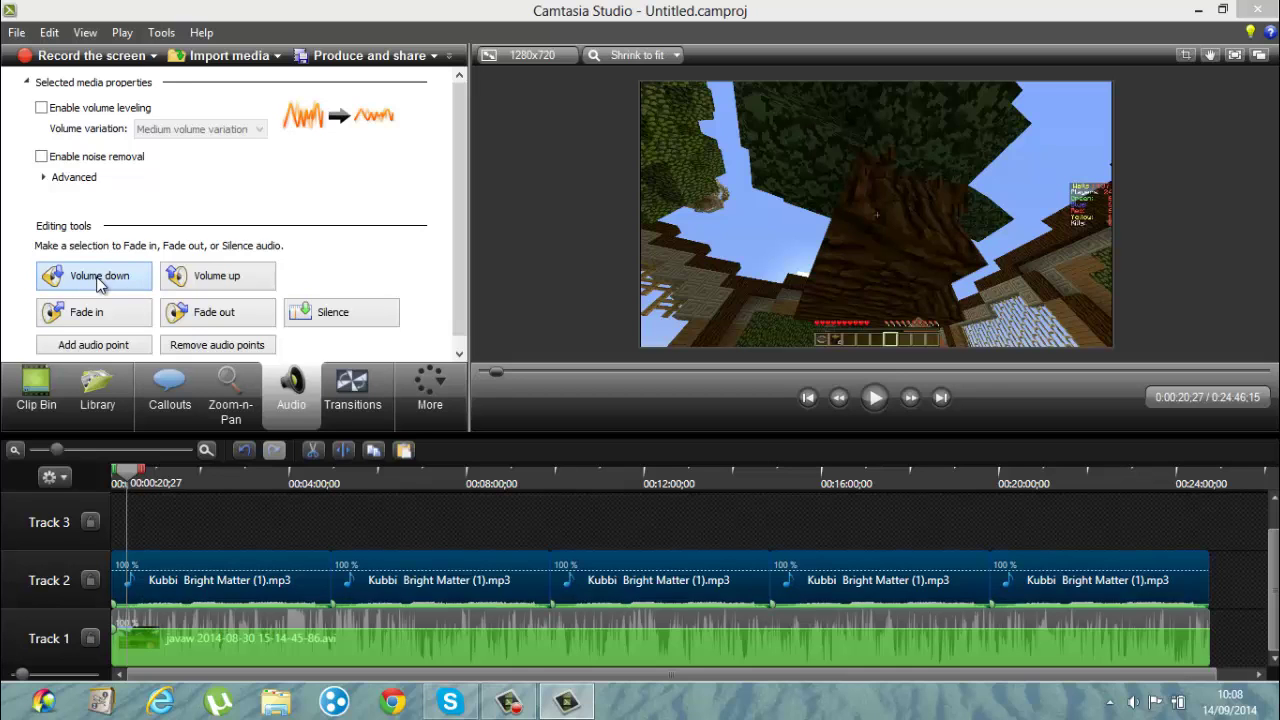
# Lower the volume of the five music clips once more and play from about 20 seconds to check the level
pyautogui.click(98, 284)
pyautogui.click(874, 405)
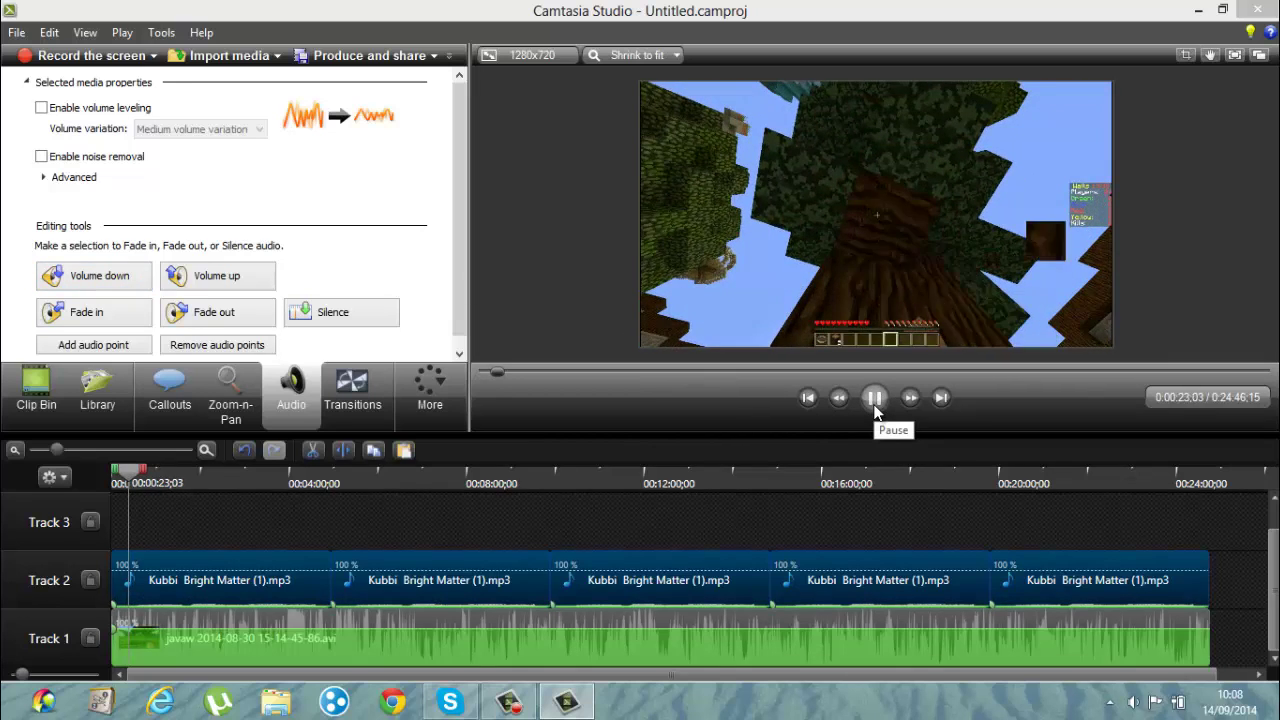
pyautogui.click(874, 403)
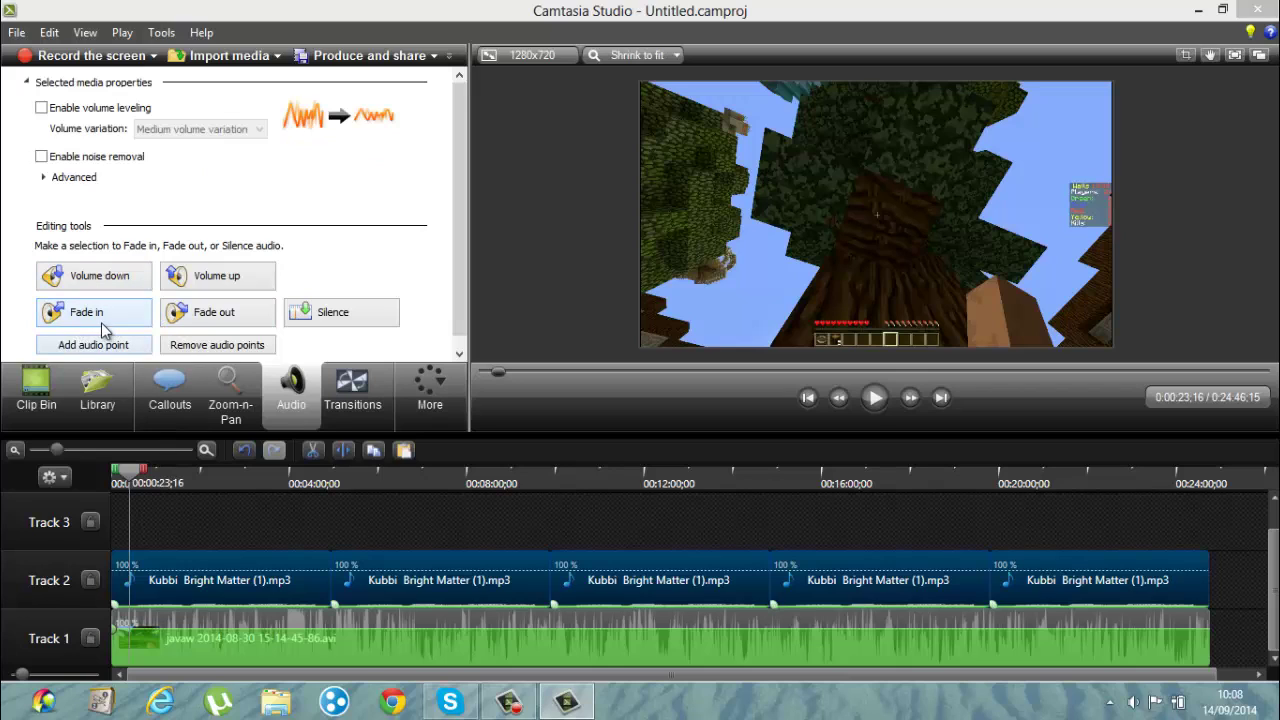
# Shape a volume rise at the start of the first music clip, apply Fade out, and end its fade shortly before two minutes
pyautogui.moveTo(112, 603); pyautogui.dragTo(167, 581)
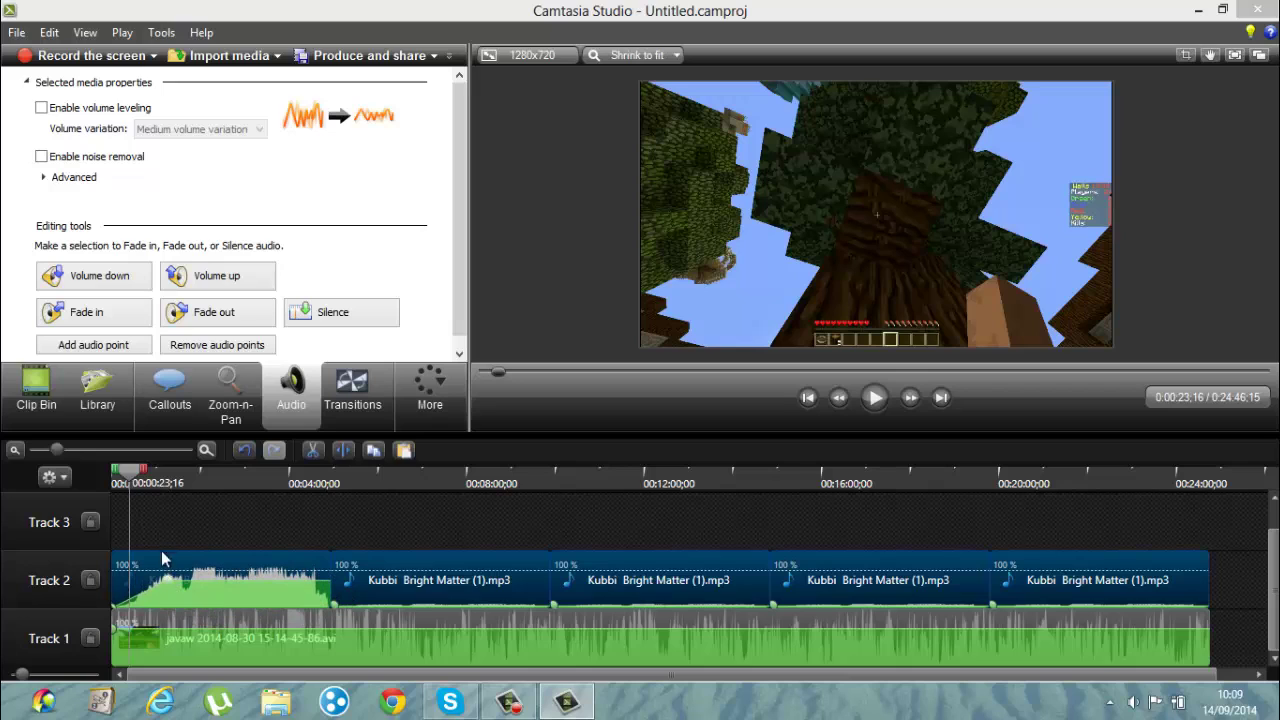
pyautogui.click(213, 318)
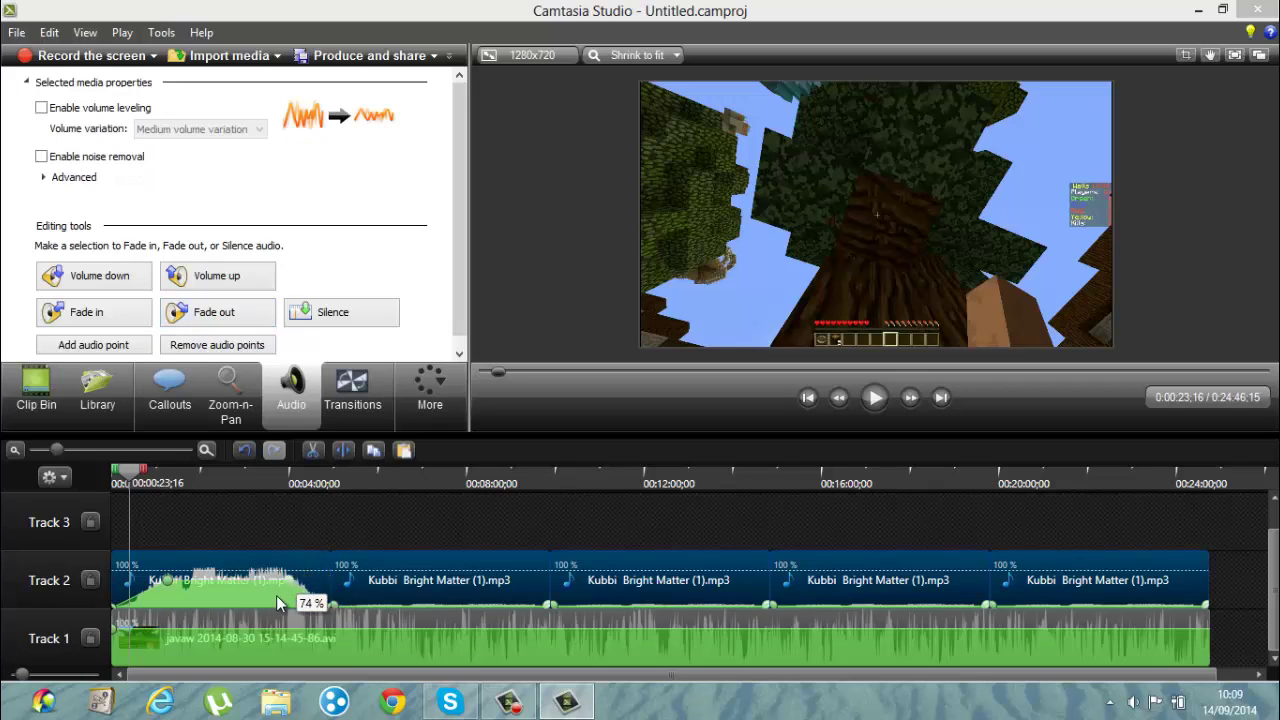
pyautogui.moveTo(278, 603); pyautogui.dragTo(215, 610)
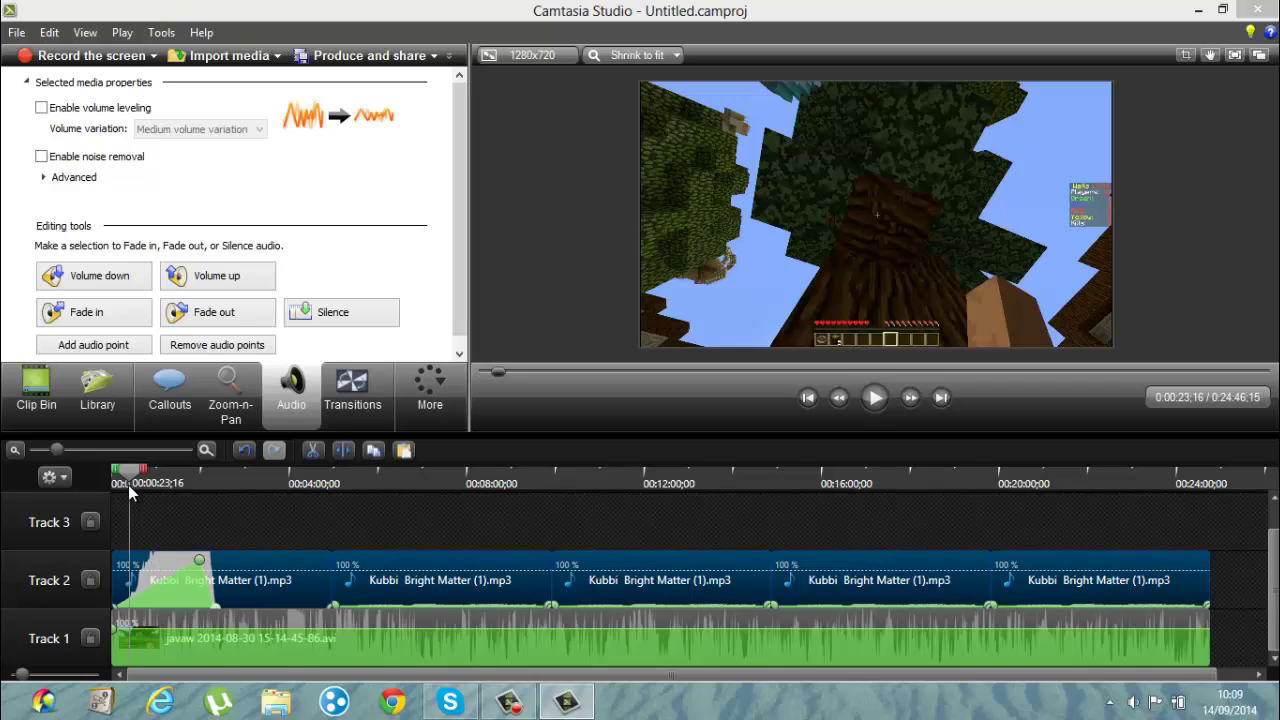
# Play the first music clip's fade and move its peak volume point slightly earlier
pyautogui.moveTo(129, 473); pyautogui.dragTo(139, 475)
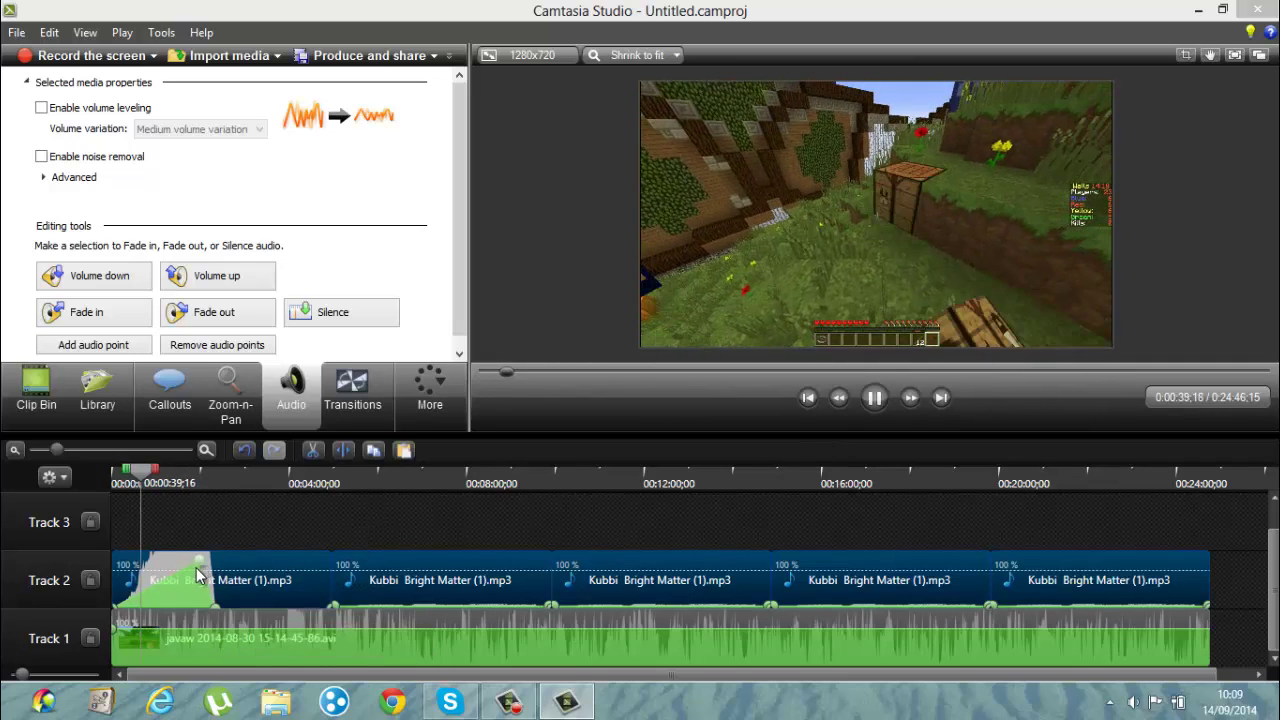
pyautogui.moveTo(198, 562); pyautogui.dragTo(196, 566)
pyautogui.click(874, 402)
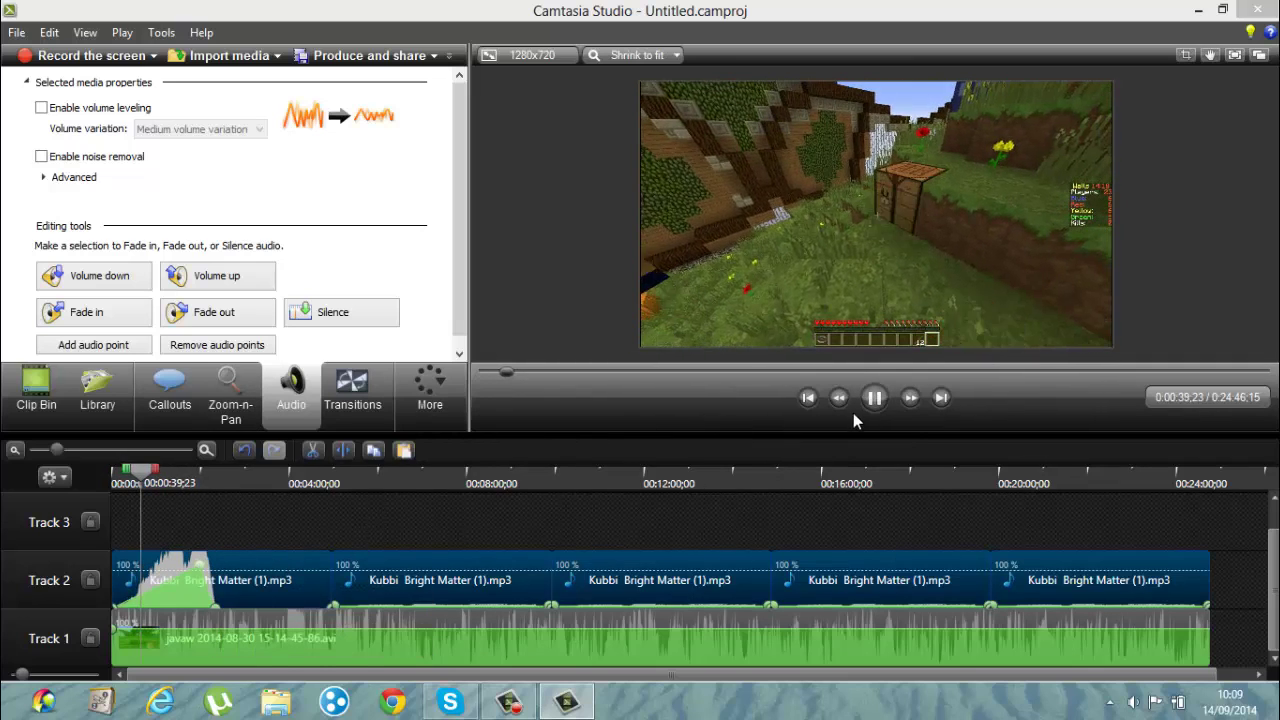
pyautogui.moveTo(143, 476); pyautogui.dragTo(173, 478)
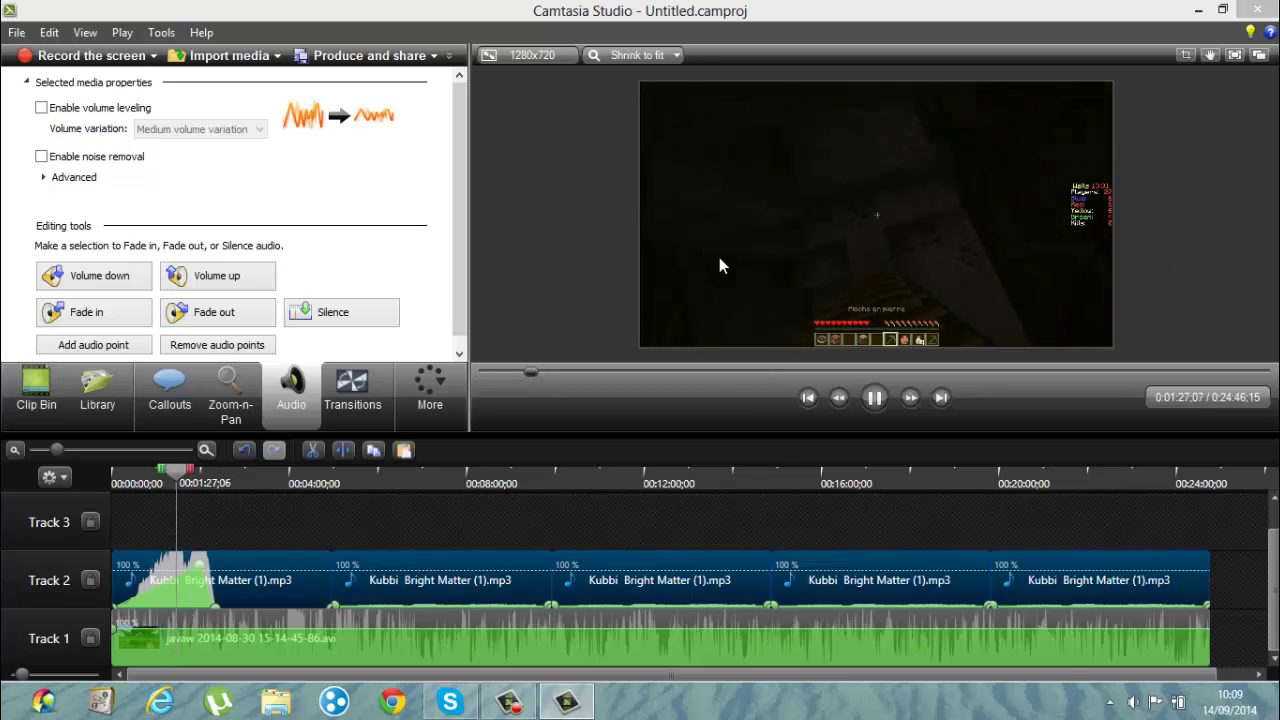
pyautogui.moveTo(196, 568)
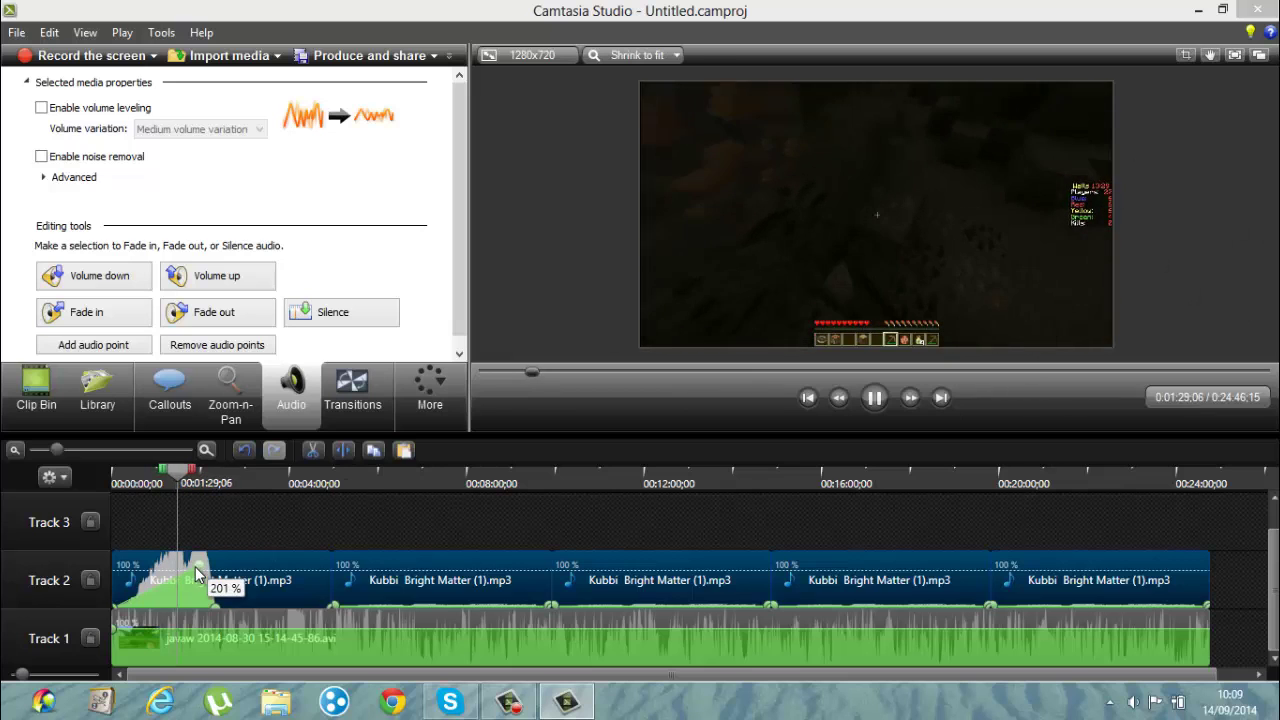
pyautogui.press('space')
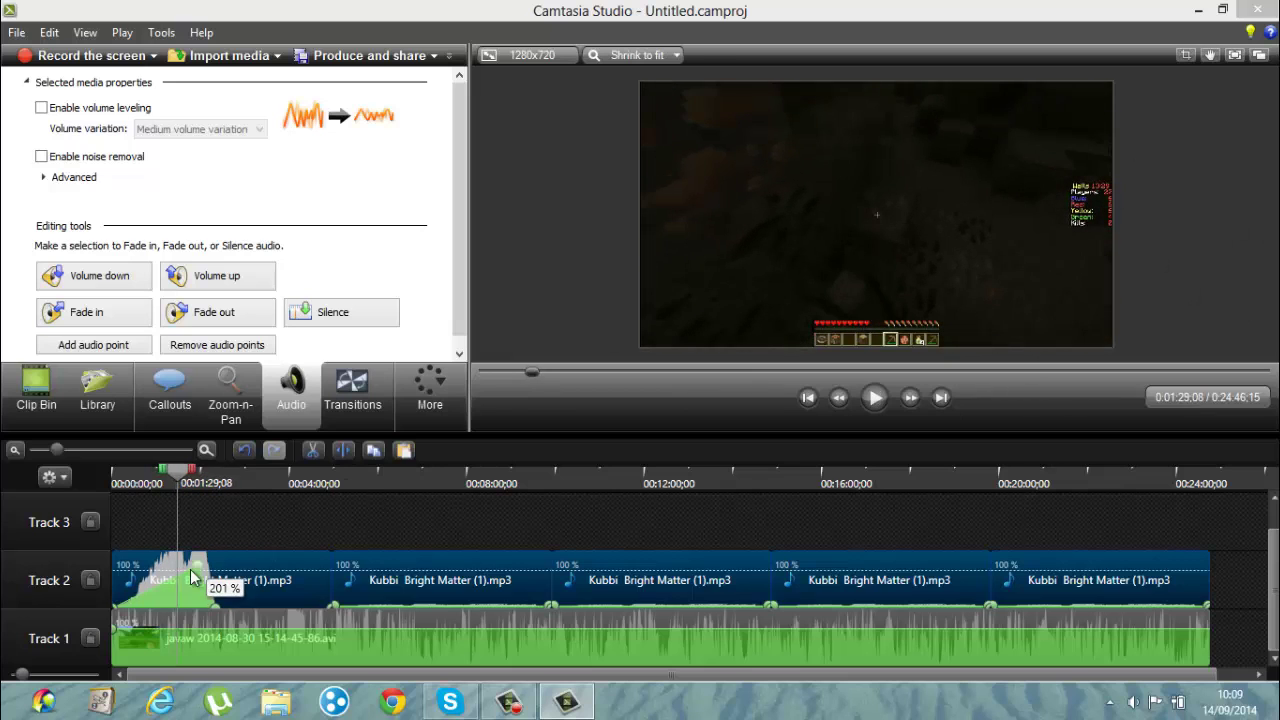
pyautogui.click(875, 398)
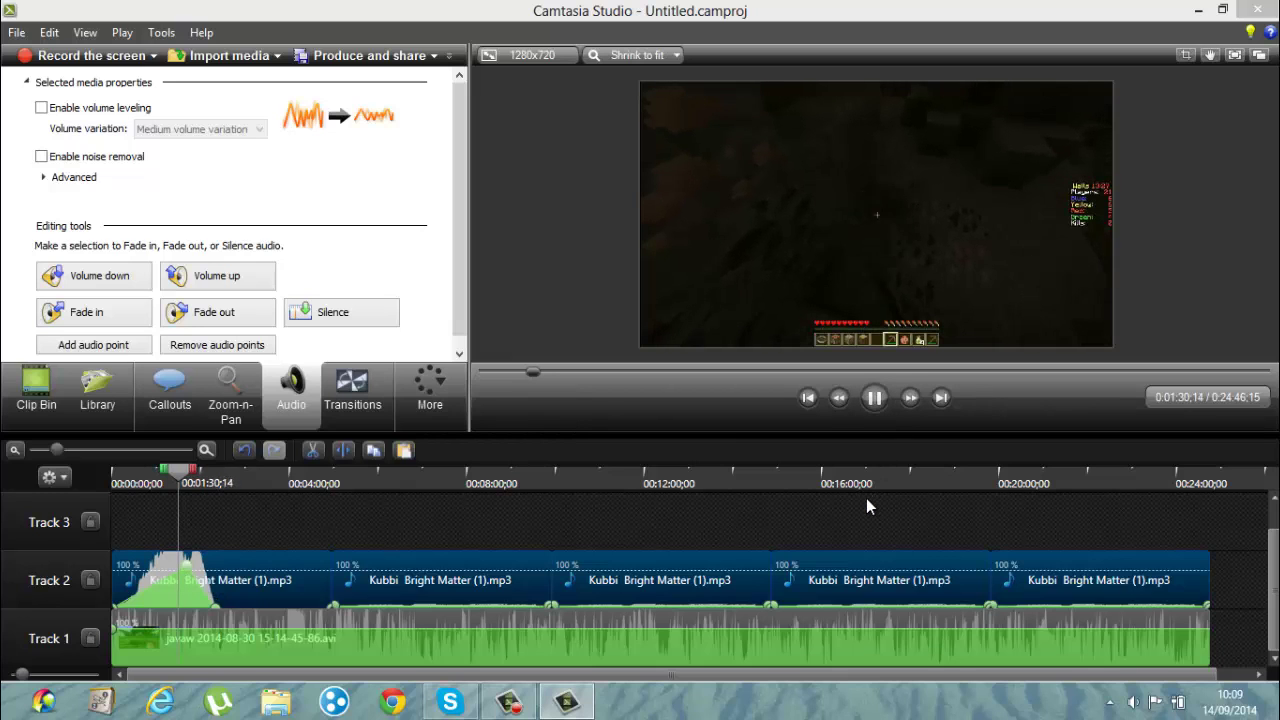
# Move the first music clip's 0% fade-out point earlier and play through the drop to check it
pyautogui.click(215, 608)
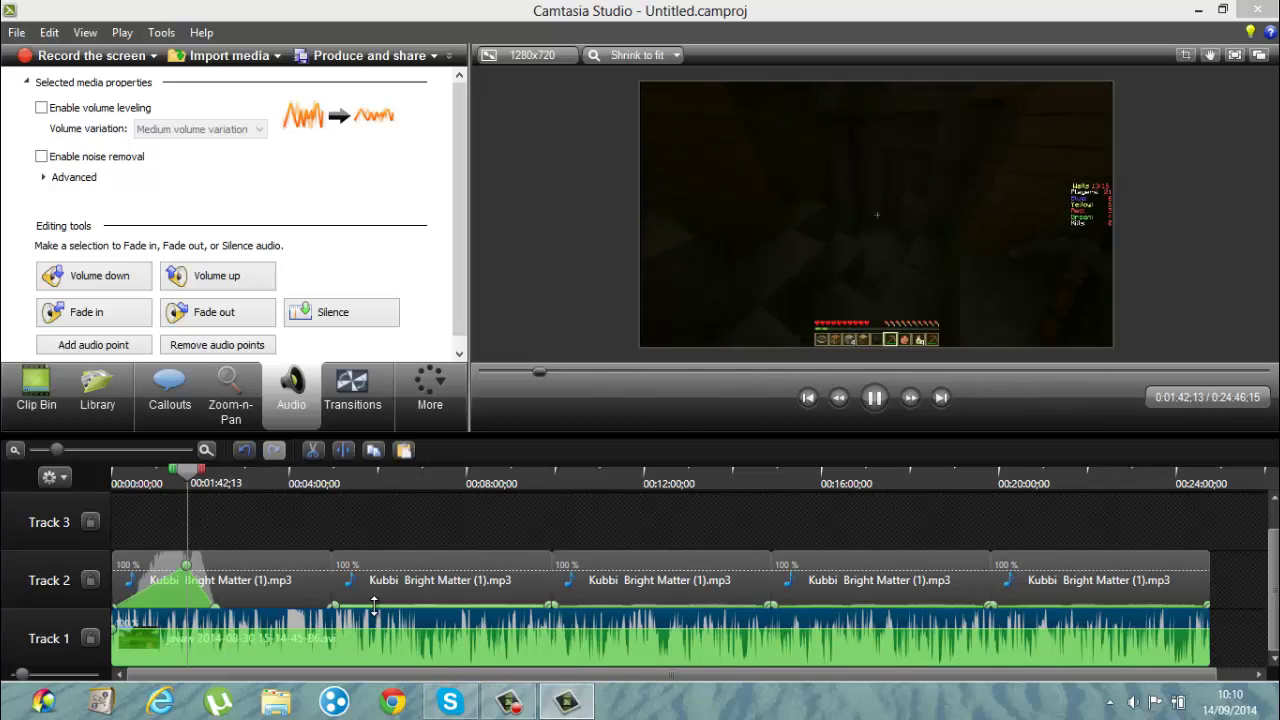
pyautogui.click(200, 618)
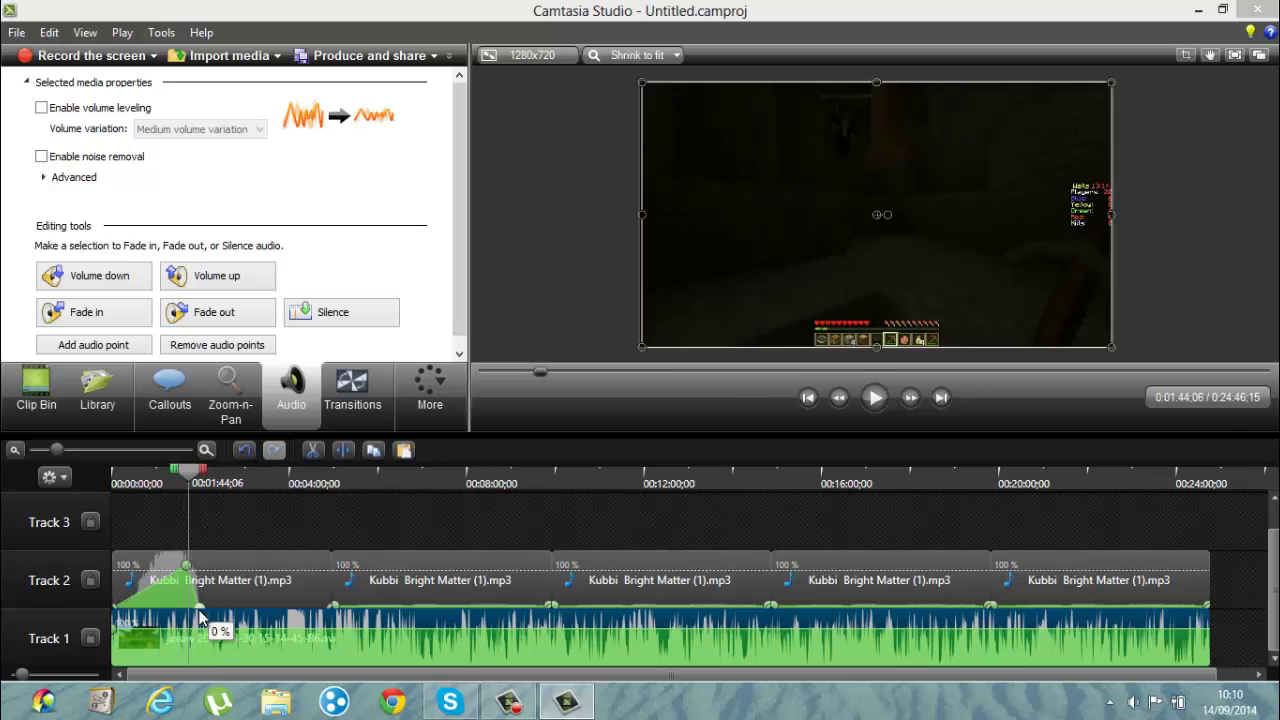
pyautogui.click(878, 398)
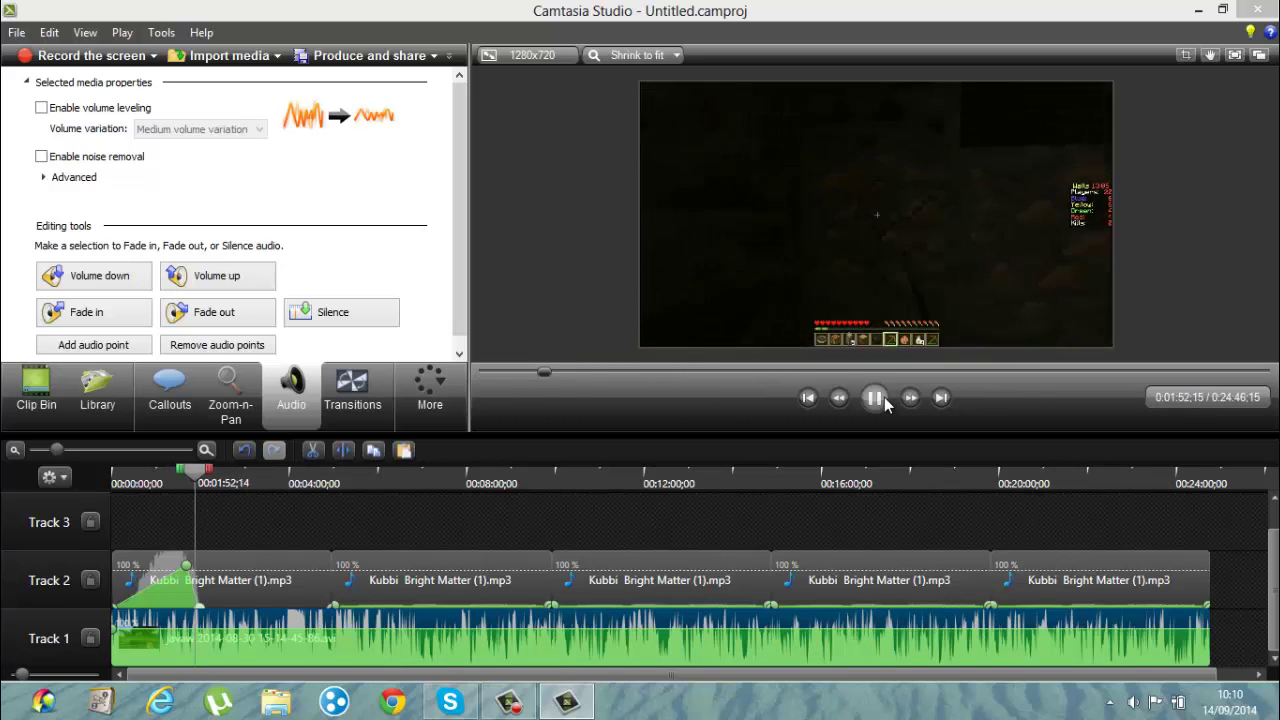
pyautogui.click(884, 402)
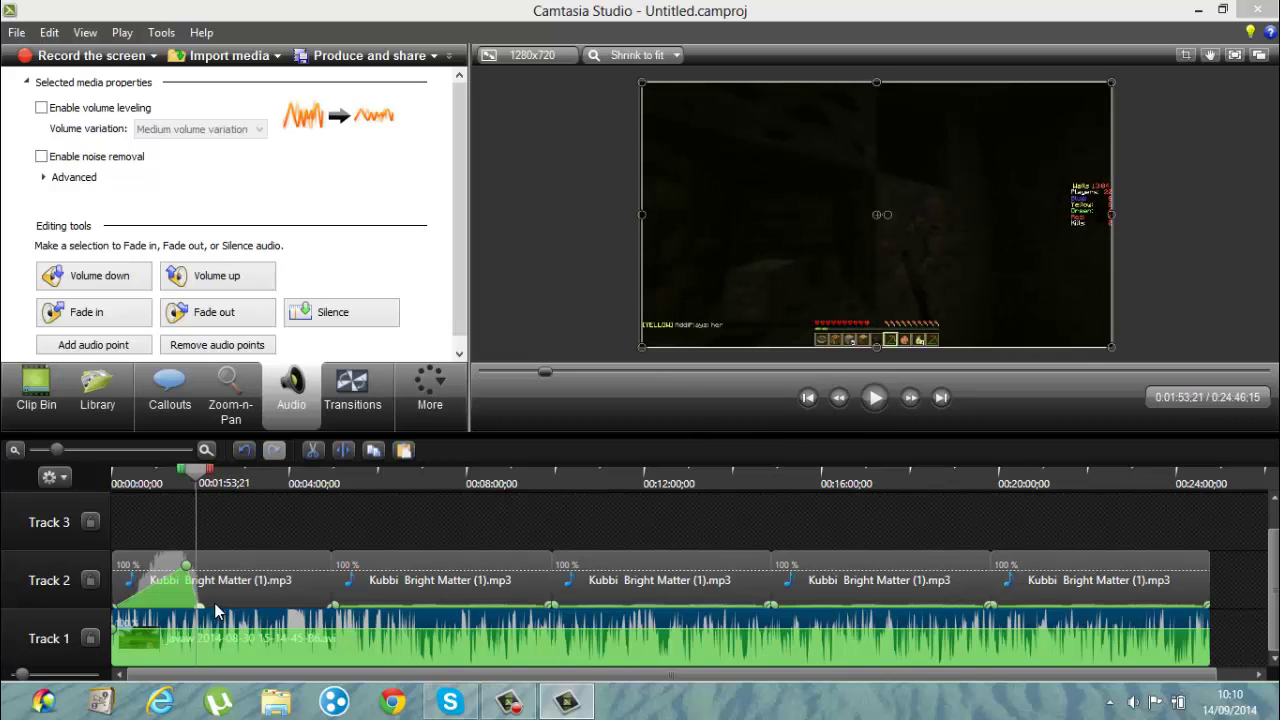
# Flatten the first music clip's audio points back to a very low volume up to its end, and play it to check
pyautogui.click(139, 490)
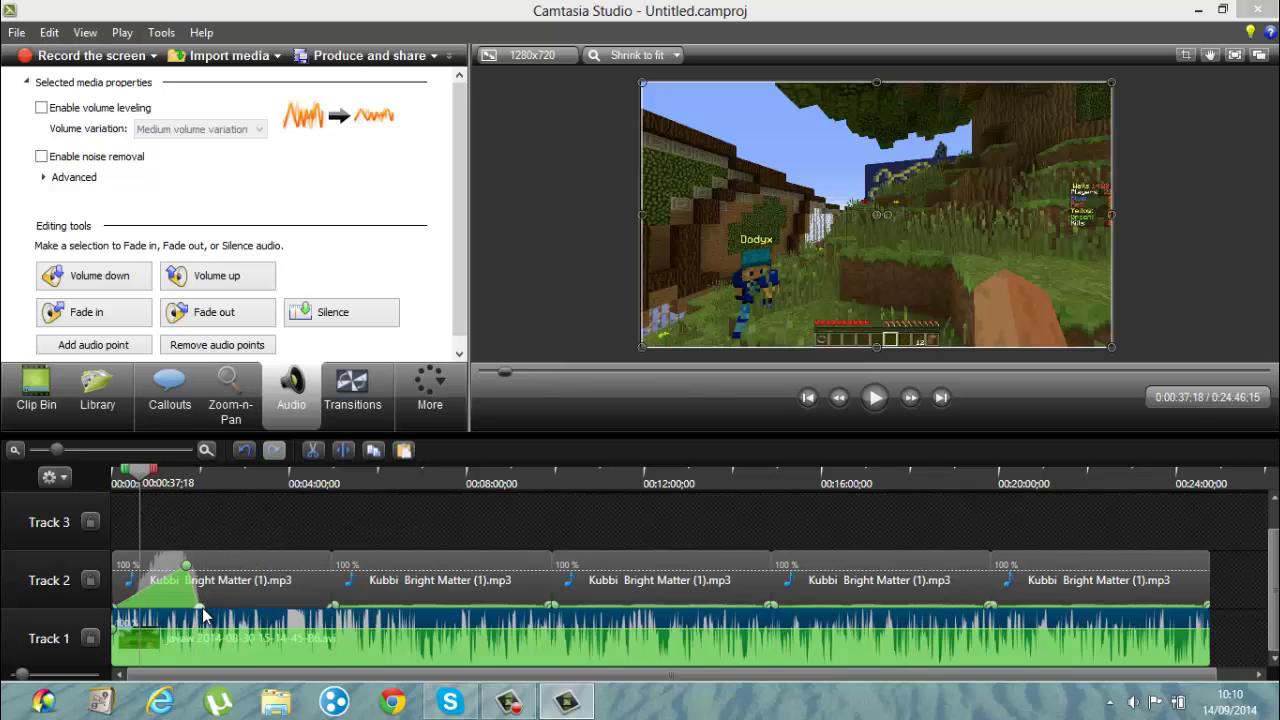
pyautogui.moveTo(204, 612); pyautogui.dragTo(331, 606)
pyautogui.moveTo(185, 565); pyautogui.dragTo(198, 604)
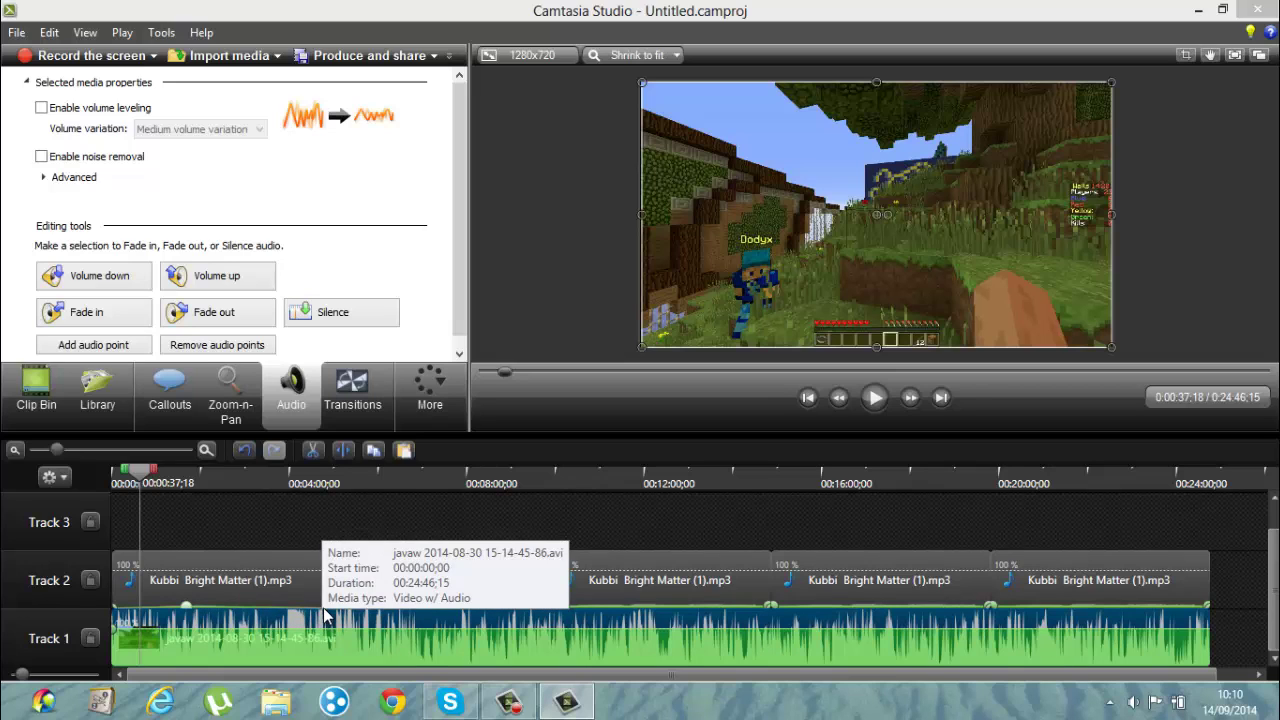
pyautogui.click(324, 606)
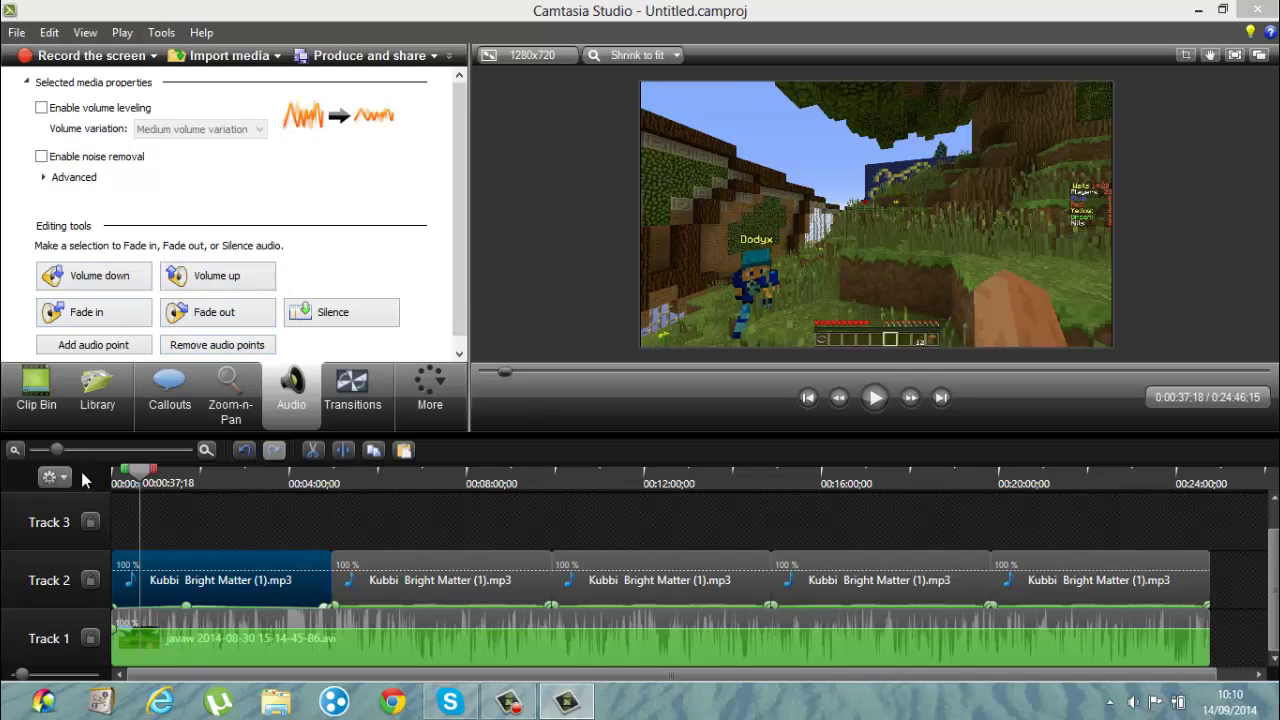
pyautogui.moveTo(140, 470); pyautogui.dragTo(167, 481)
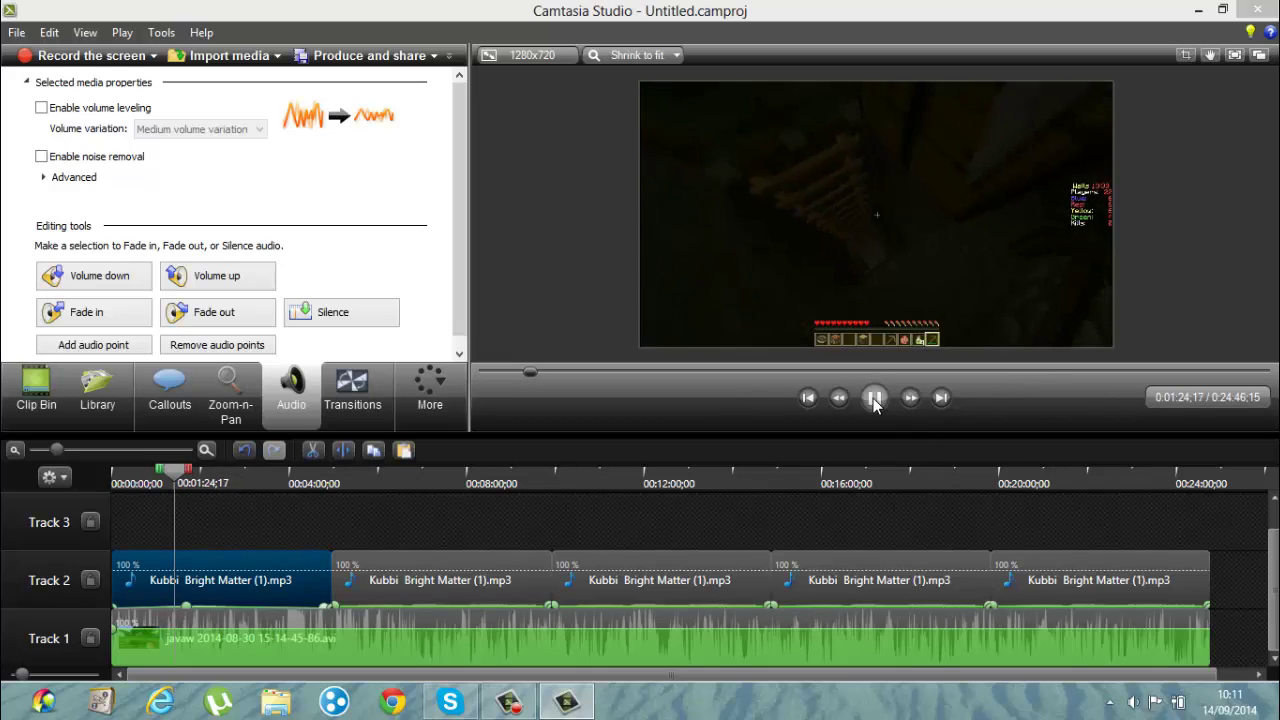
pyautogui.click(874, 398)
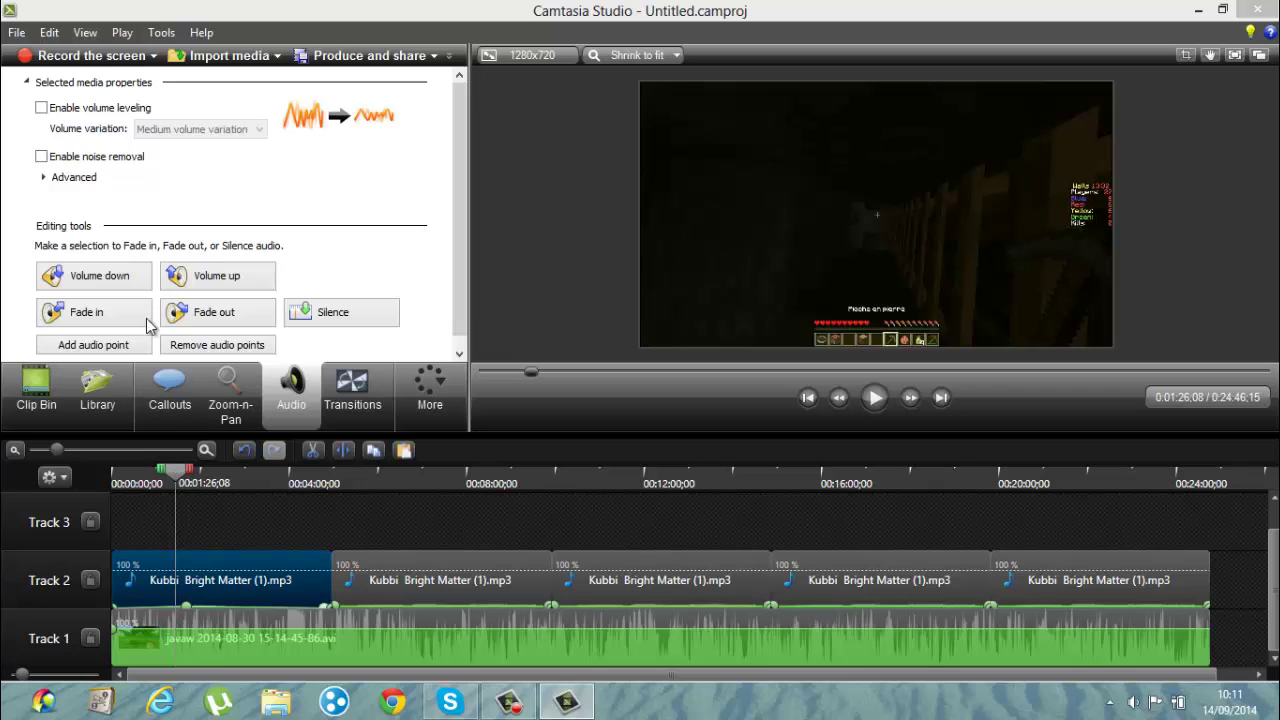
# Import the image fan art familiale 2.jpg from the Images library
pyautogui.click(222, 55)
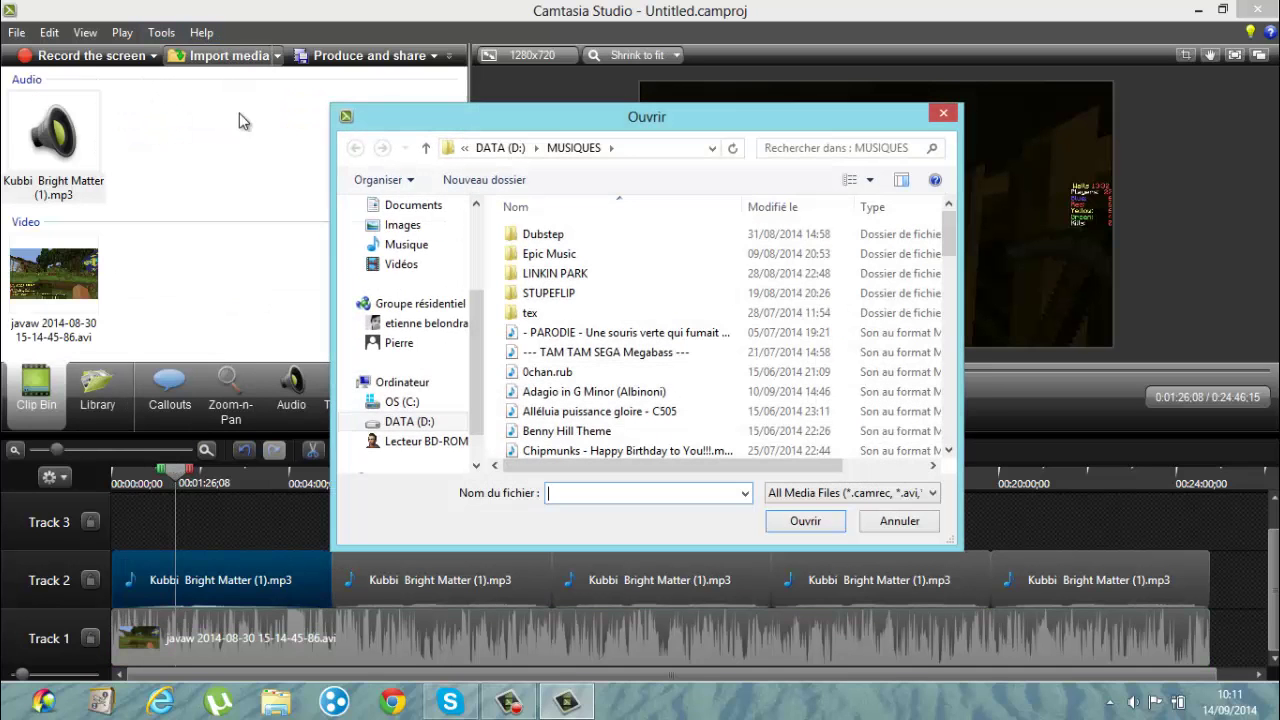
pyautogui.scroll(-1, 475, 397)
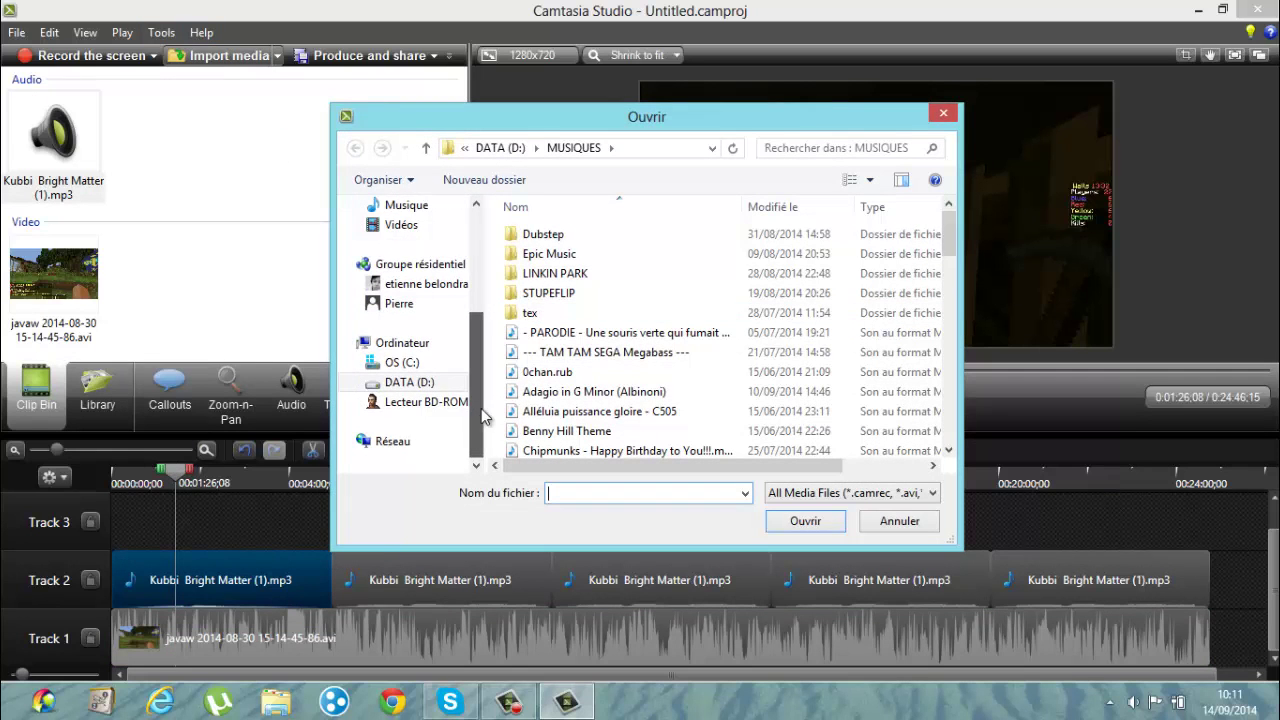
pyautogui.scroll(2, 478, 405)
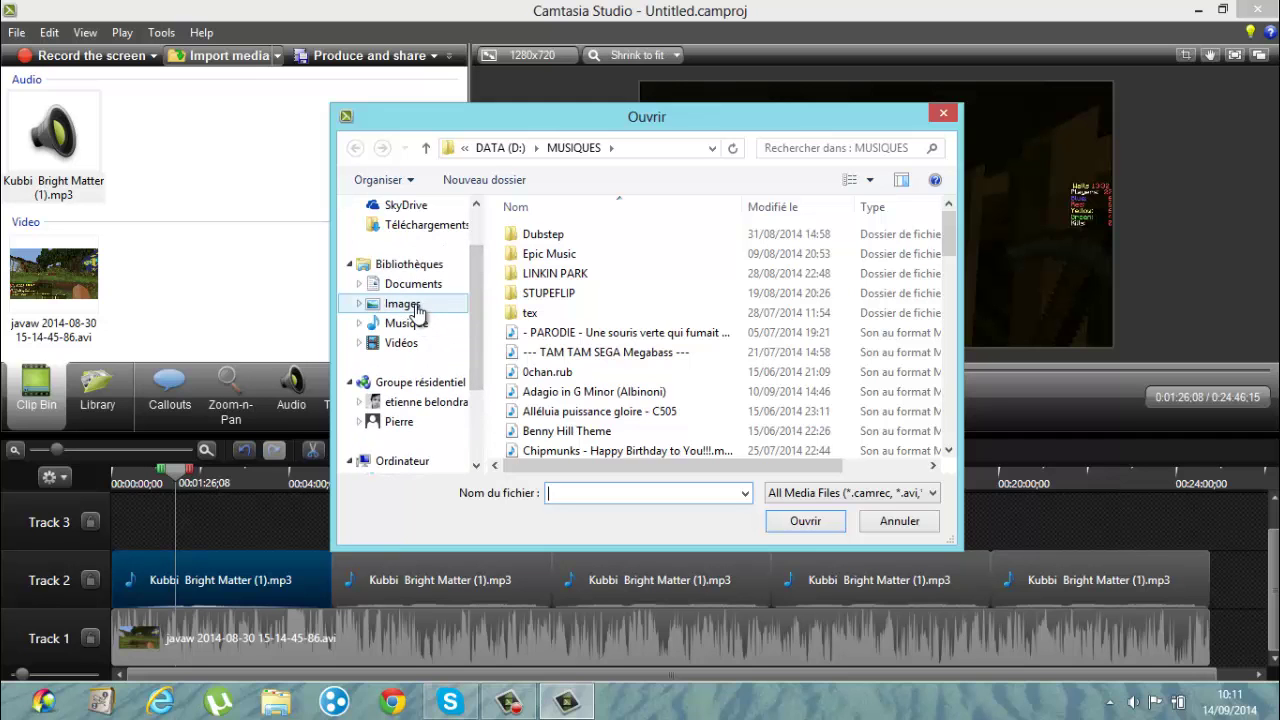
pyautogui.click(415, 311)
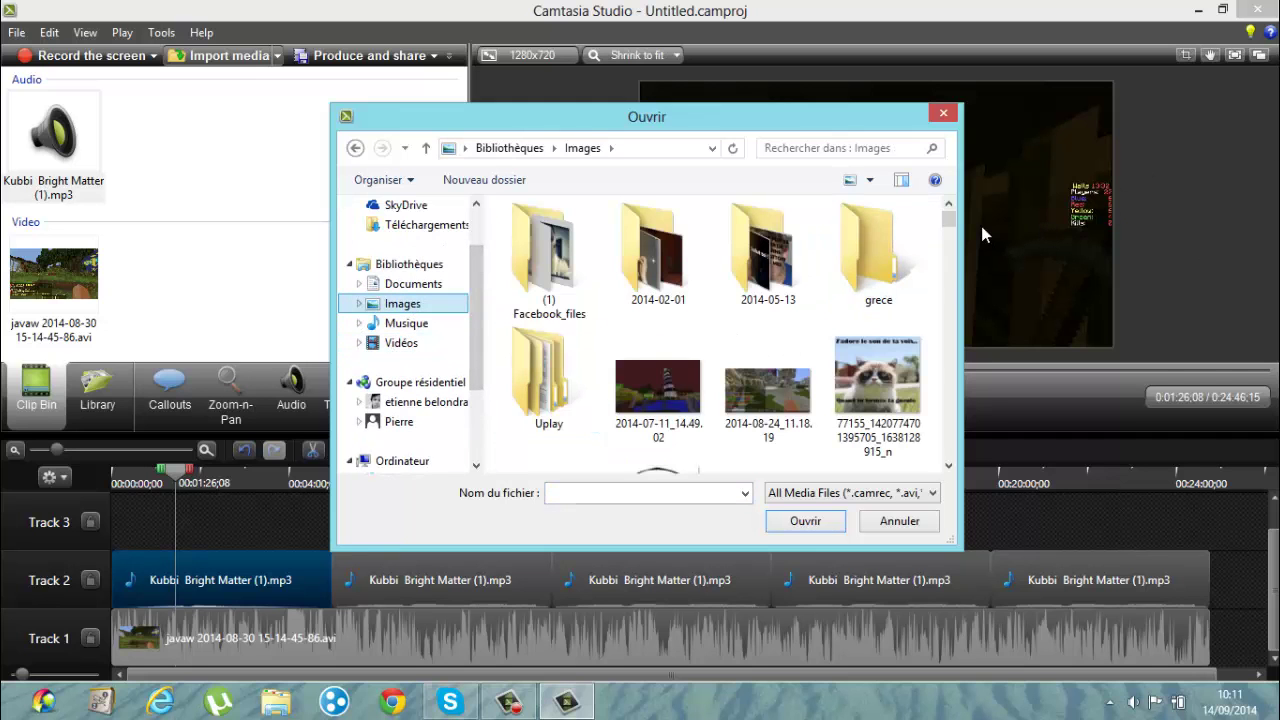
pyautogui.moveTo(948, 220); pyautogui.dragTo(822, 370)
pyautogui.doubleClick(550, 268)
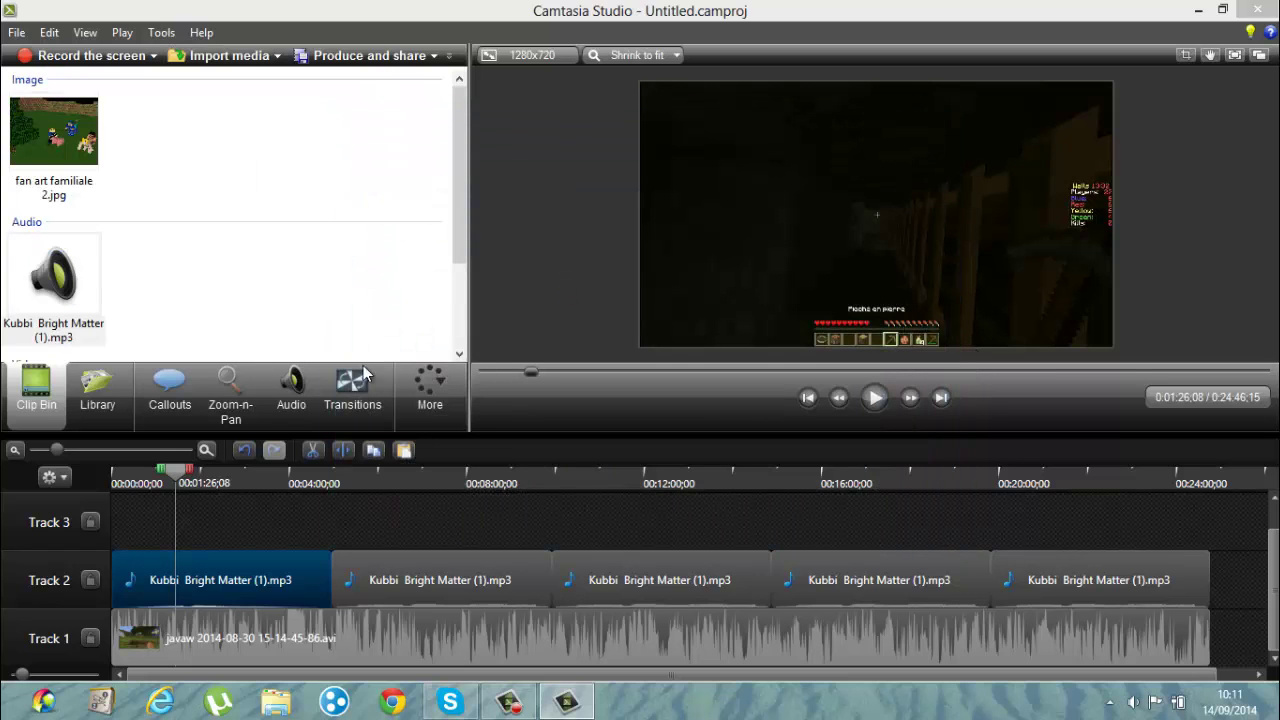
# Place the fan art image on Track 3, starting at 0:01:26;08
pyautogui.moveTo(62, 152); pyautogui.dragTo(250, 398)
pyautogui.moveTo(237, 533); pyautogui.dragTo(237, 528)
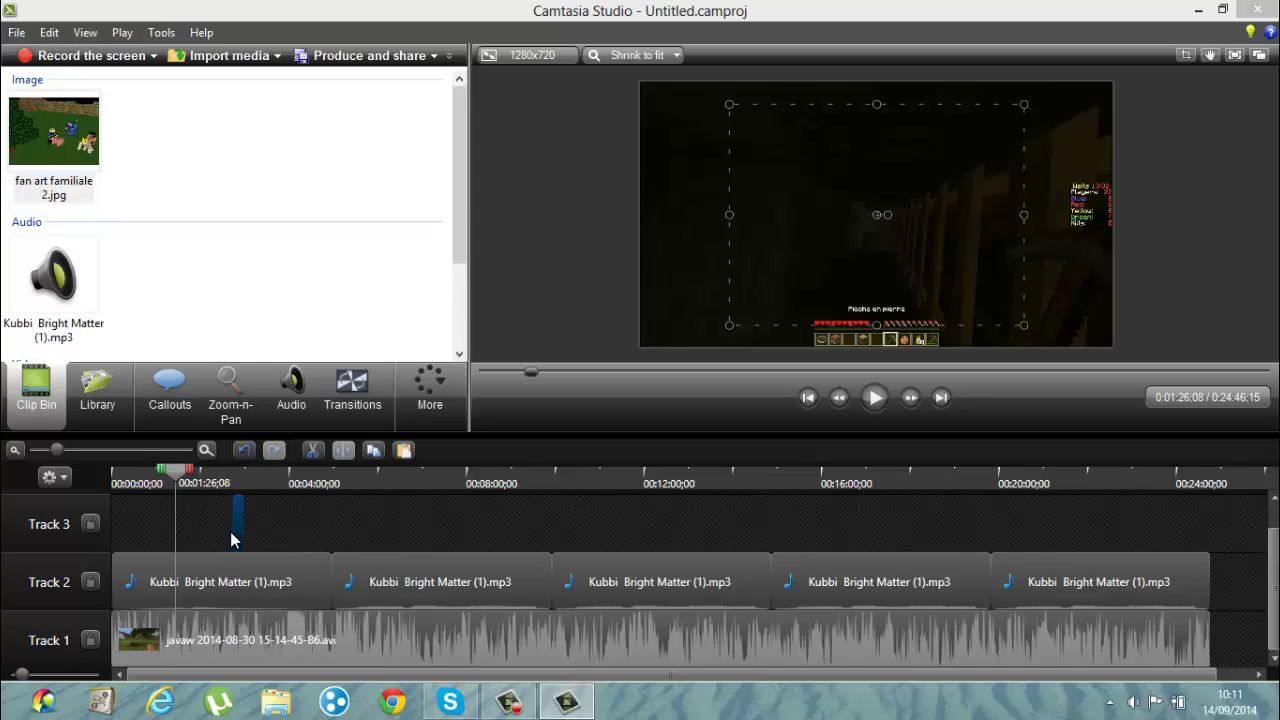
pyautogui.moveTo(231, 540); pyautogui.dragTo(171, 545)
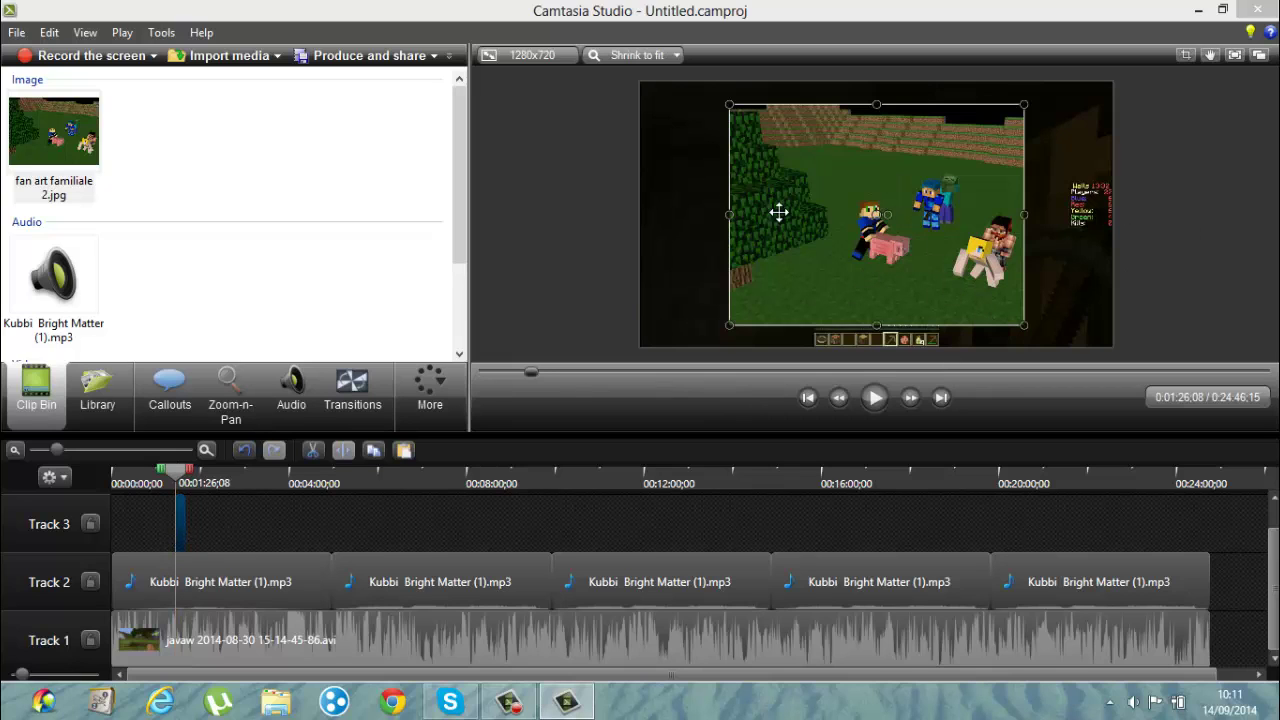
# Resize the fan art image on the canvas so it fills roughly the upper-left quarter of the video frame
pyautogui.moveTo(728, 103); pyautogui.dragTo(699, 83)
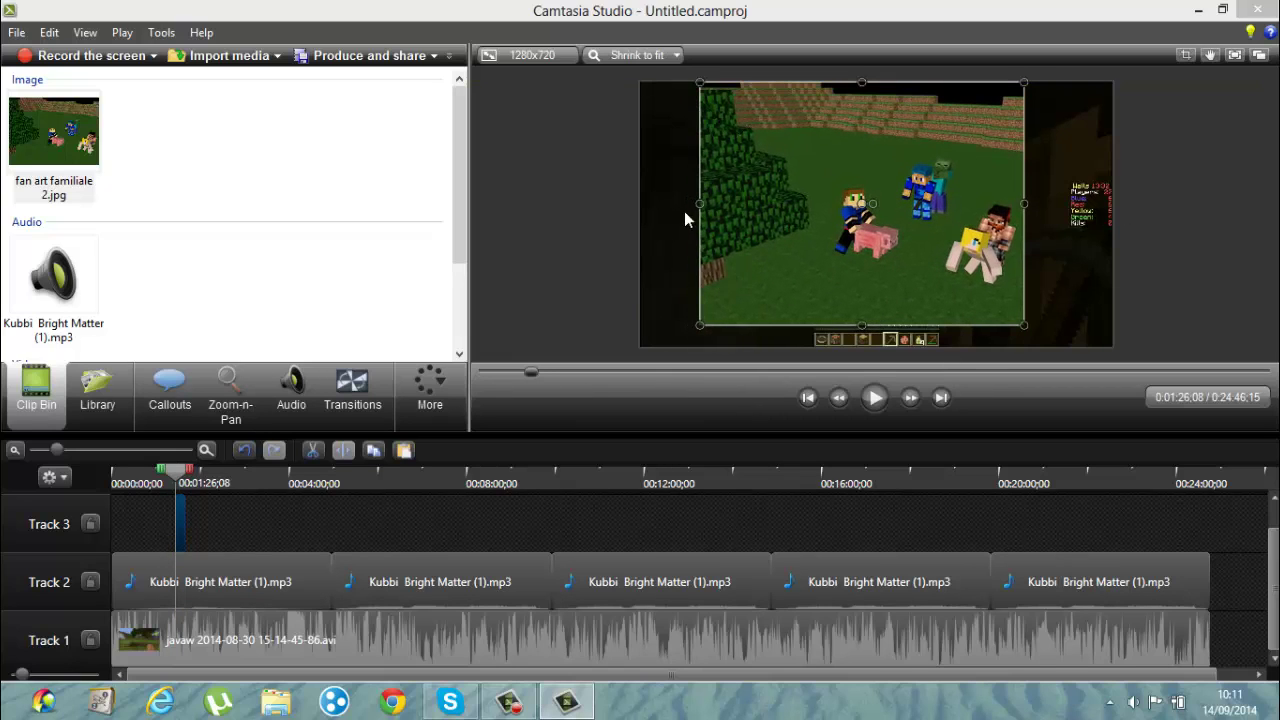
pyautogui.moveTo(701, 203); pyautogui.dragTo(642, 202)
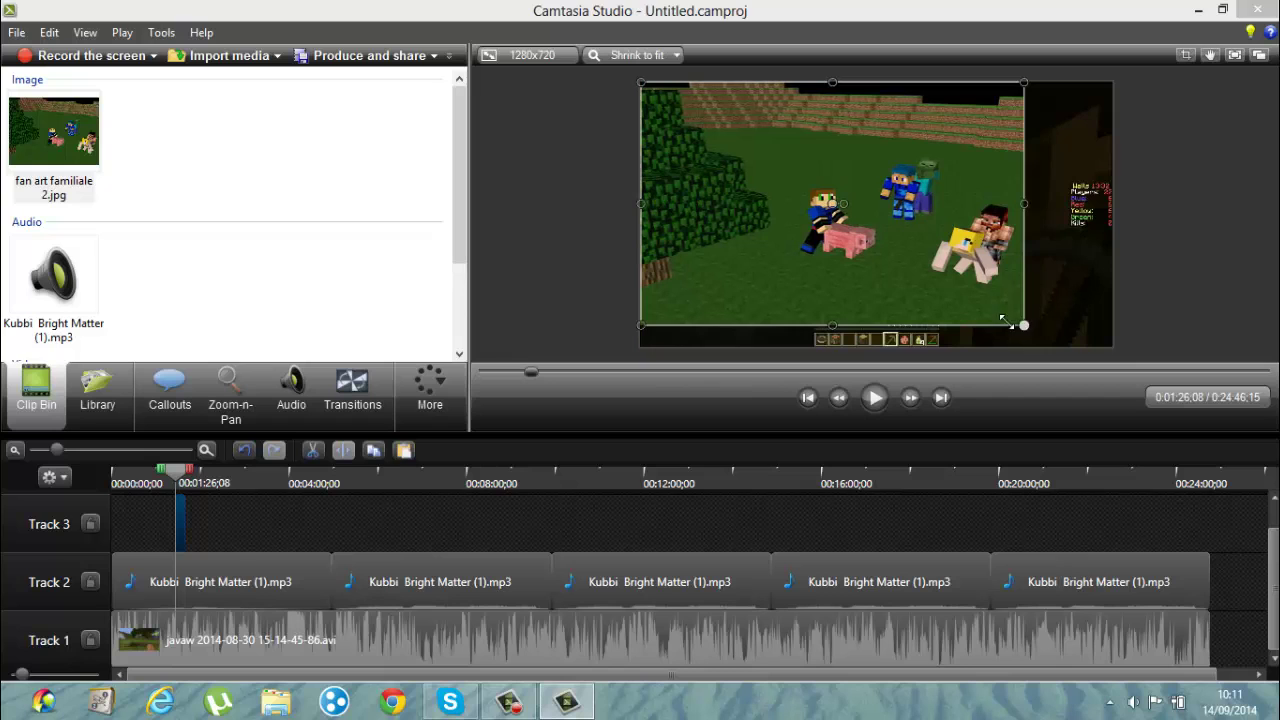
pyautogui.moveTo(1003, 318); pyautogui.dragTo(850, 240)
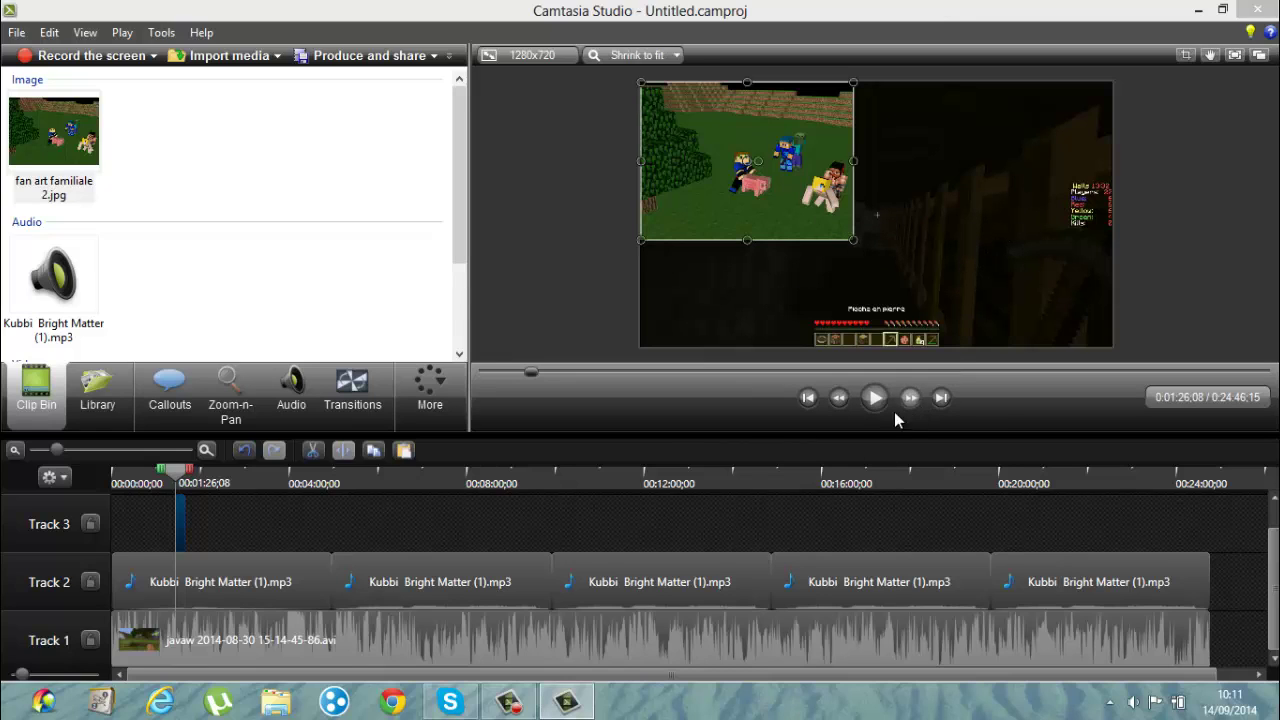
# Play the section with the fan art image to check the overlay, and return the playhead to 0:01:26;08
pyautogui.click(867, 406)
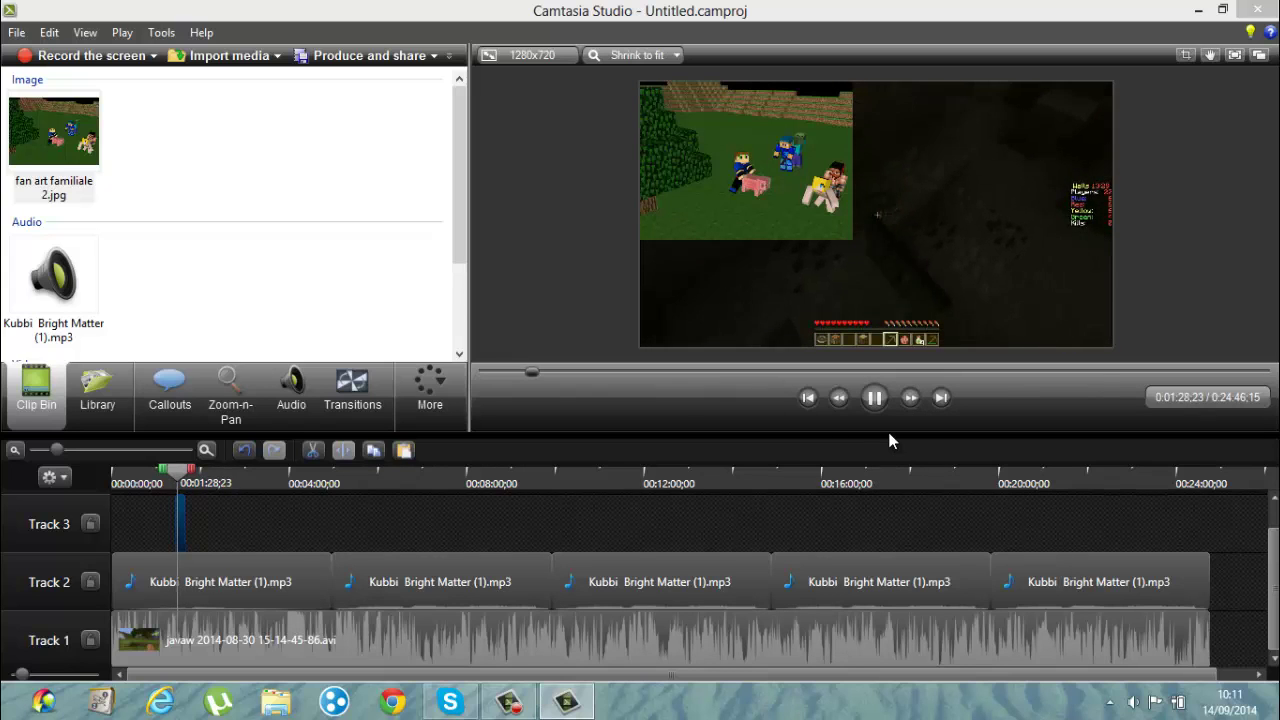
pyautogui.click(875, 400)
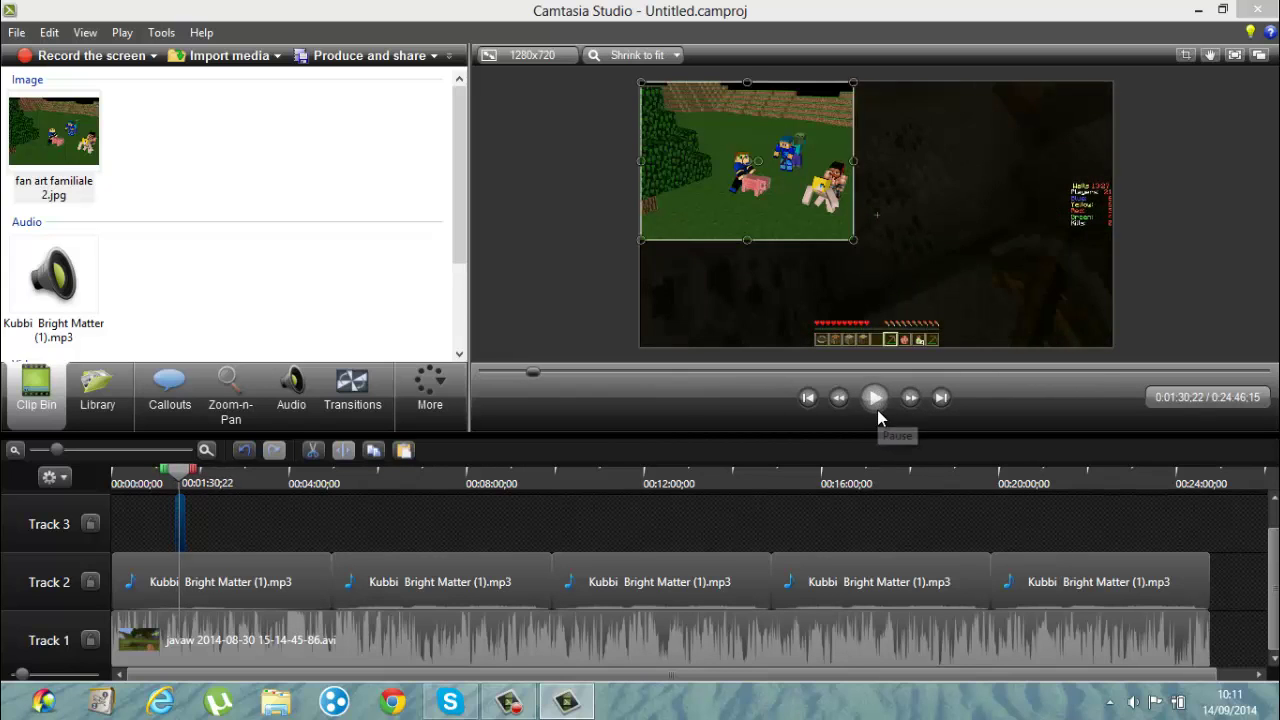
pyautogui.click(176, 483)
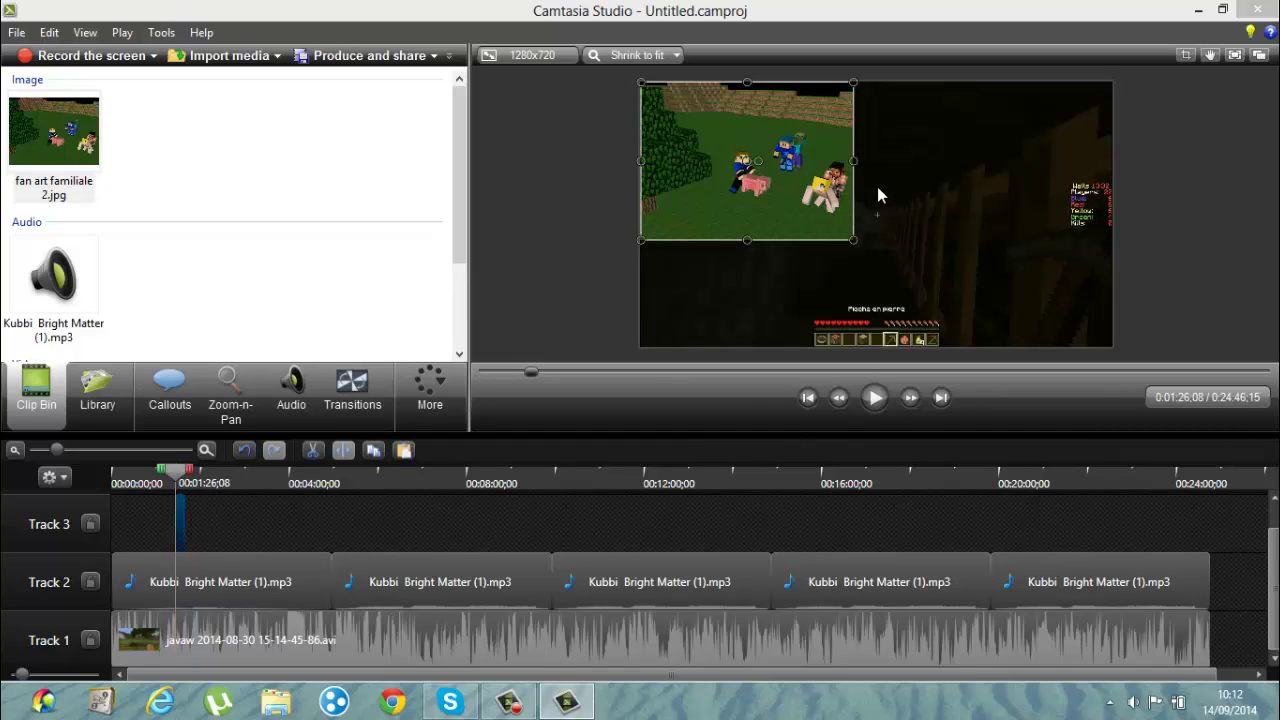
# Add Random dissolve transitions to both the start and the end of the fan art image on Track 3
pyautogui.click(332, 398)
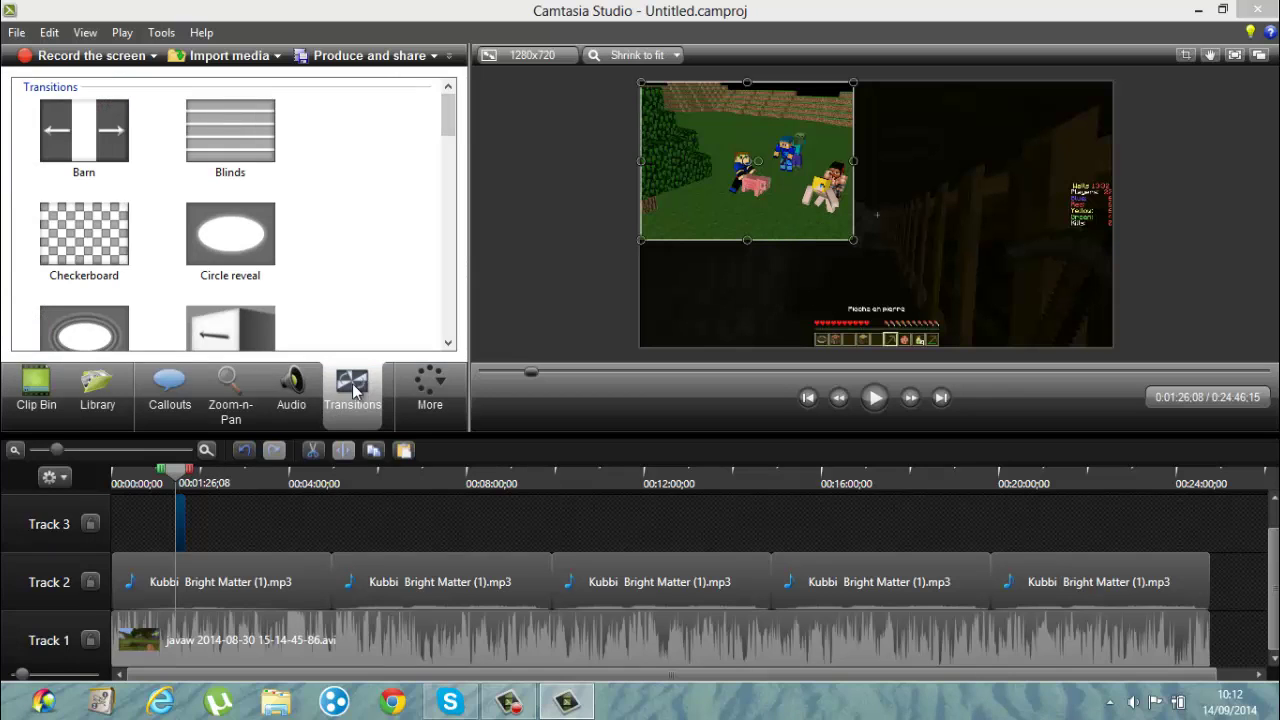
pyautogui.moveTo(448, 128); pyautogui.dragTo(418, 259)
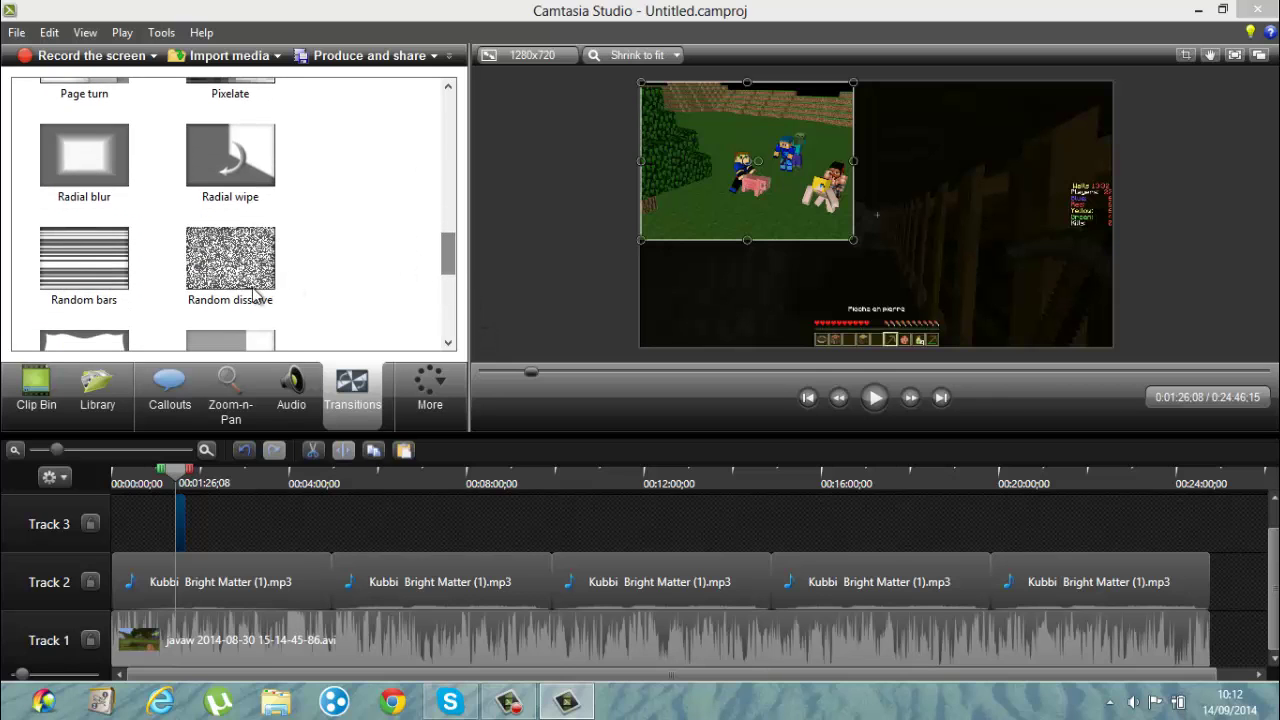
pyautogui.click(241, 279)
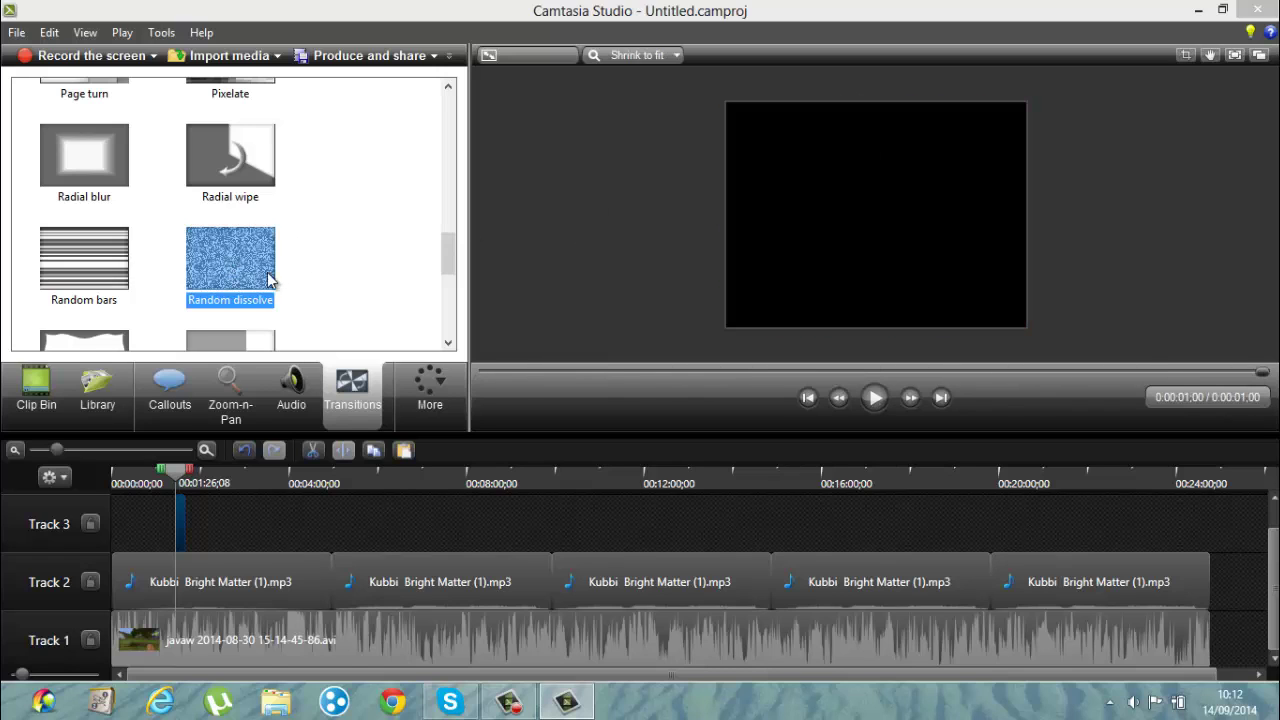
pyautogui.moveTo(241, 285); pyautogui.dragTo(293, 451)
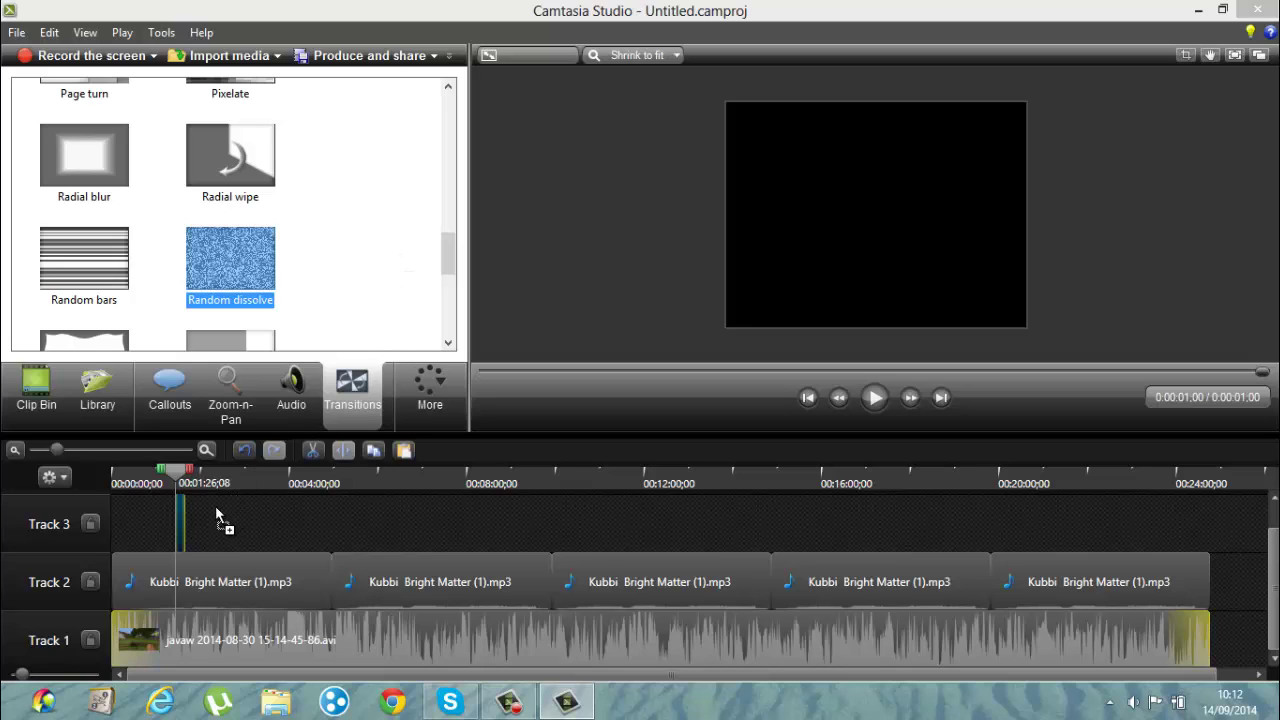
pyautogui.moveTo(216, 513); pyautogui.dragTo(242, 523)
pyautogui.moveTo(177, 533); pyautogui.dragTo(177, 531)
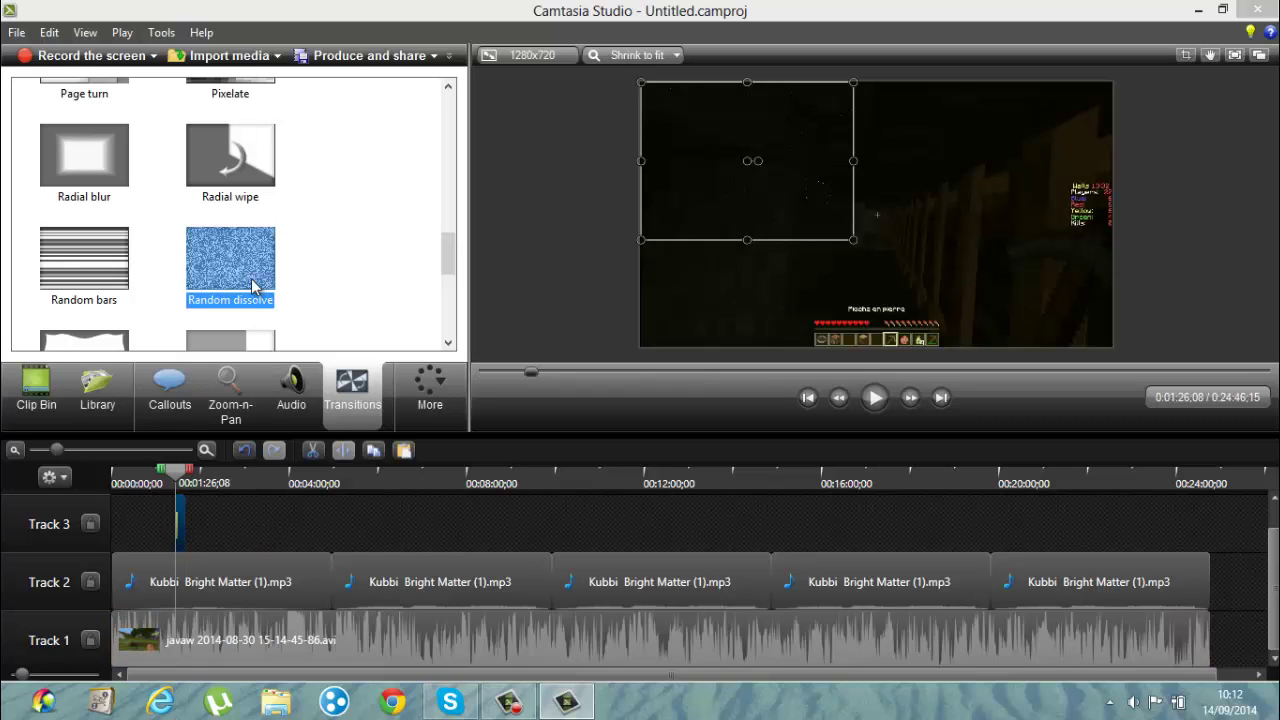
pyautogui.moveTo(253, 287)
pyautogui.mouseDown()
pyautogui.moveTo(257, 350)
pyautogui.moveTo(186, 541)
pyautogui.mouseUp()
# Play the fan art section to check its dissolve transitions, and look through the following part of the video
pyautogui.click(873, 400)
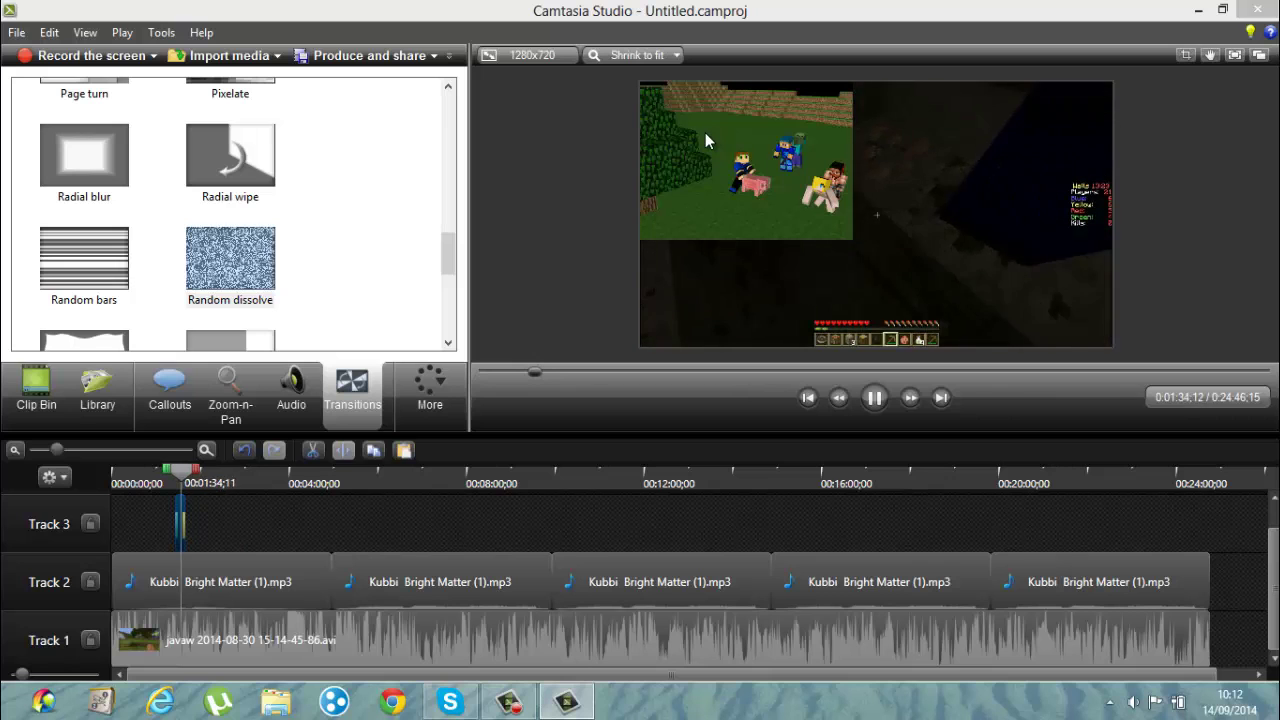
pyautogui.click(868, 398)
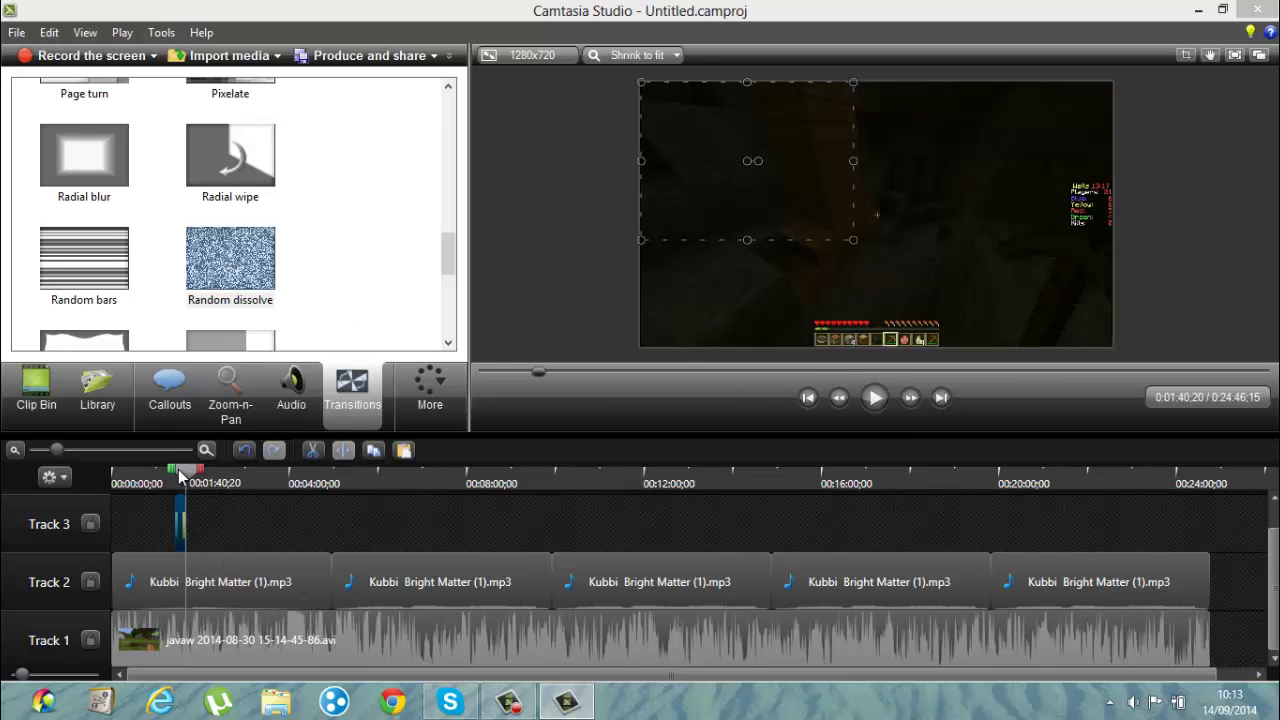
pyautogui.moveTo(181, 477); pyautogui.dragTo(441, 470)
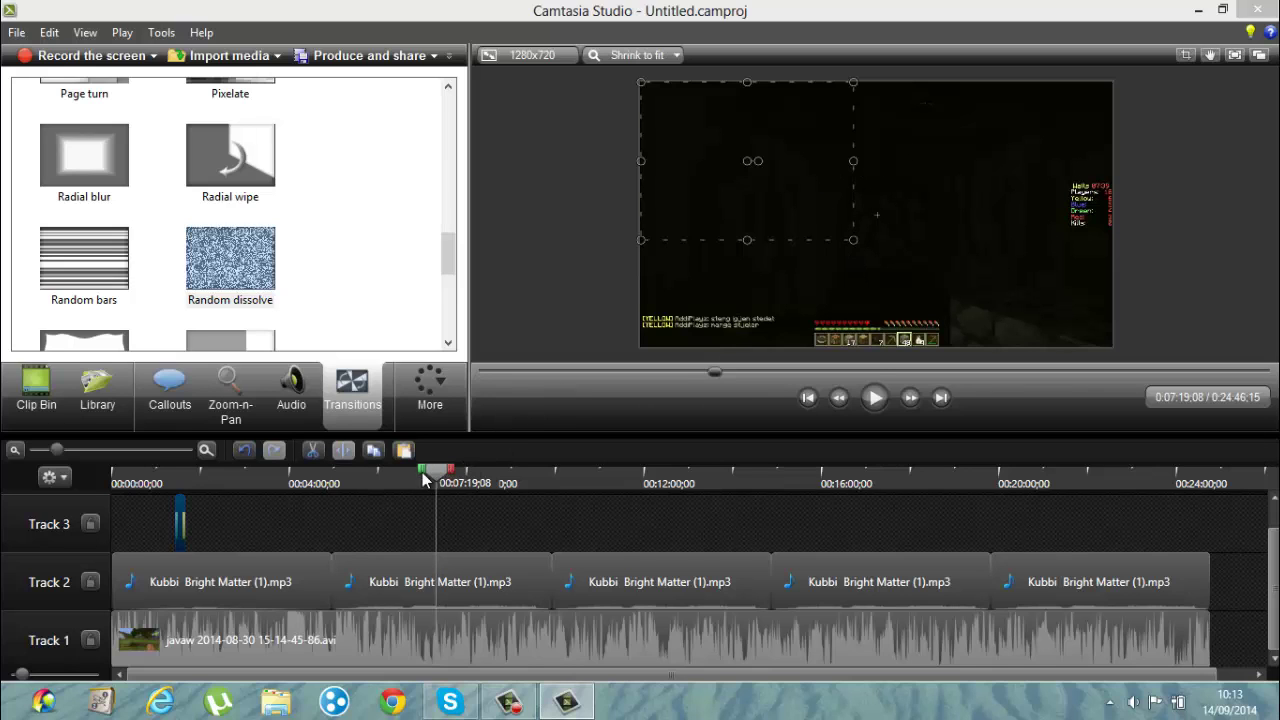
pyautogui.moveTo(422, 472); pyautogui.dragTo(283, 491)
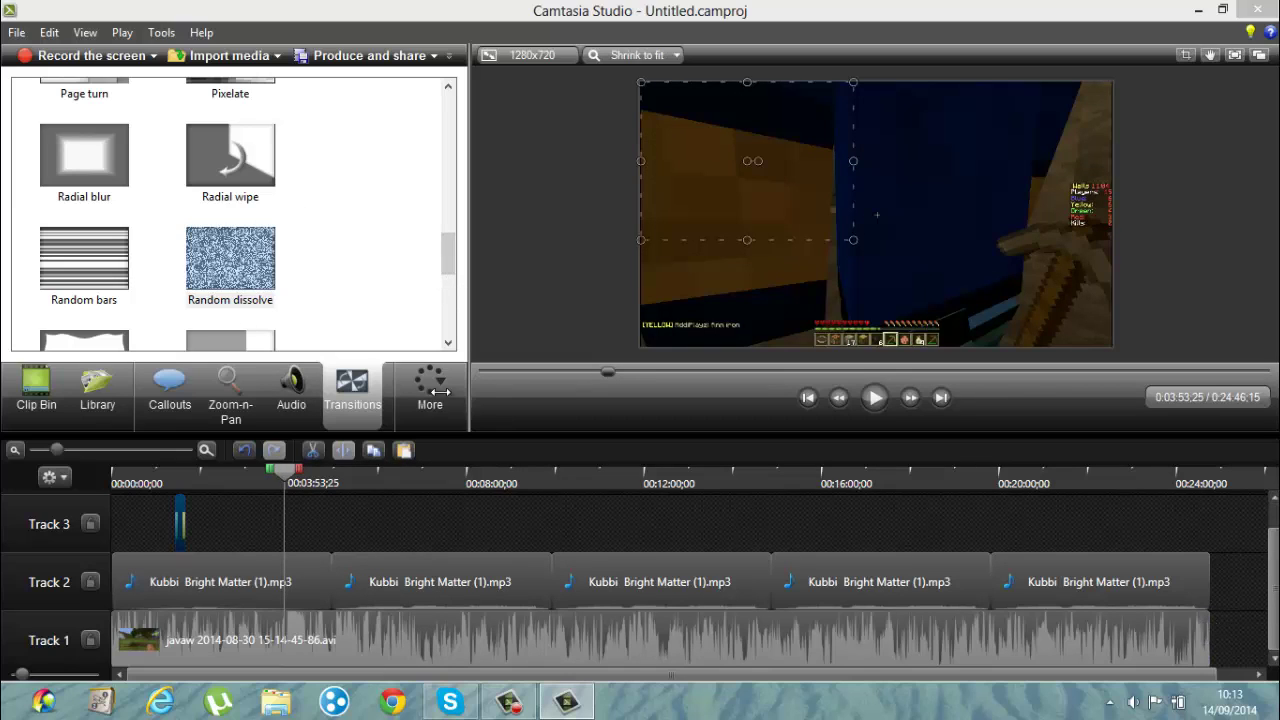
# Add a Radial blur transition to the end of the gameplay clip on Track 1, and try playing from its end
pyautogui.moveTo(112, 212); pyautogui.dragTo(991, 450)
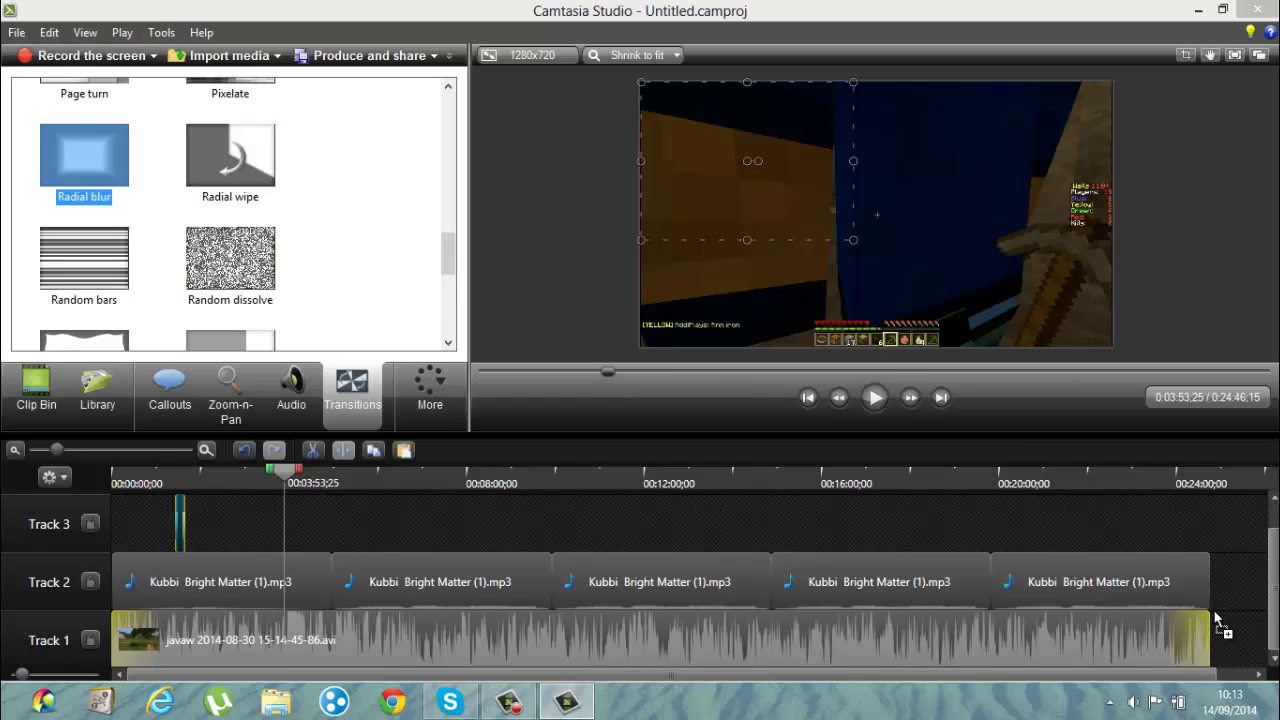
pyautogui.moveTo(1215, 613); pyautogui.dragTo(1210, 642)
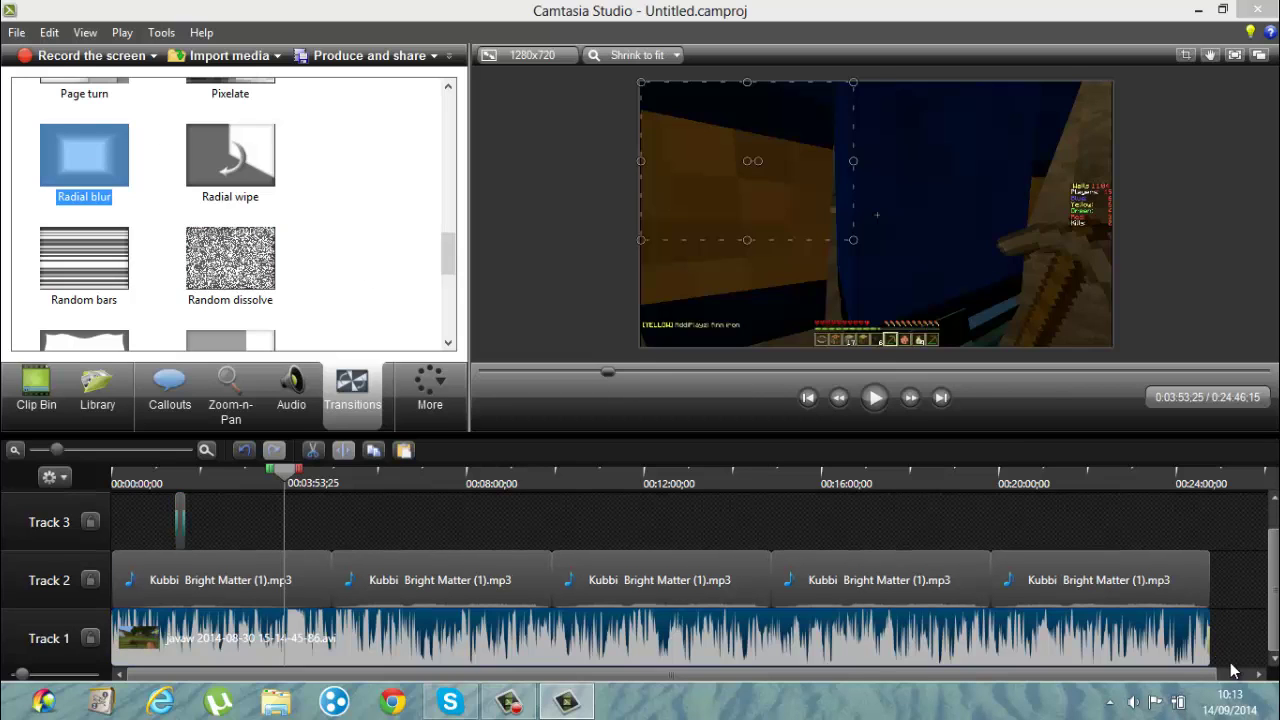
pyautogui.moveTo(289, 487); pyautogui.dragTo(1169, 539)
pyautogui.moveTo(1198, 471); pyautogui.dragTo(1208, 480)
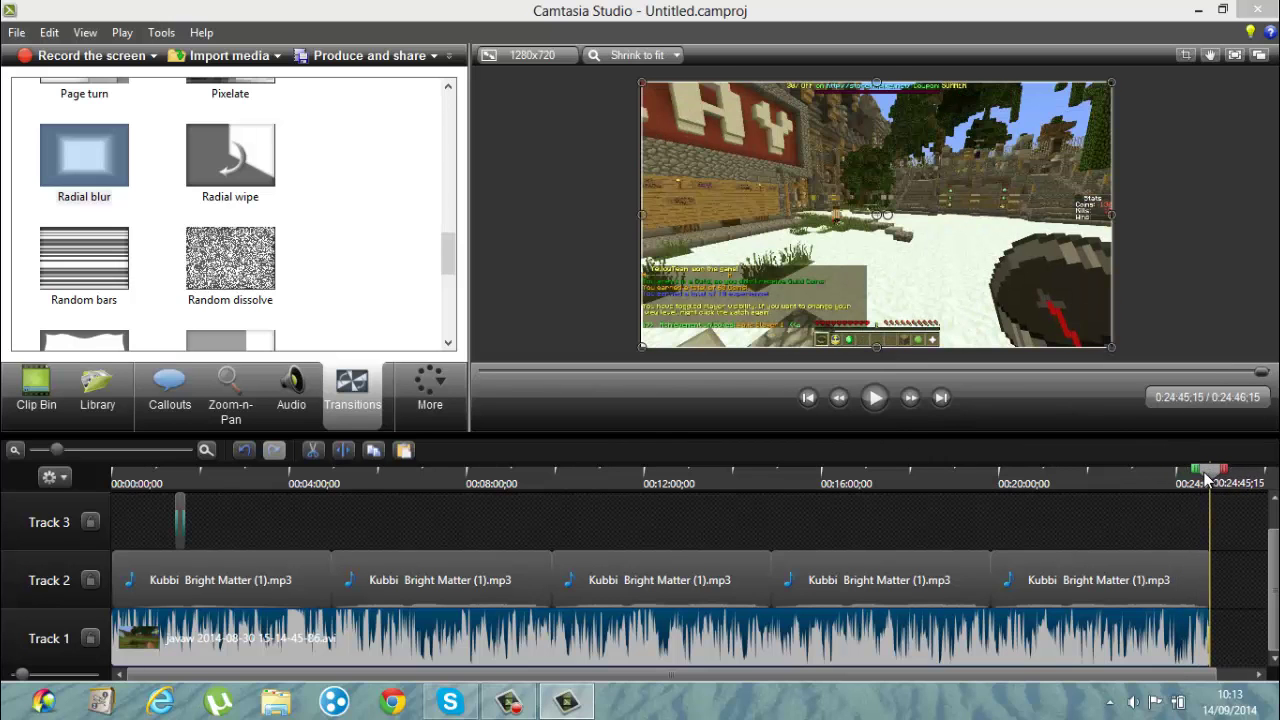
pyautogui.click(879, 404)
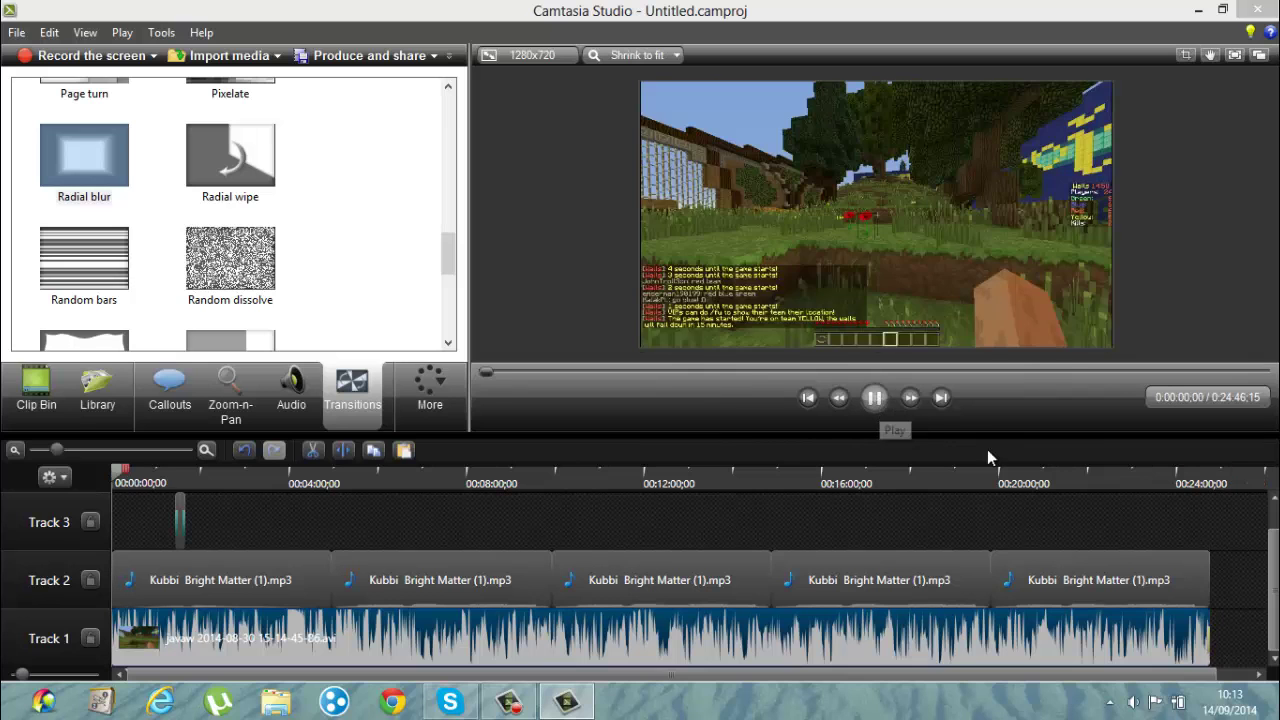
pyautogui.click(876, 400)
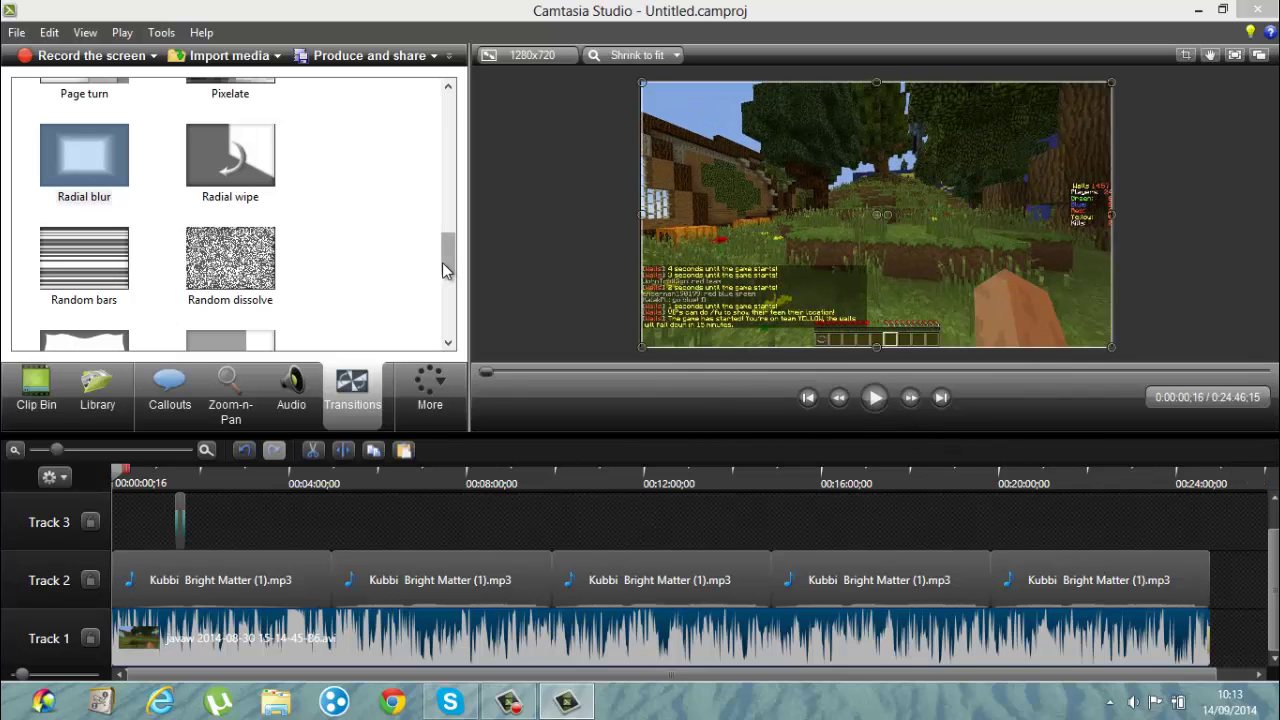
# Add a callout at 0:02:40;10, try the available shapes on it, and set it to the simple right-pointing arrow
pyautogui.moveTo(442, 262)
pyautogui.mouseDown()
pyautogui.moveTo(456, 130)
pyautogui.moveTo(446, 90)
pyautogui.moveTo(449, 255)
pyautogui.mouseUp()
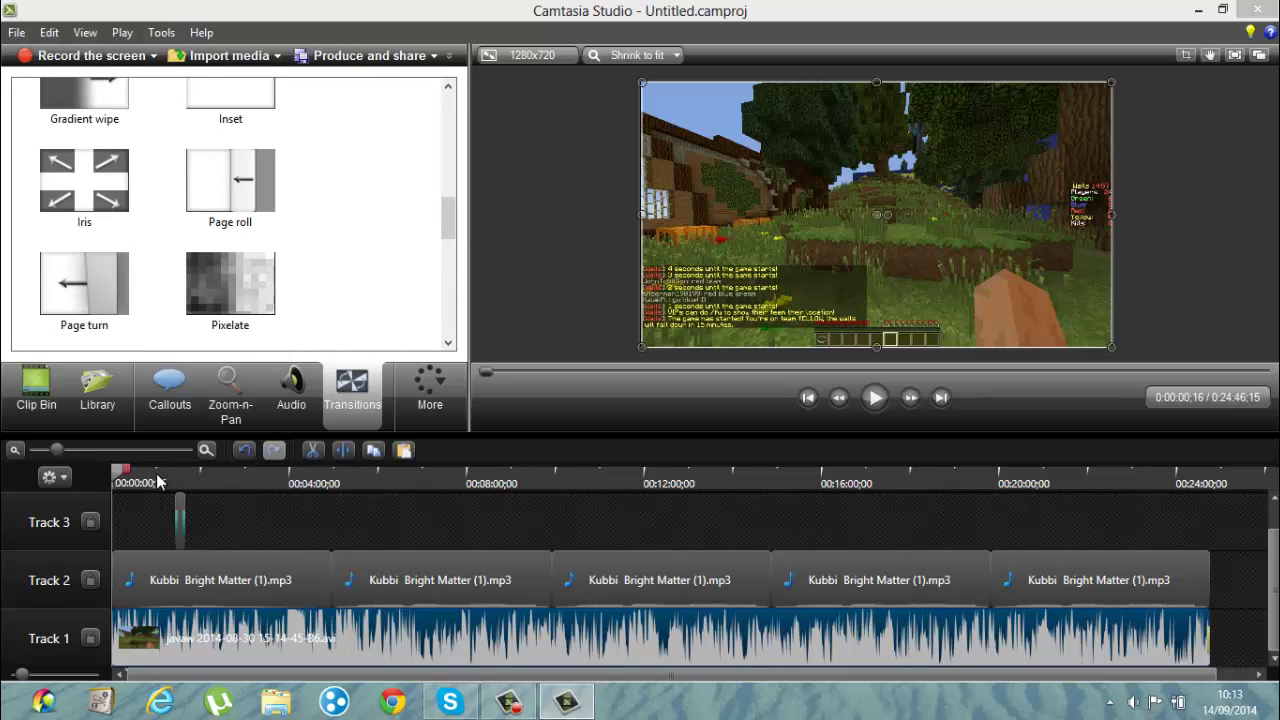
pyautogui.moveTo(117, 487); pyautogui.dragTo(230, 483)
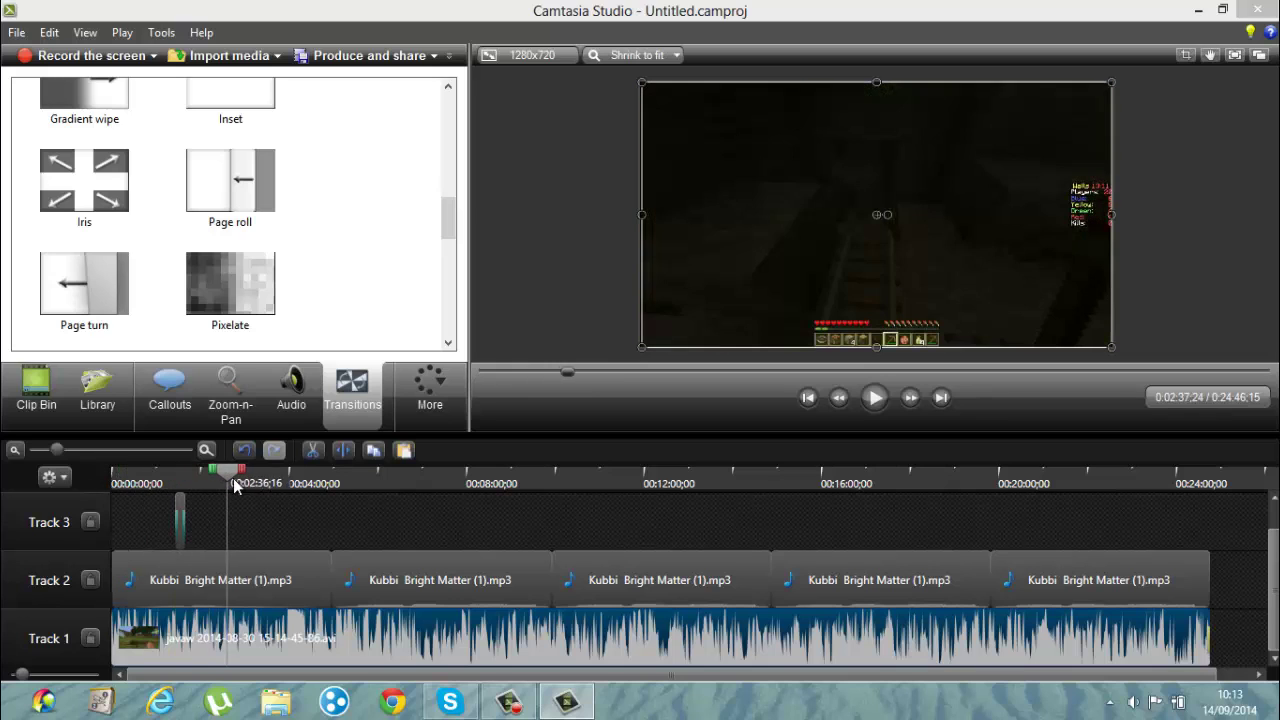
pyautogui.click(170, 393)
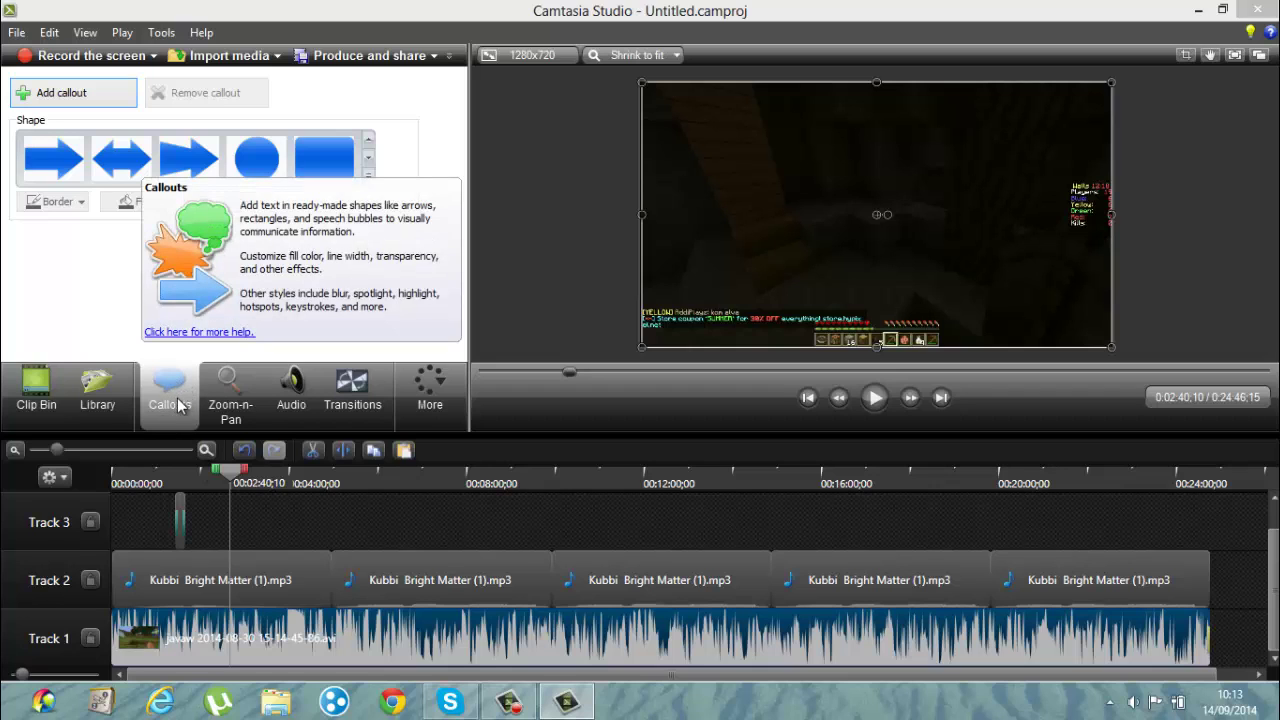
pyautogui.click(114, 92)
pyautogui.click(332, 170)
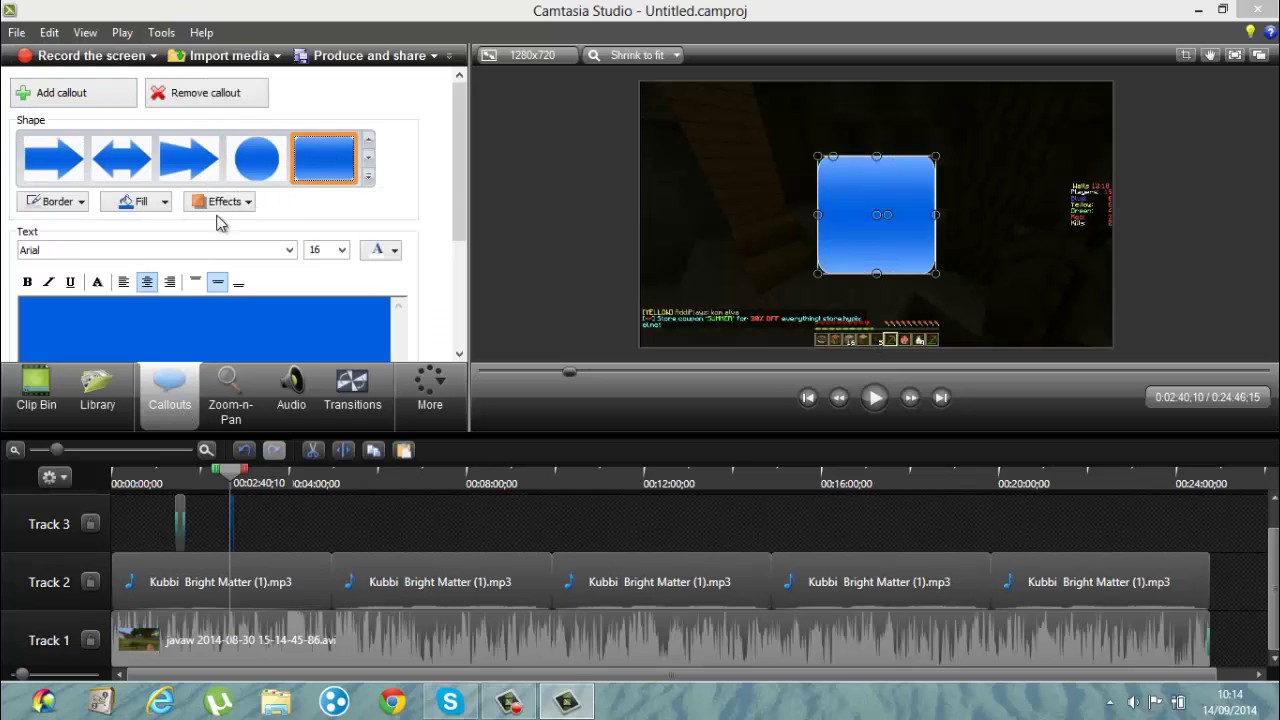
pyautogui.click(182, 172)
pyautogui.click(108, 176)
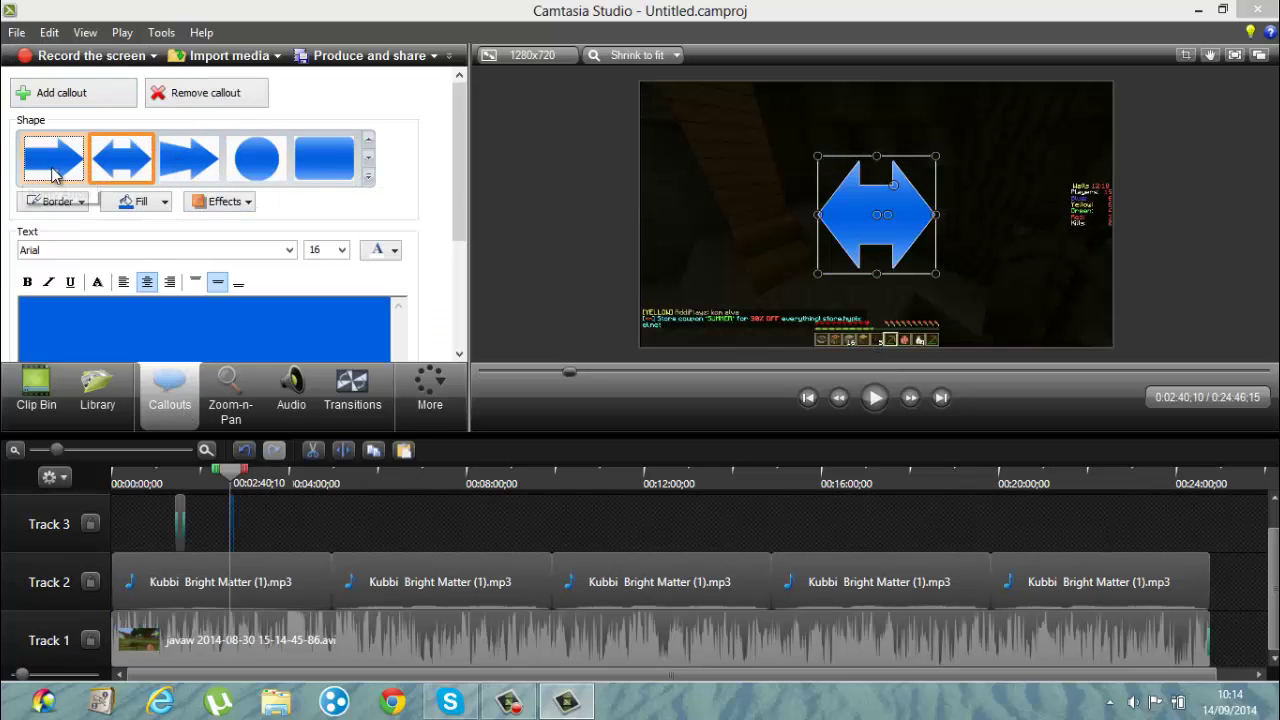
pyautogui.click(52, 164)
pyautogui.click(322, 162)
pyautogui.click(258, 168)
pyautogui.click(188, 168)
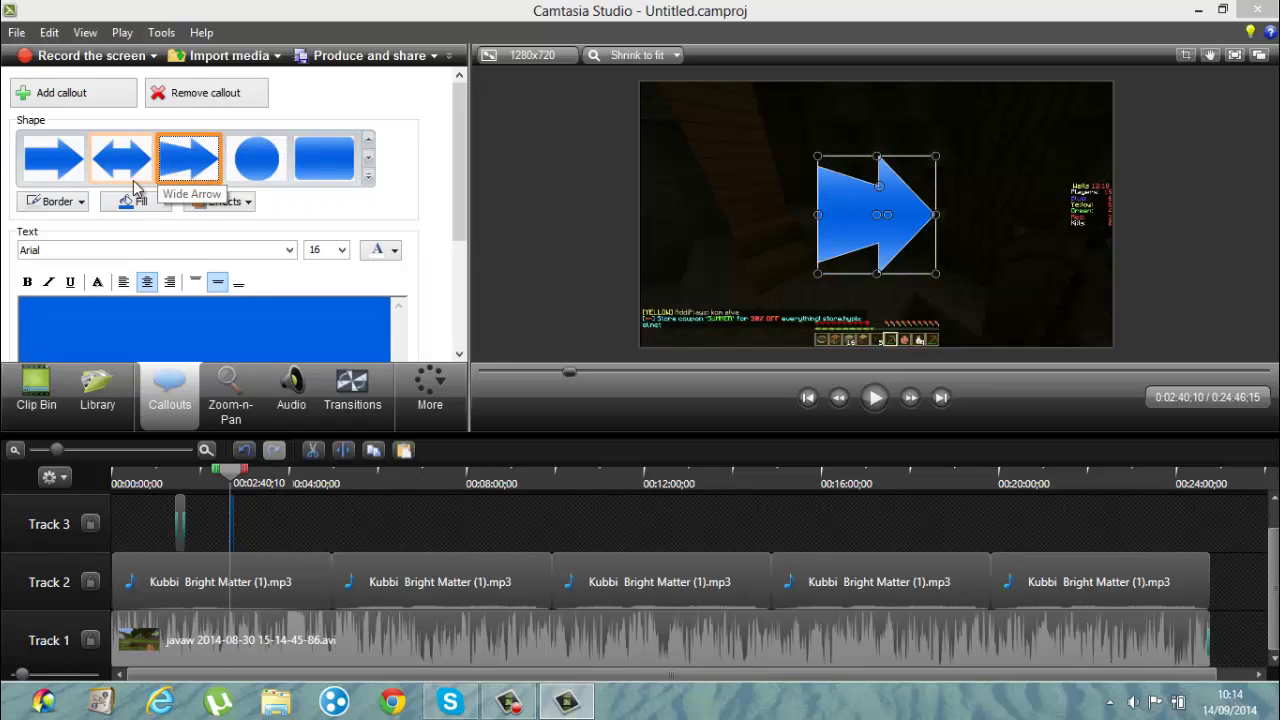
pyautogui.click(118, 166)
pyautogui.click(56, 172)
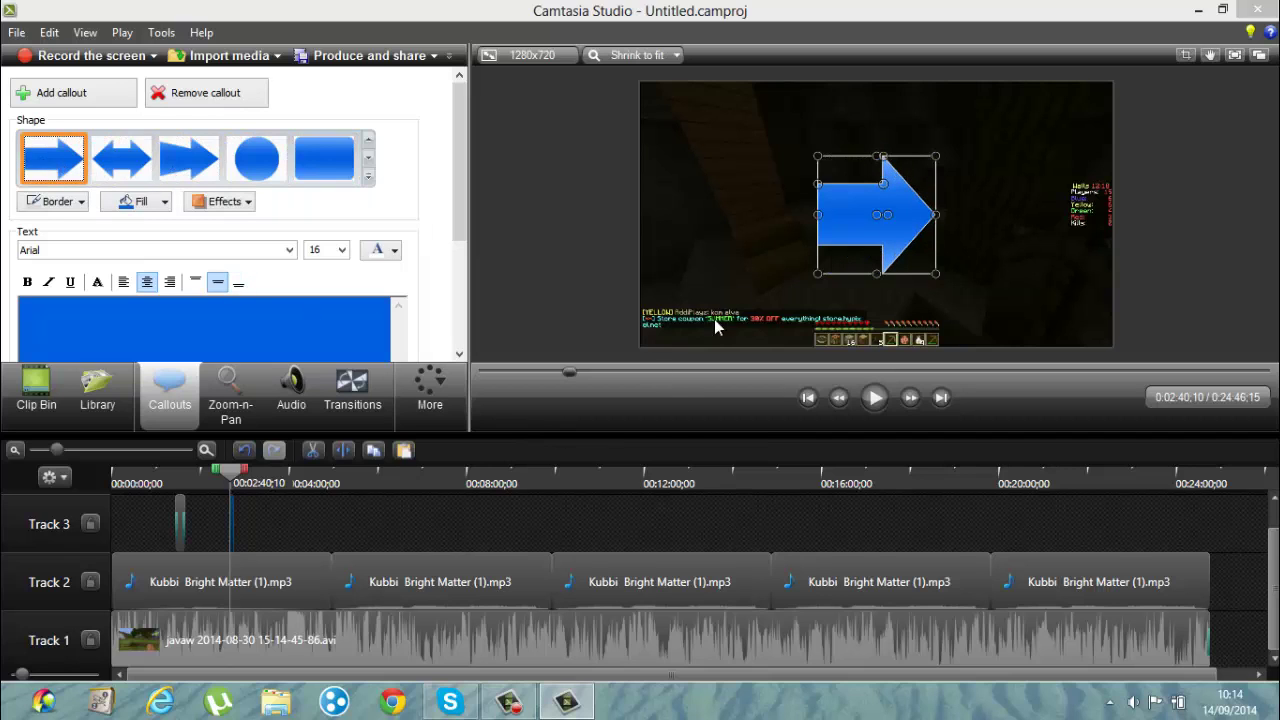
# Stretch the arrow callout horizontally across most of the video frame, and remove the callout
pyautogui.moveTo(930, 216); pyautogui.dragTo(1055, 214)
pyautogui.click(814, 278)
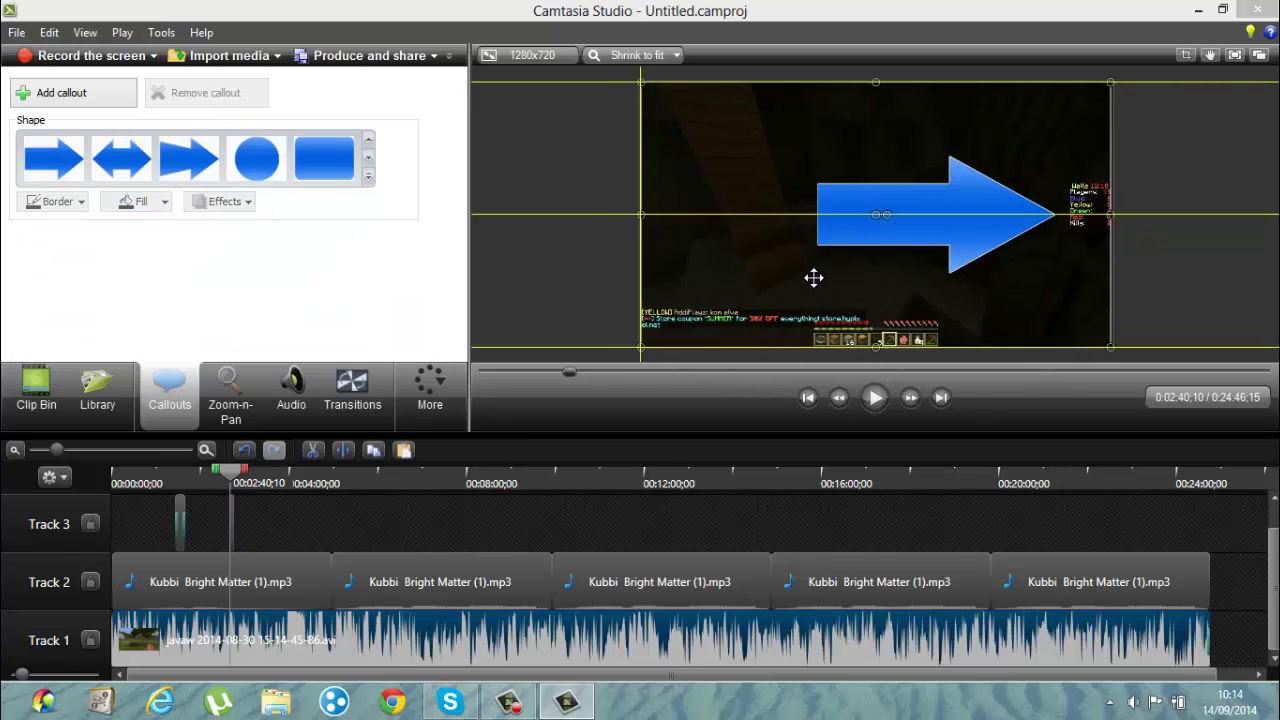
pyautogui.click(848, 244)
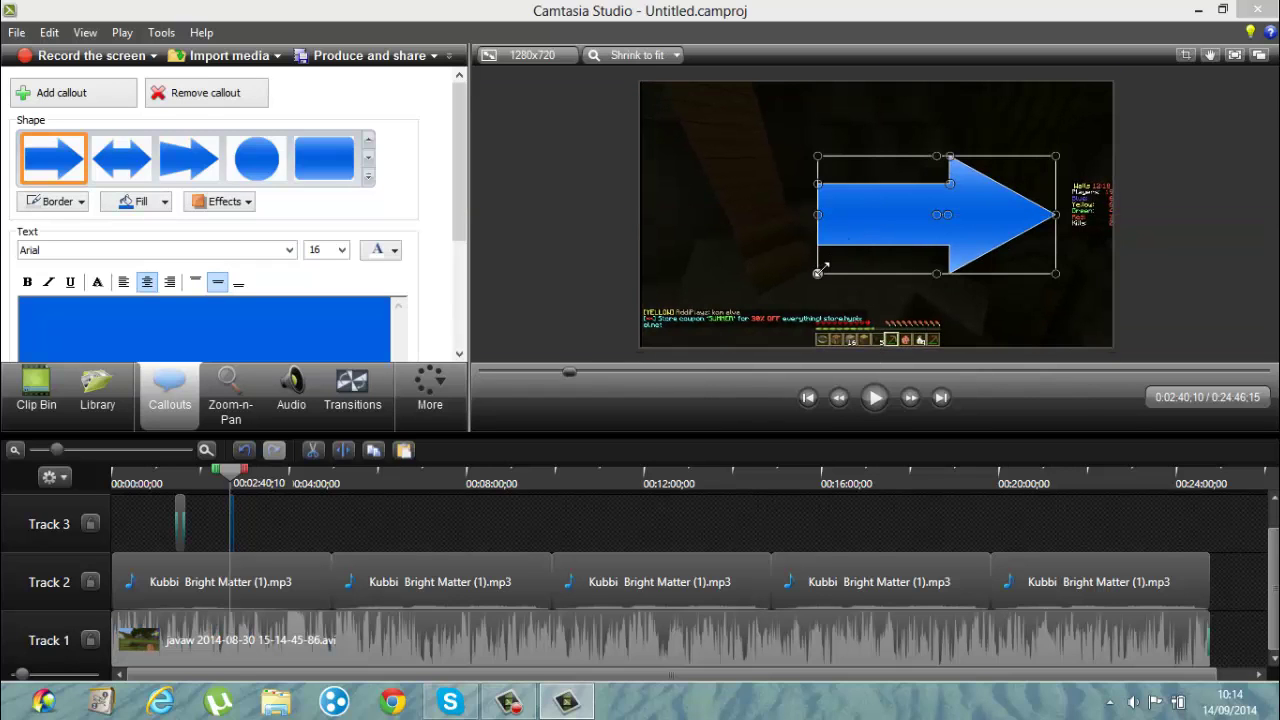
pyautogui.moveTo(818, 272); pyautogui.dragTo(677, 249)
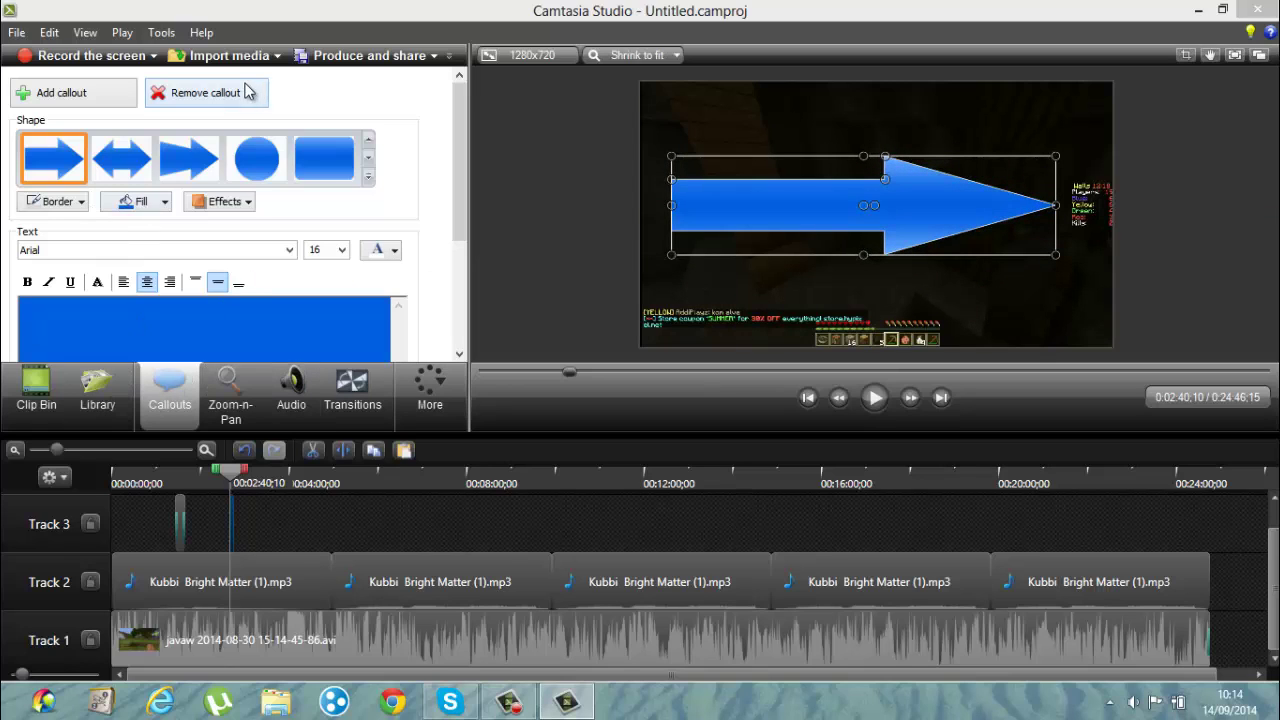
pyautogui.click(207, 93)
# Browse the Library's music and theme folders, and preview Callout - Arrow 1 and Callout - Banner 2 from Theme - Clear Disturbance
pyautogui.click(85, 412)
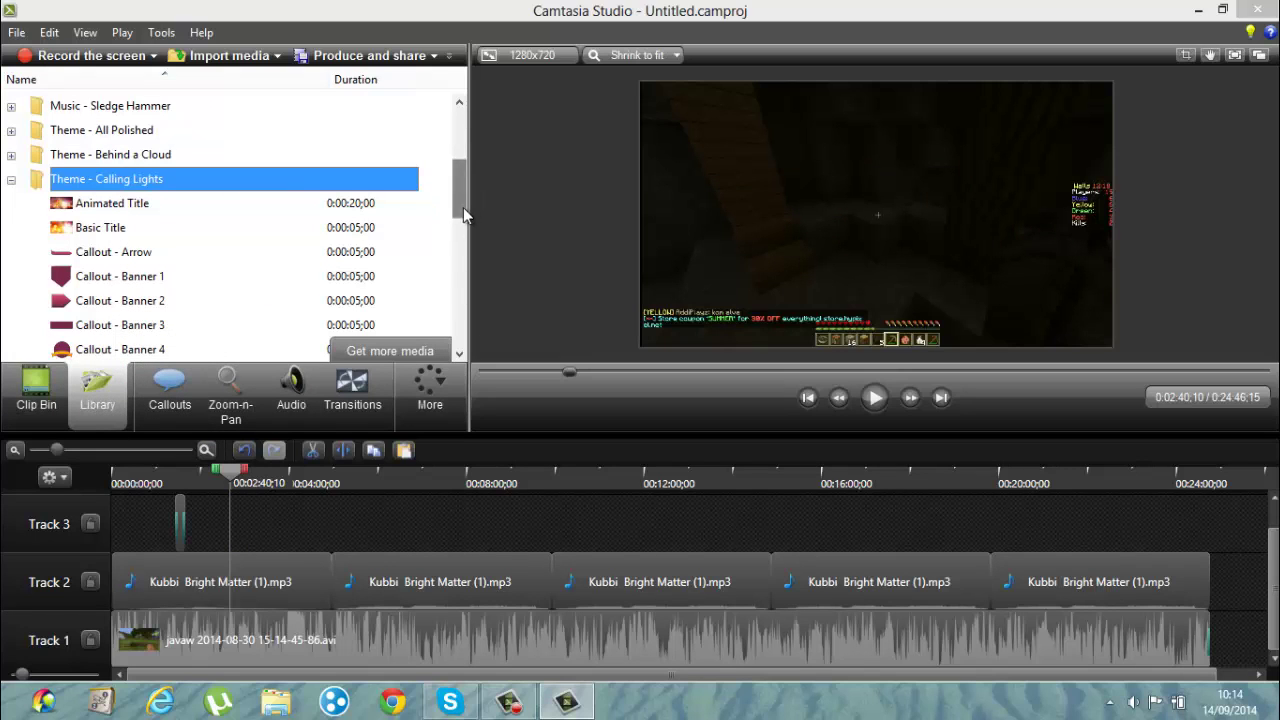
pyautogui.moveTo(463, 212); pyautogui.dragTo(461, 177)
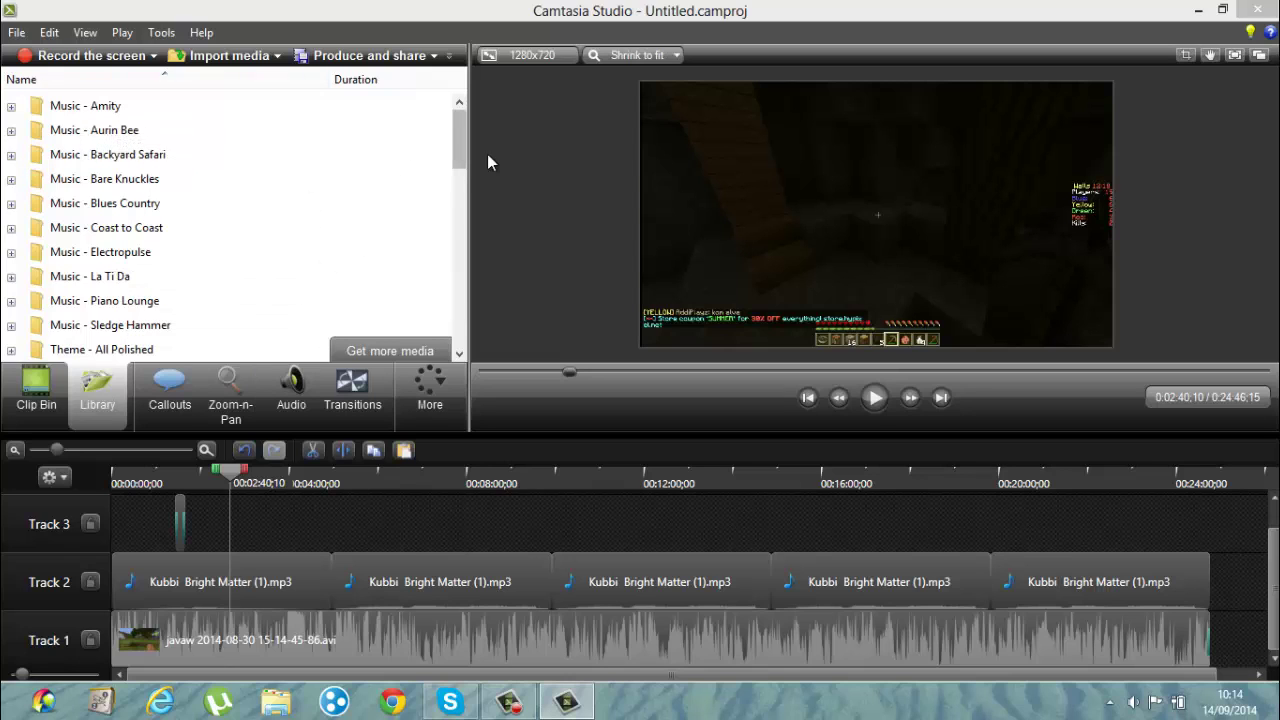
pyautogui.scroll(-4, 464, 170)
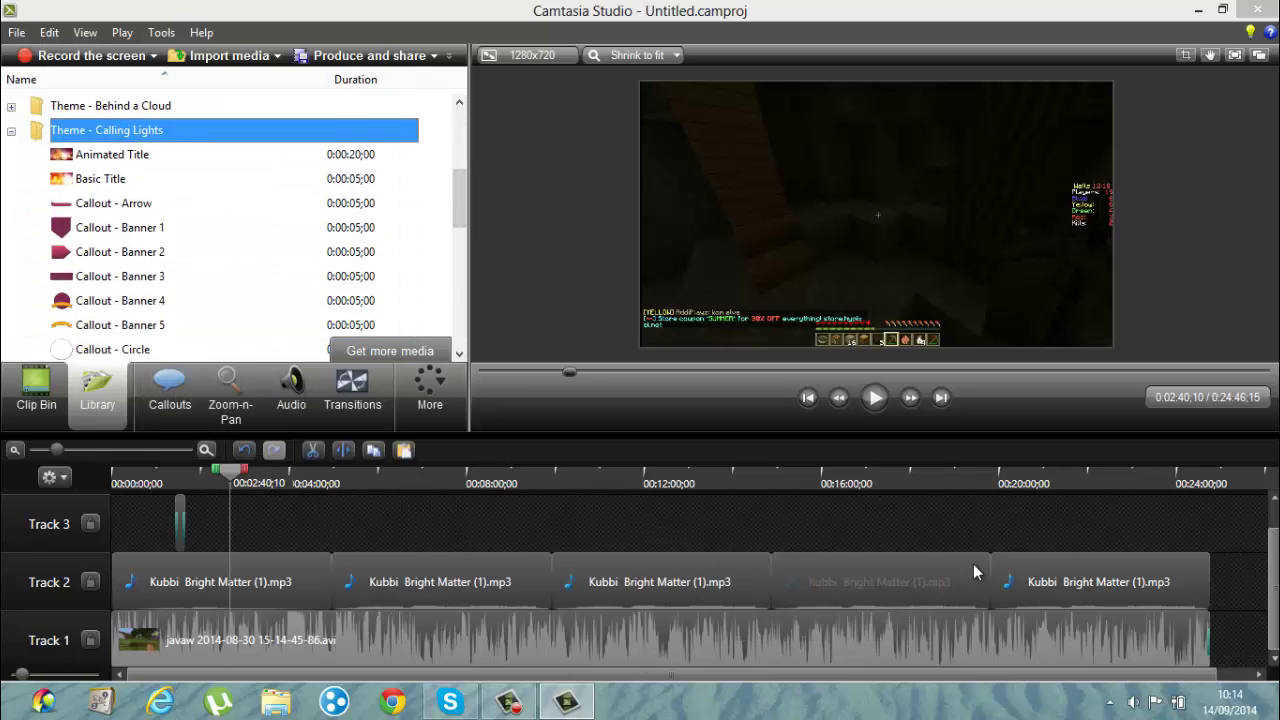
pyautogui.moveTo(464, 213); pyautogui.dragTo(461, 184)
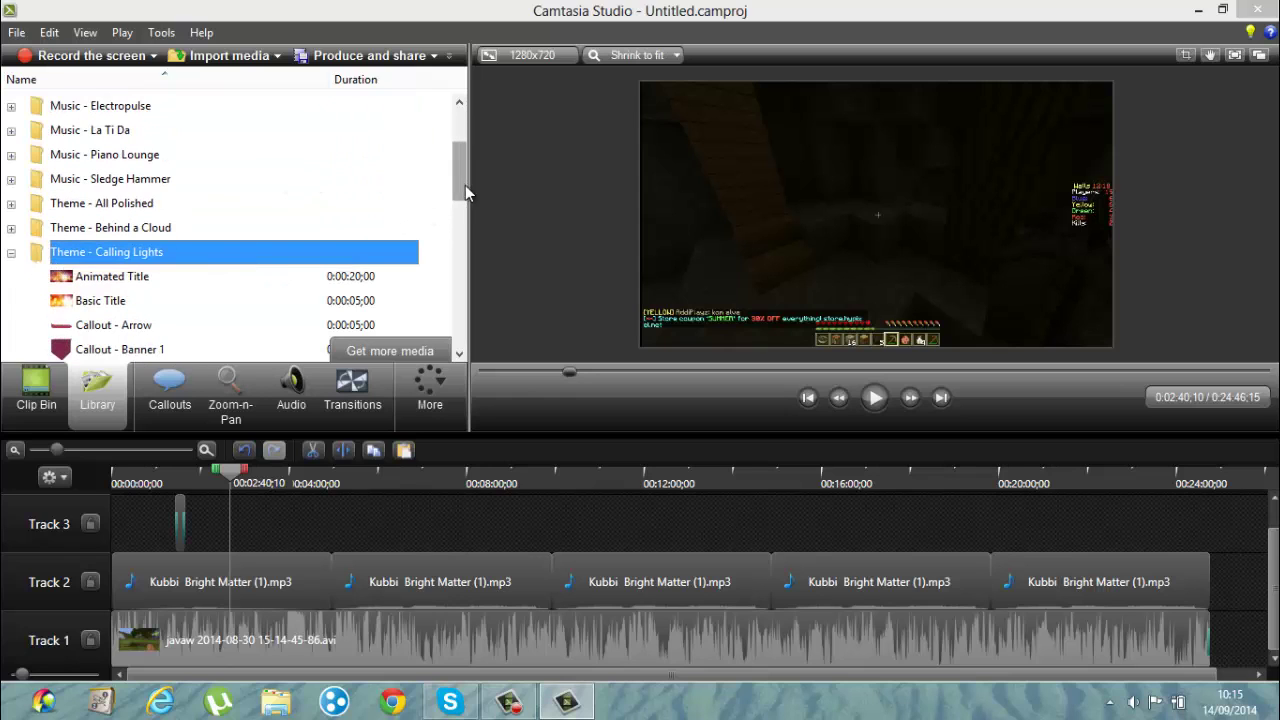
pyautogui.moveTo(465, 185); pyautogui.dragTo(470, 290)
pyautogui.click(140, 307)
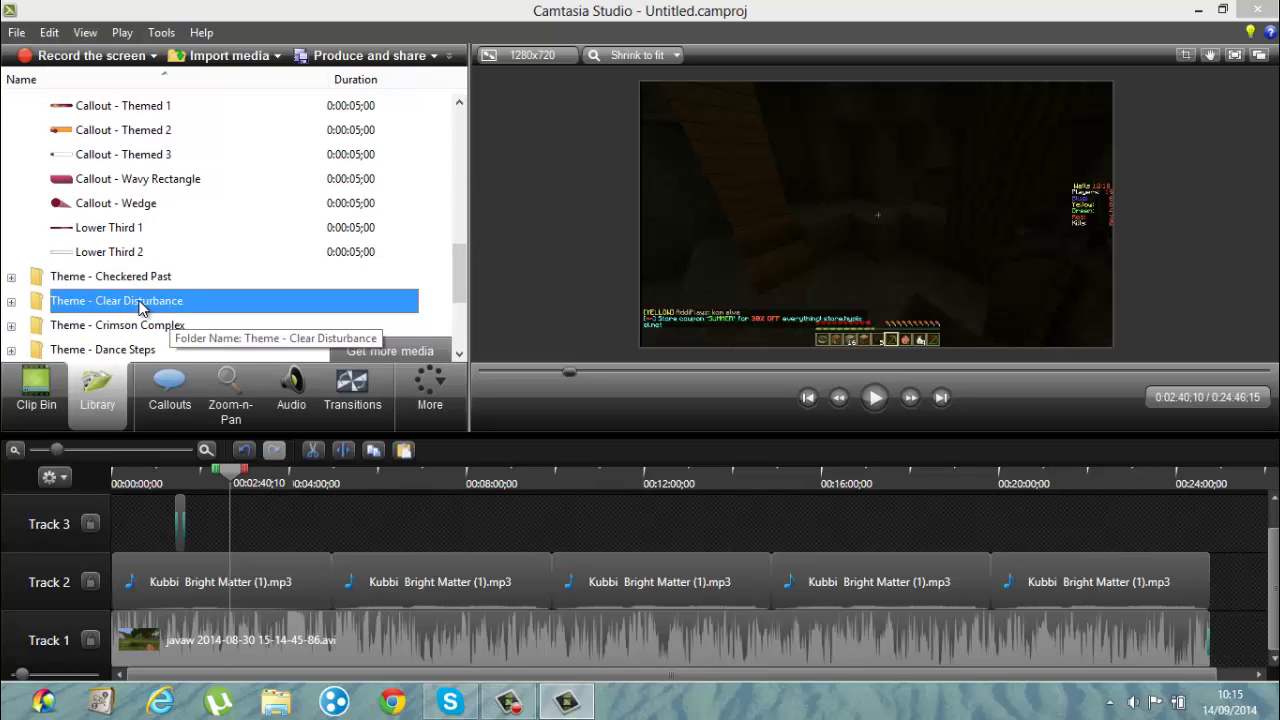
pyautogui.doubleClick(140, 307)
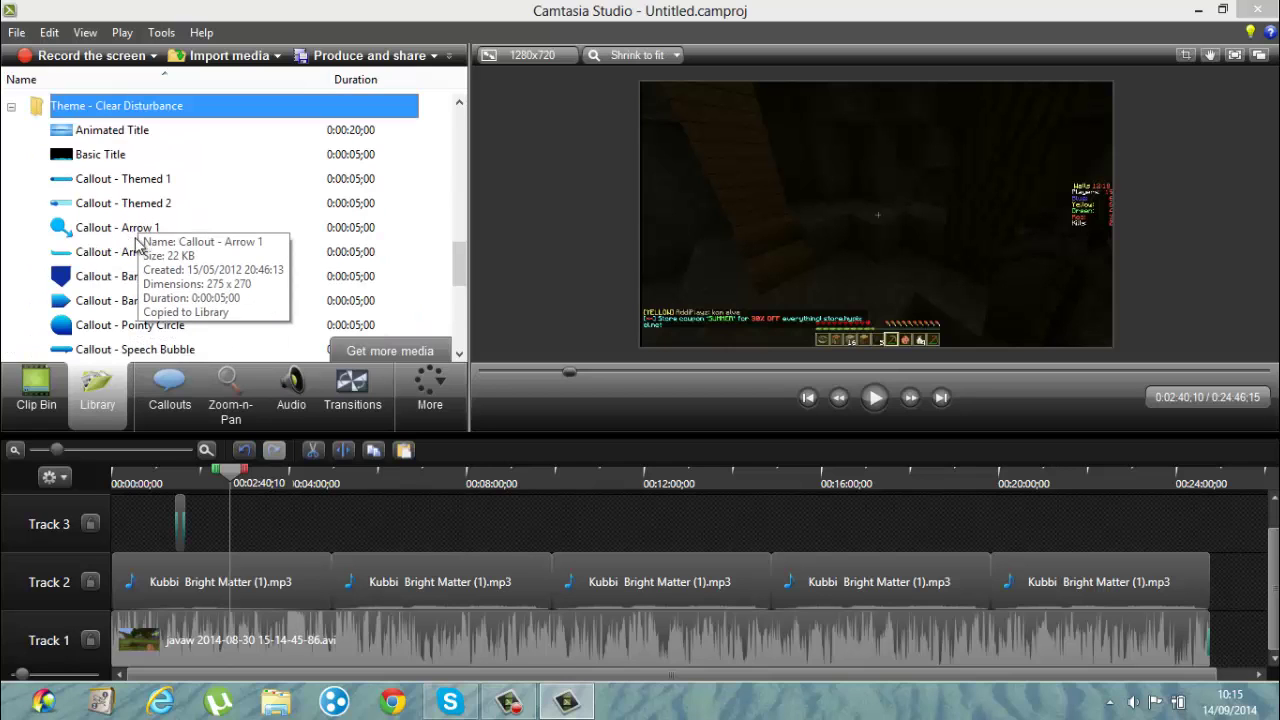
pyautogui.click(133, 238)
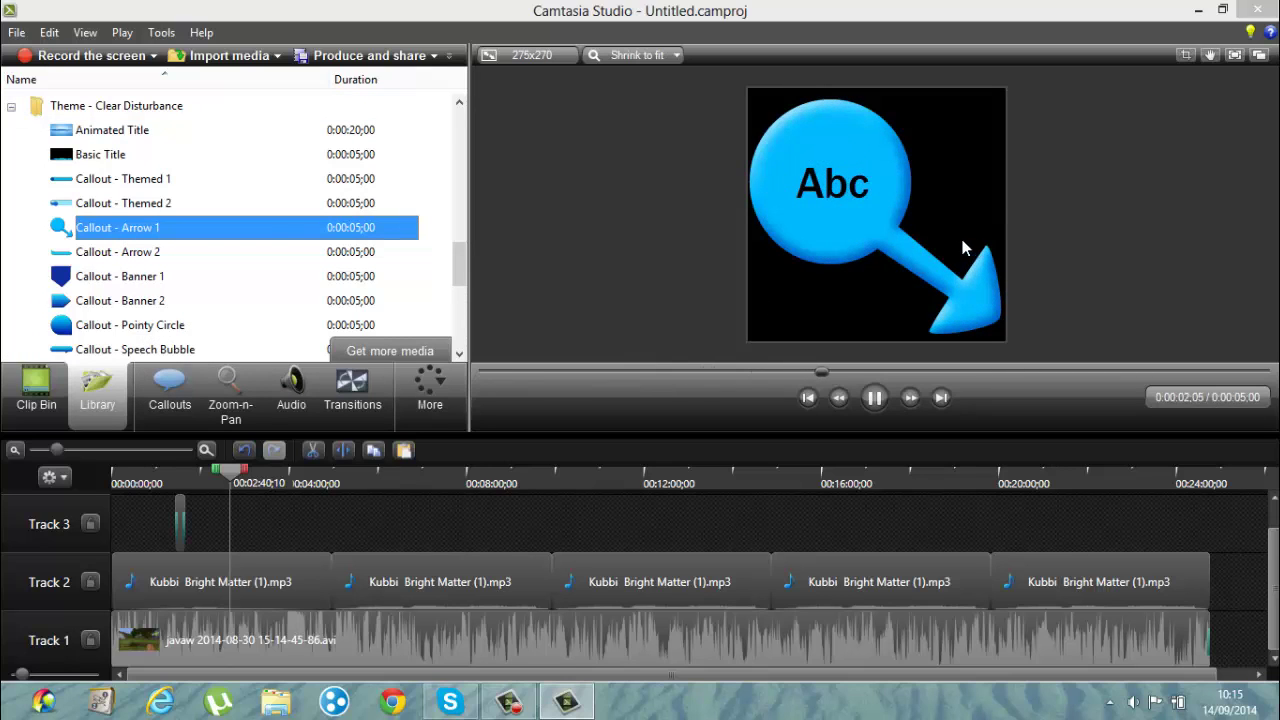
pyautogui.click(183, 302)
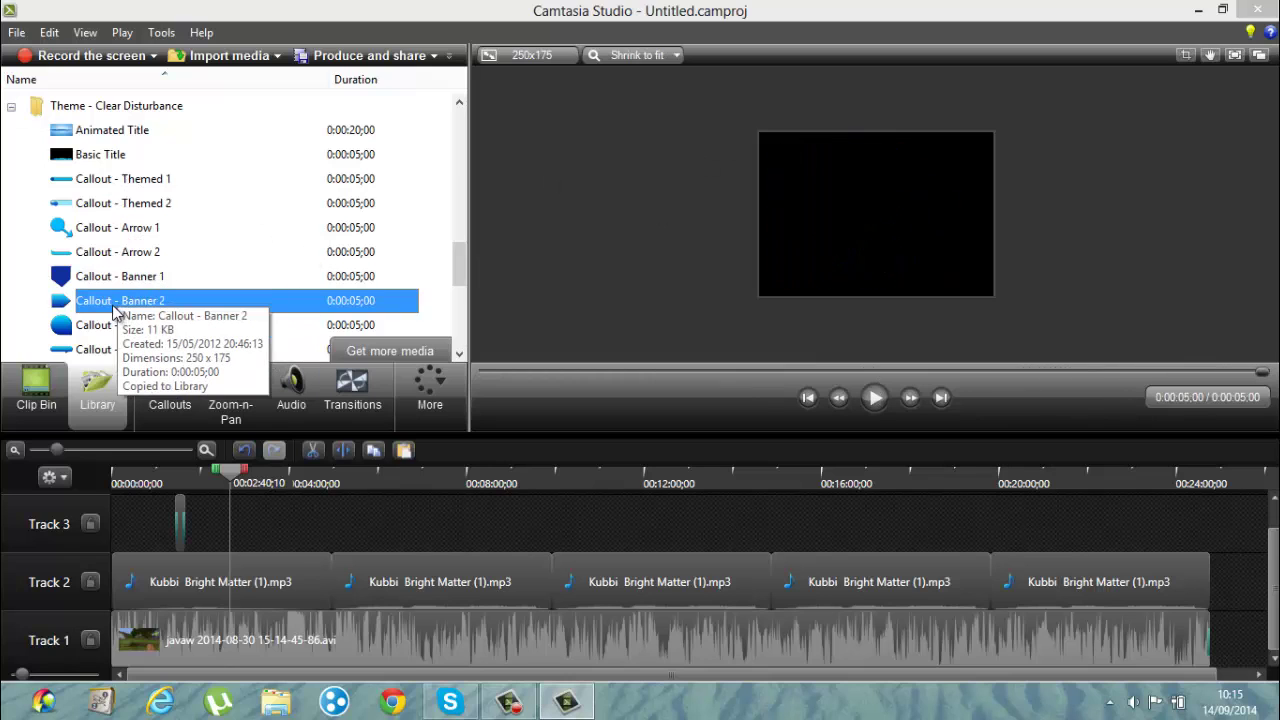
# Place Callout - Banner 2 on Track 3, starting at the playhead position 0:02:40;10
pyautogui.moveTo(113, 310); pyautogui.dragTo(270, 434)
pyautogui.moveTo(265, 528); pyautogui.dragTo(257, 530)
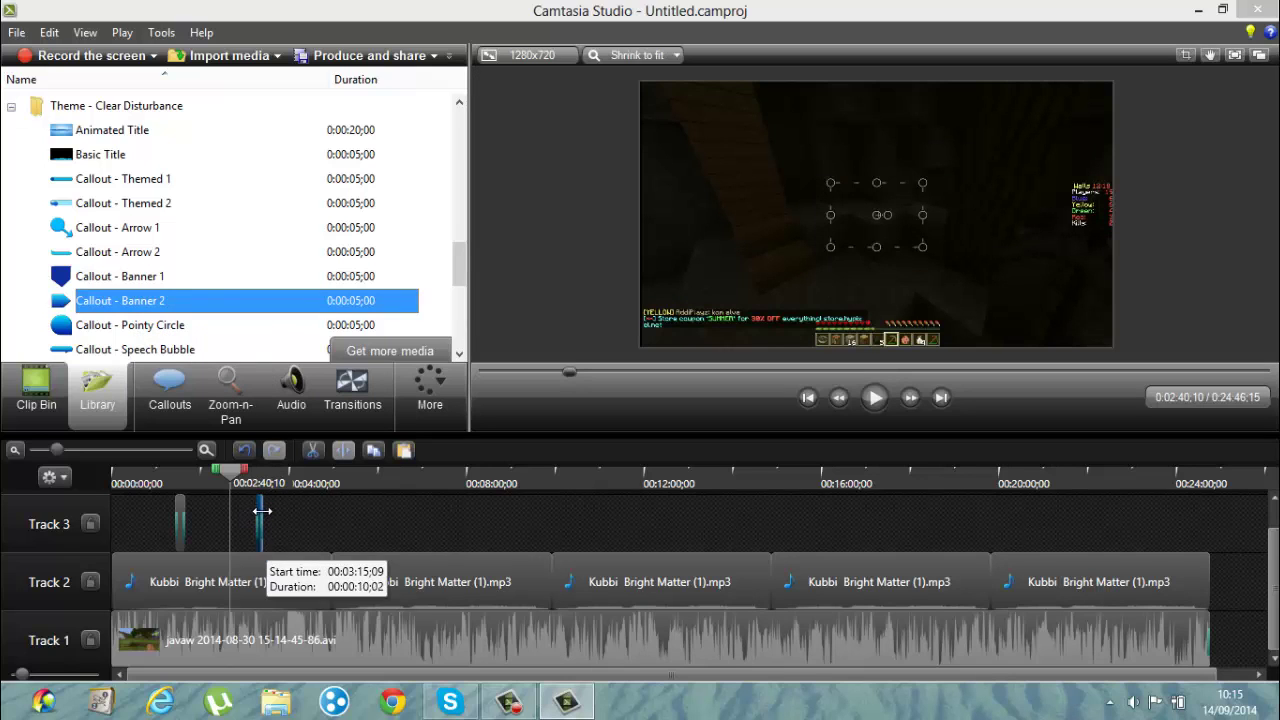
pyautogui.click(260, 517)
pyautogui.moveTo(260, 517); pyautogui.dragTo(236, 517)
# Enlarge the Banner 2 callout over the centre of the video frame, extending it toward the lower left and upper right
pyautogui.moveTo(839, 237)
pyautogui.mouseDown()
pyautogui.moveTo(826, 254)
pyautogui.moveTo(863, 240)
pyautogui.moveTo(842, 245)
pyautogui.mouseUp()
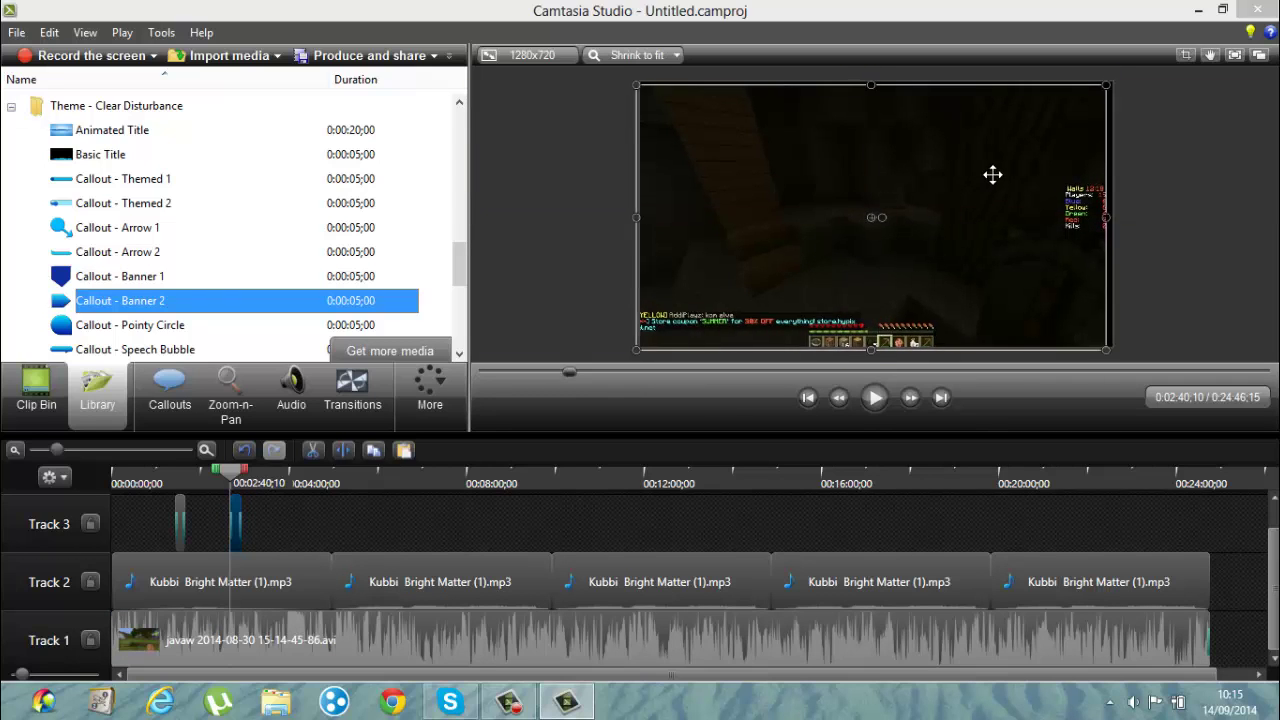
pyautogui.moveTo(991, 174); pyautogui.dragTo(974, 181)
pyautogui.click(856, 236)
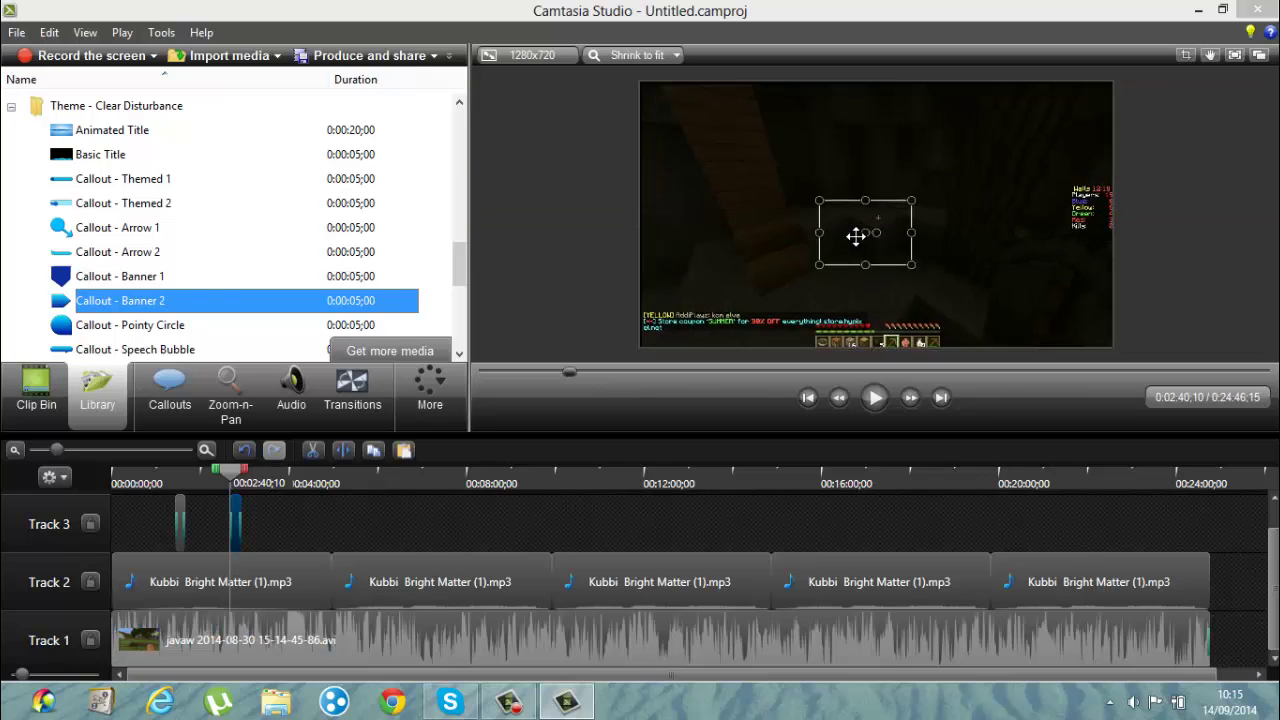
pyautogui.moveTo(818, 263); pyautogui.dragTo(794, 282)
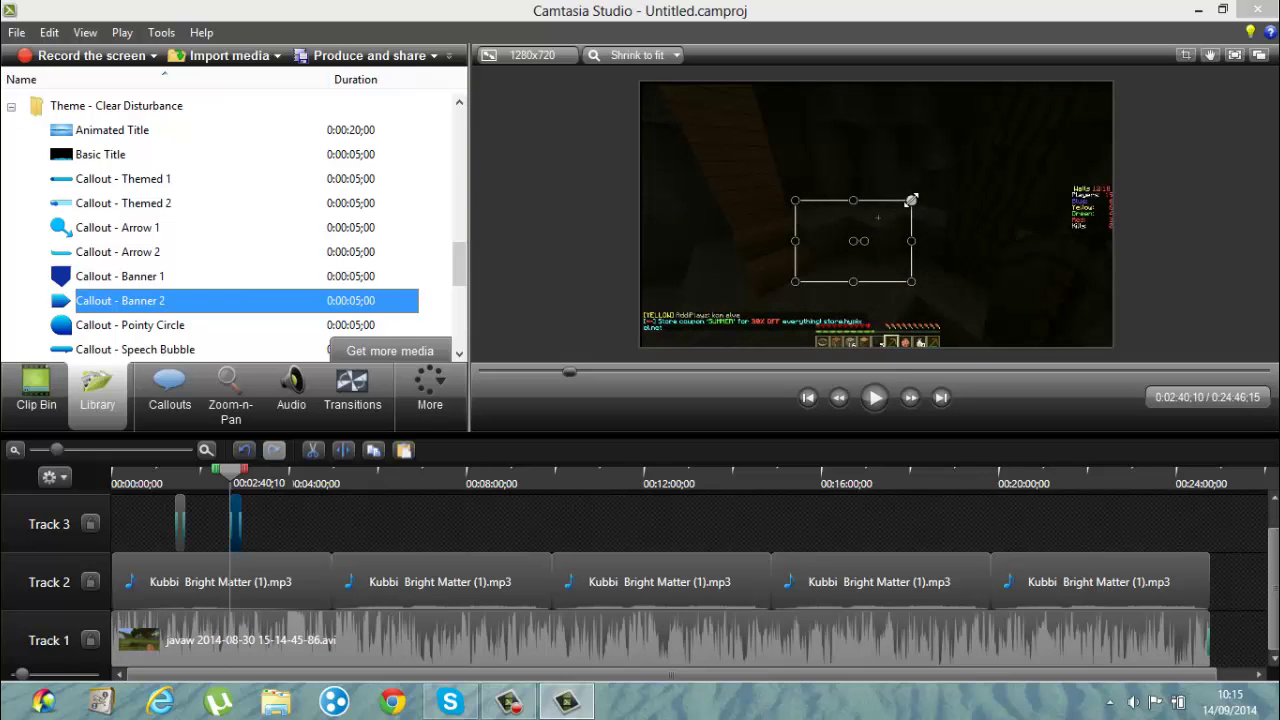
pyautogui.moveTo(911, 200); pyautogui.dragTo(993, 143)
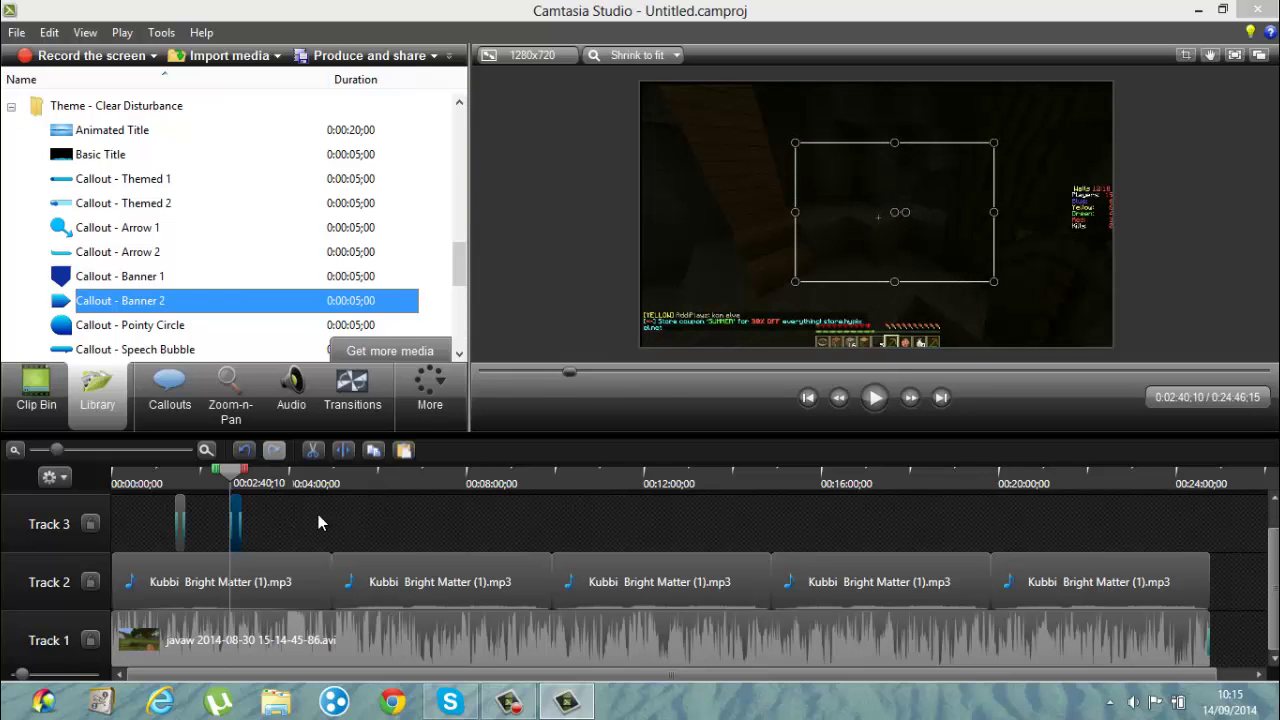
# Preview the Banner 2 callout's appearance in the video, and return the playhead to its start at 0:02:40;10
pyautogui.scroll(1, 1275, 571)
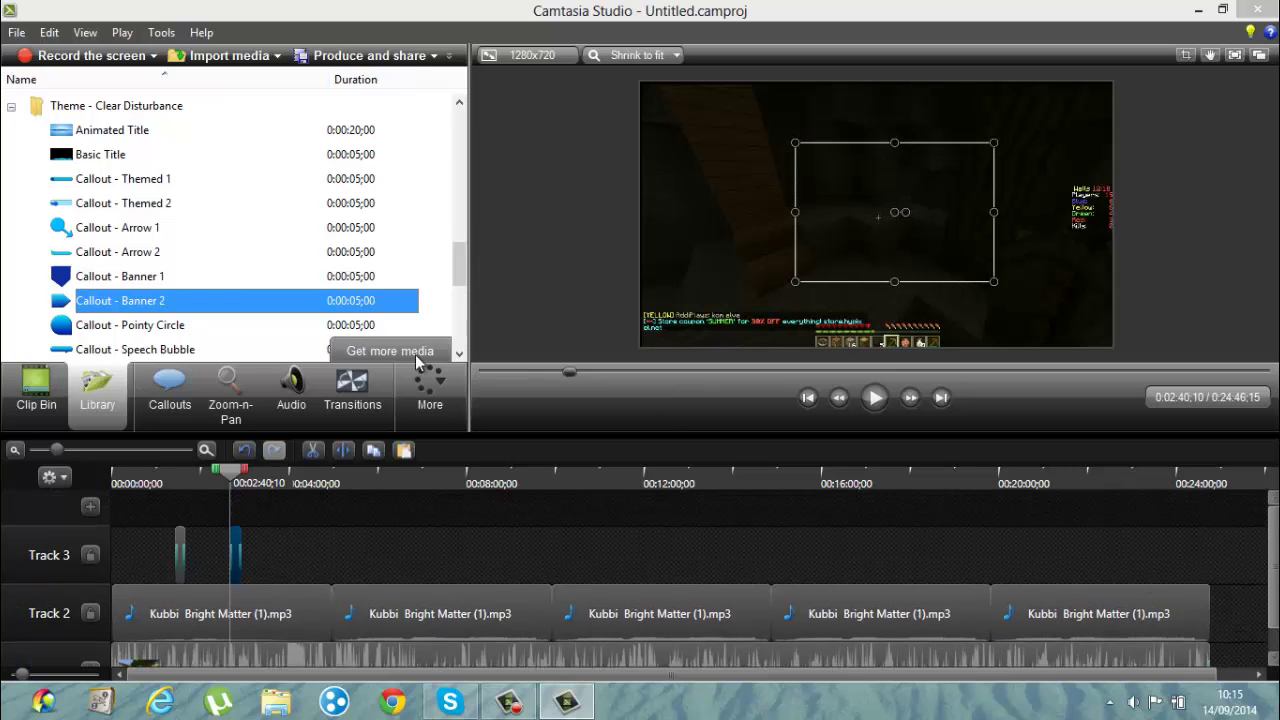
pyautogui.click(875, 397)
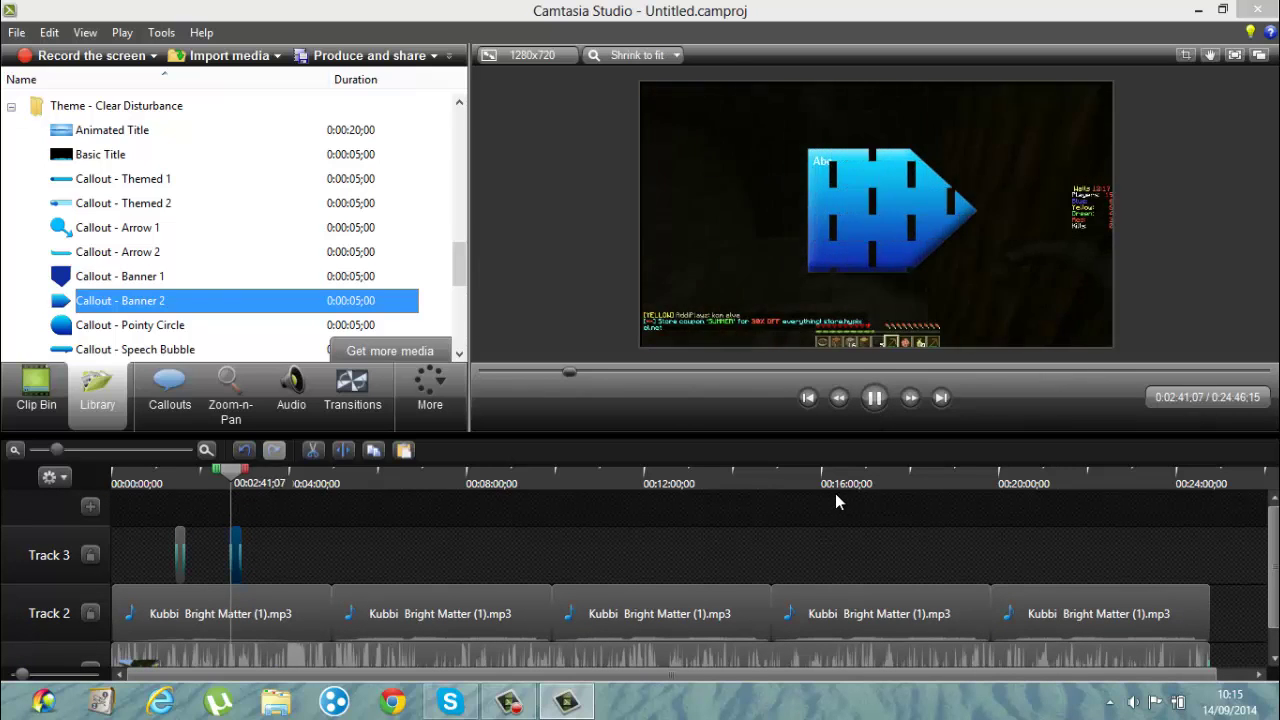
pyautogui.click(875, 398)
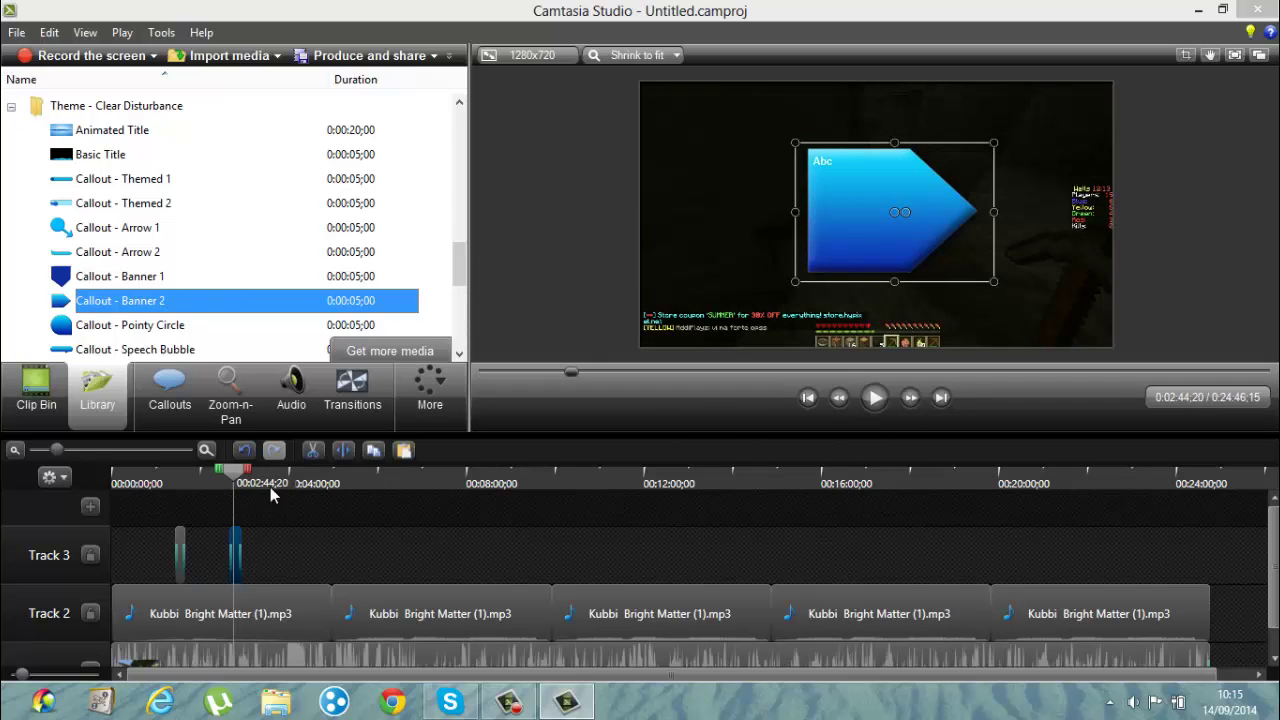
pyautogui.moveTo(240, 476); pyautogui.dragTo(216, 476)
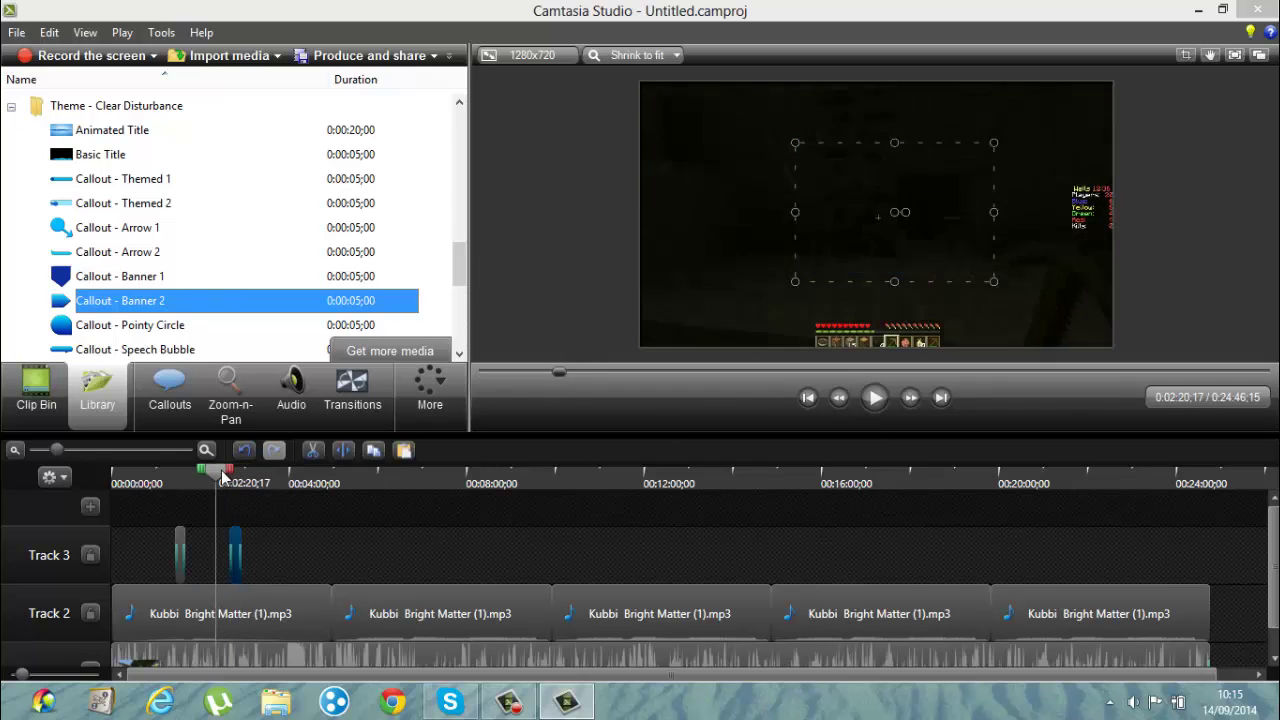
pyautogui.click(231, 548)
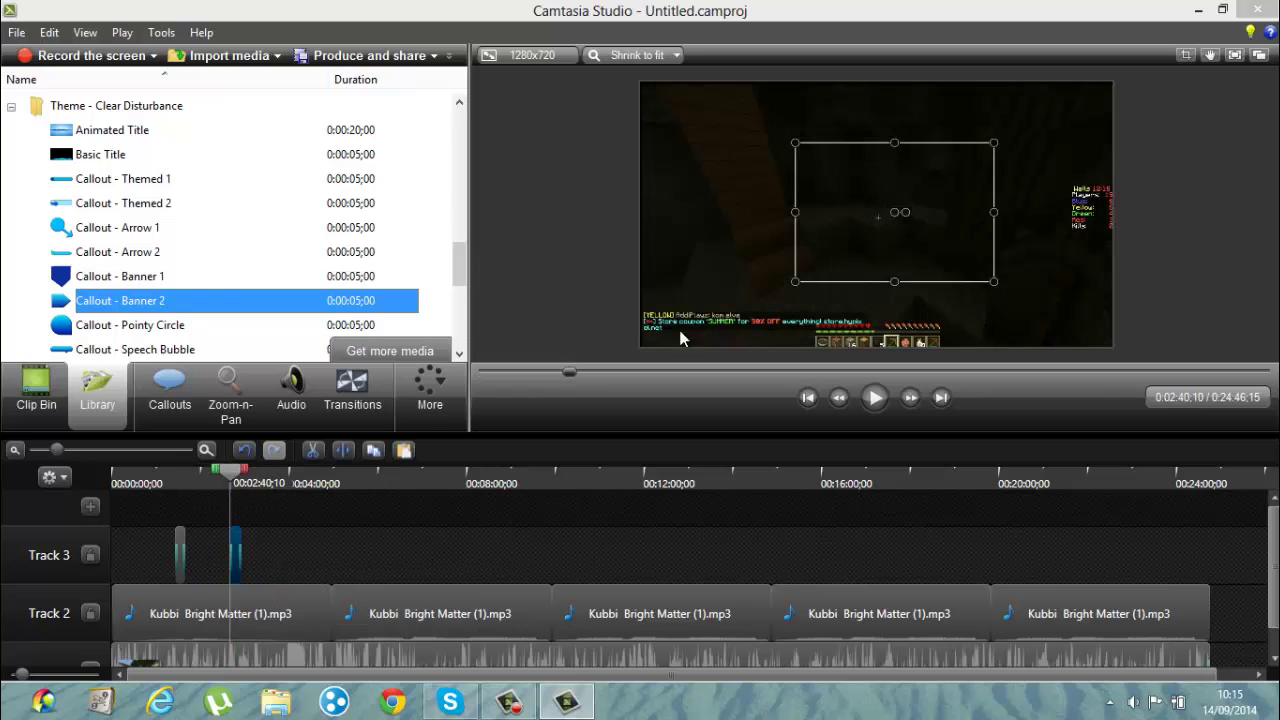
# Play to 0:02:41;17 and enlarge the Banner 2 callout further at its lower-left and upper-right corners
pyautogui.click(874, 397)
pyautogui.click(818, 177)
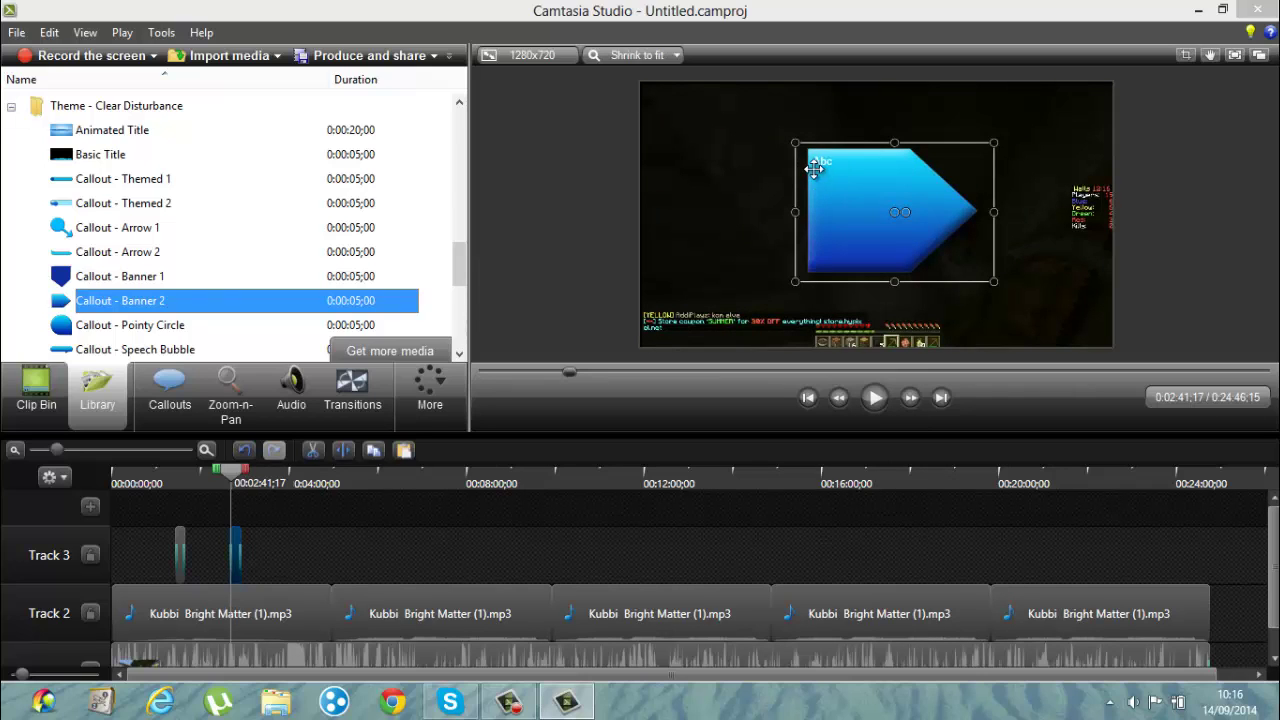
pyautogui.moveTo(795, 282); pyautogui.dragTo(745, 316)
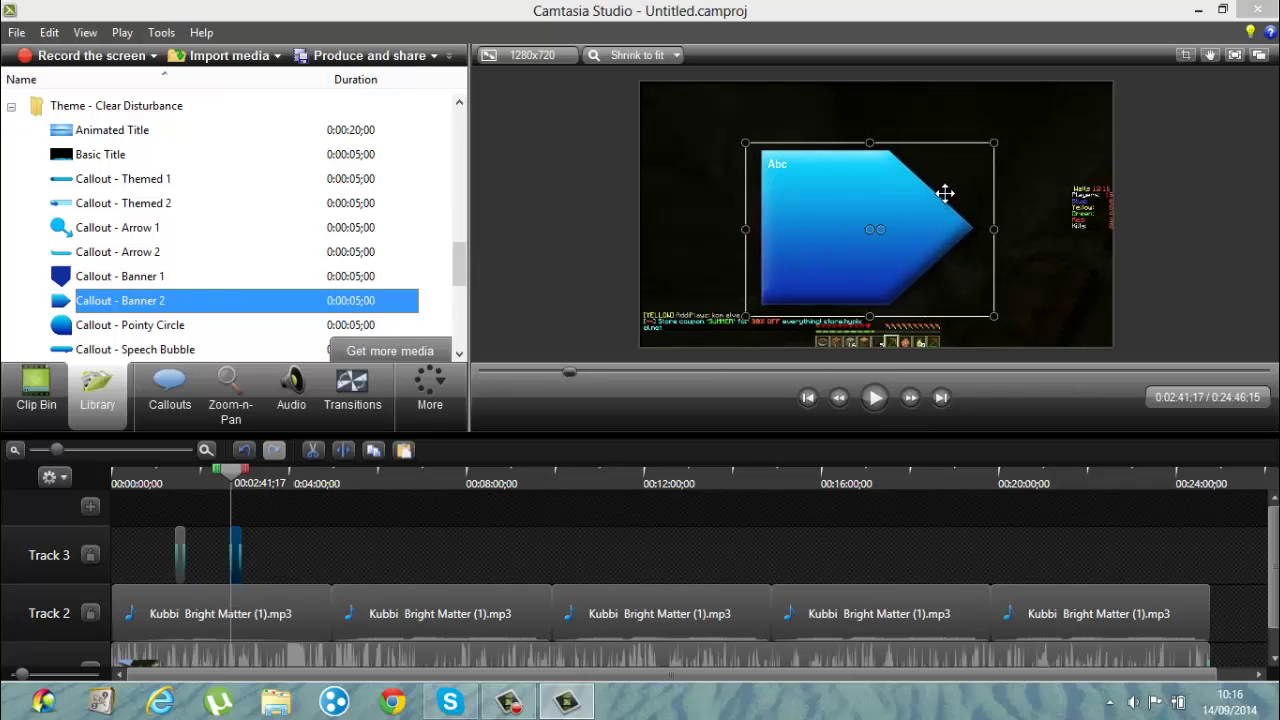
pyautogui.moveTo(995, 143); pyautogui.dragTo(1037, 113)
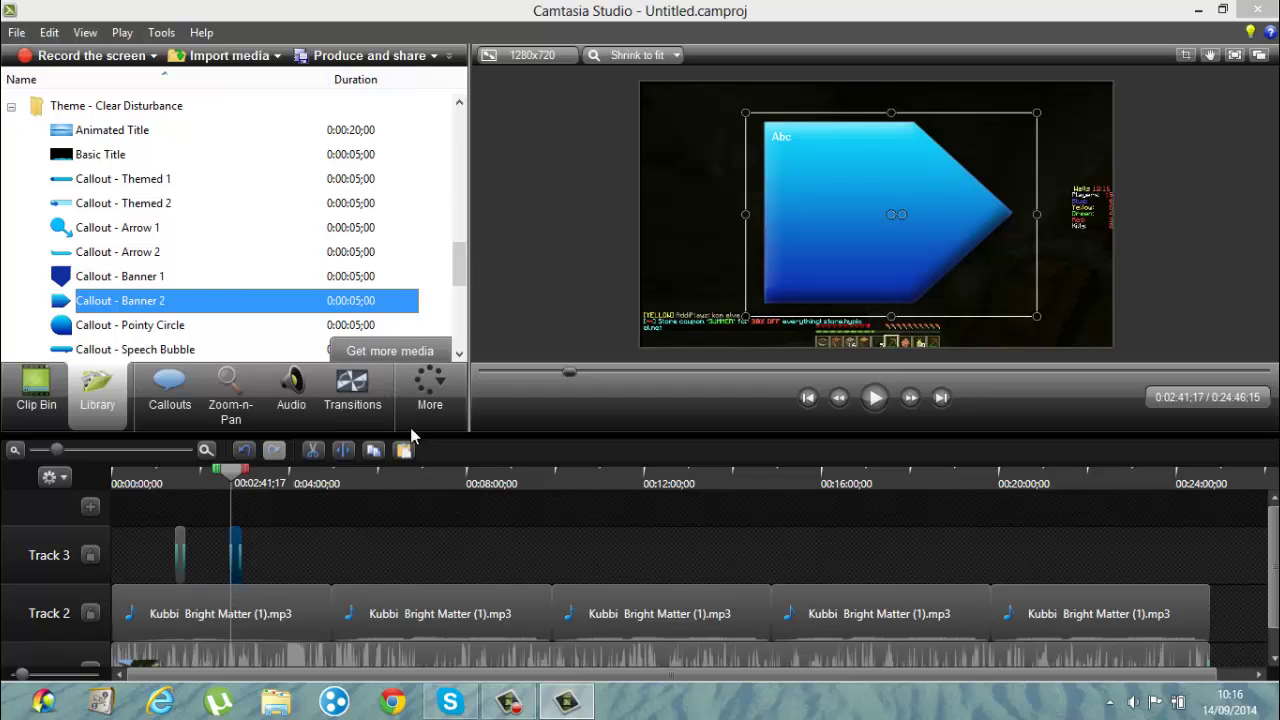
# Replace the Banner 2 callout's placeholder text with the centred text "Tutoriel magueule"
pyautogui.doubleClick(238, 552)
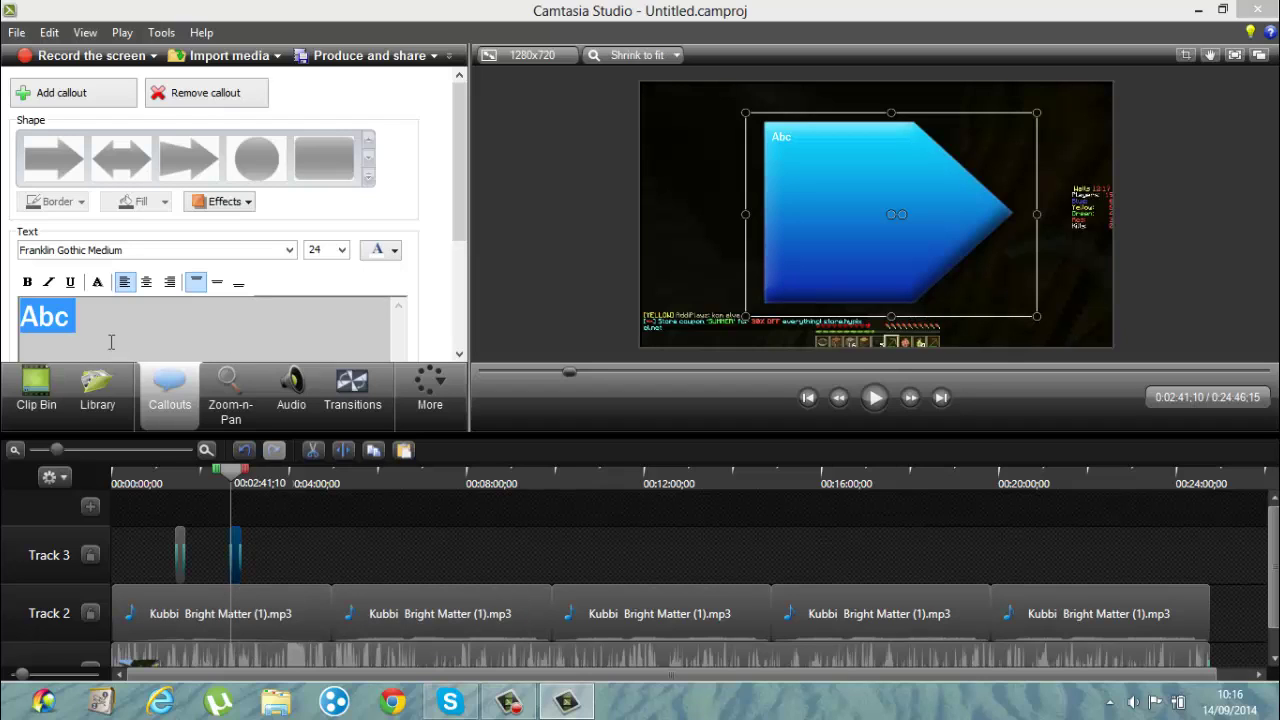
pyautogui.press('BackSpace')
pyautogui.hotkey('ctrl', 'e')
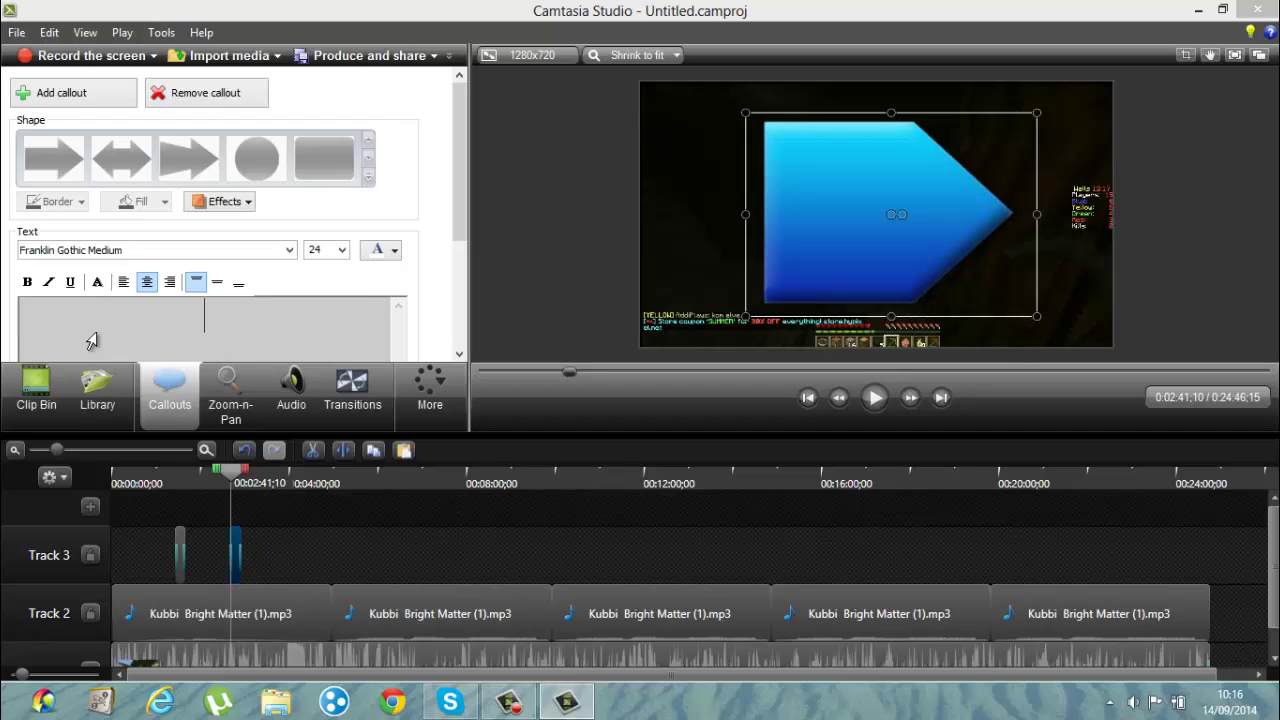
pyautogui.write('Tutori')
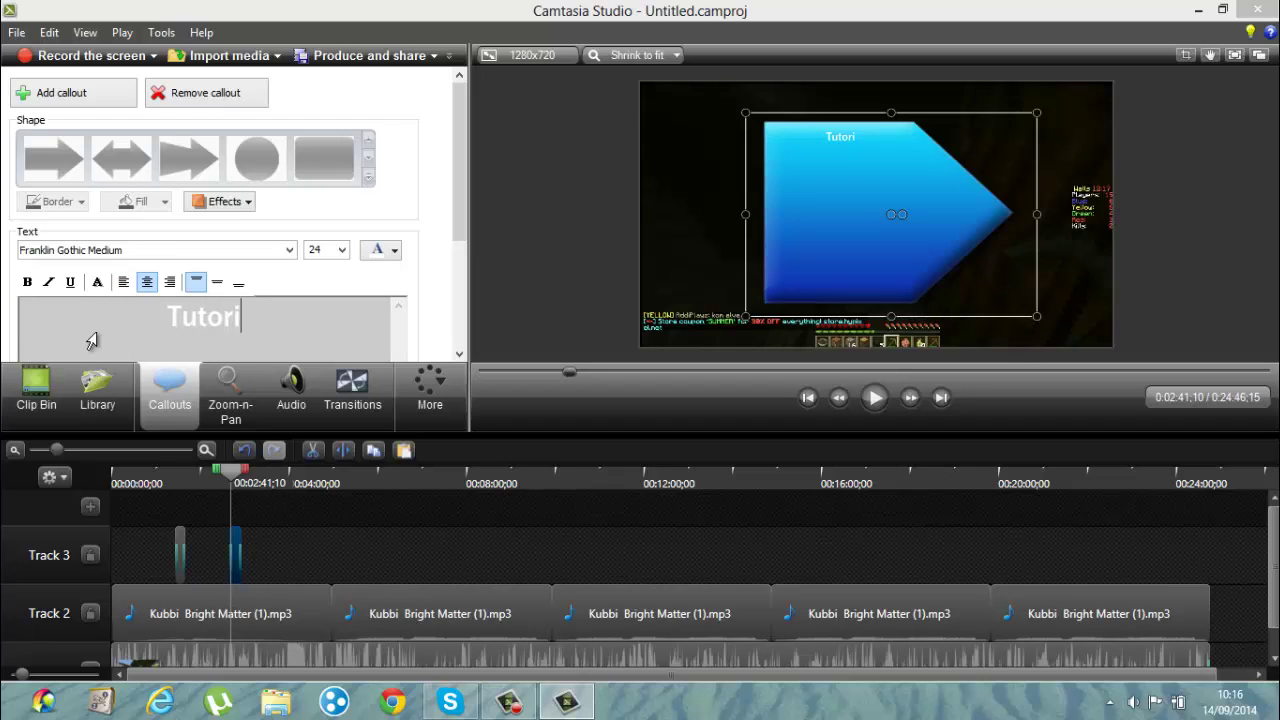
pyautogui.write('el mah')
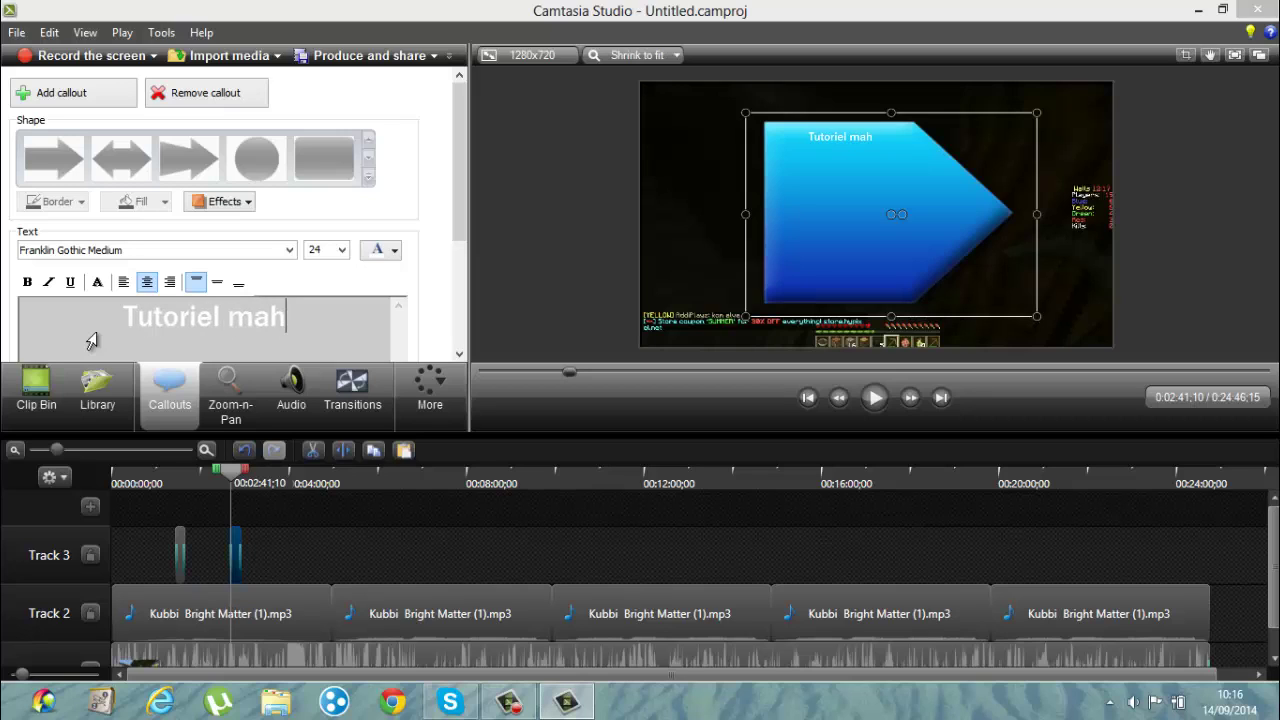
pyautogui.press('BackSpace')
pyautogui.write('gueule')
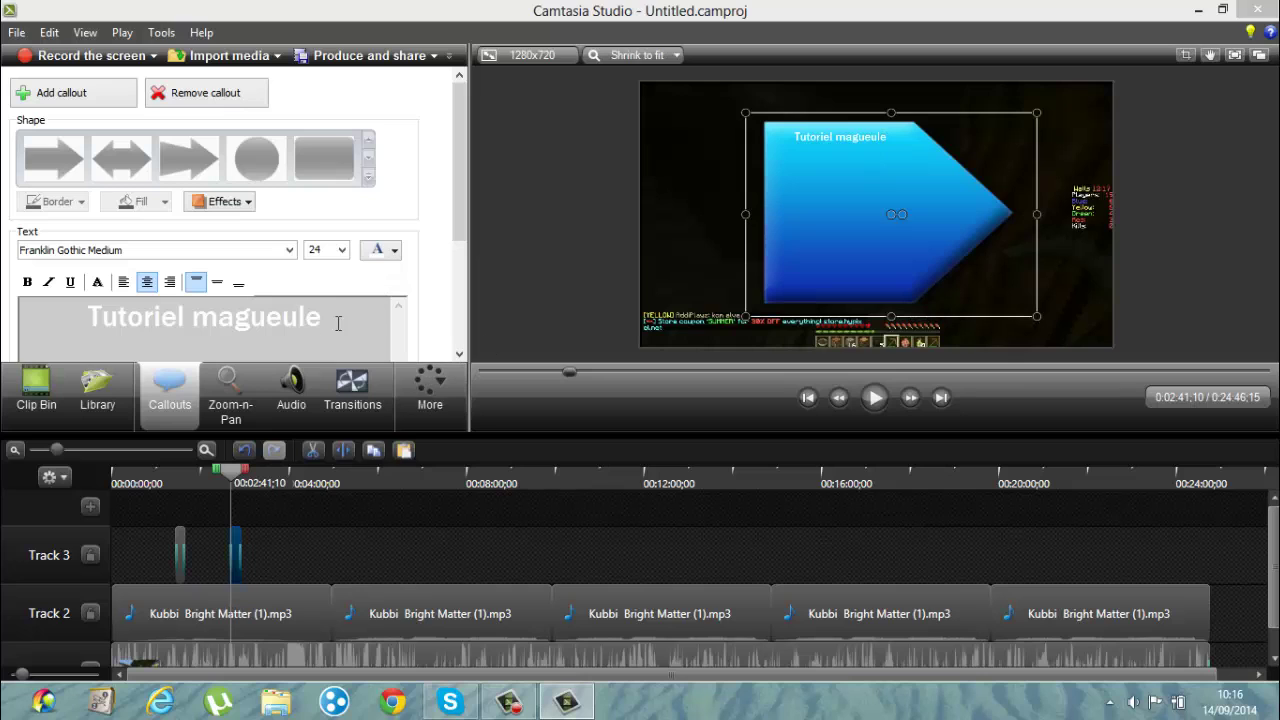
# Format the callout text "Tutoriel magueule" as Garamond, size 72, italic and underlined
pyautogui.moveTo(338, 323); pyautogui.dragTo(94, 329)
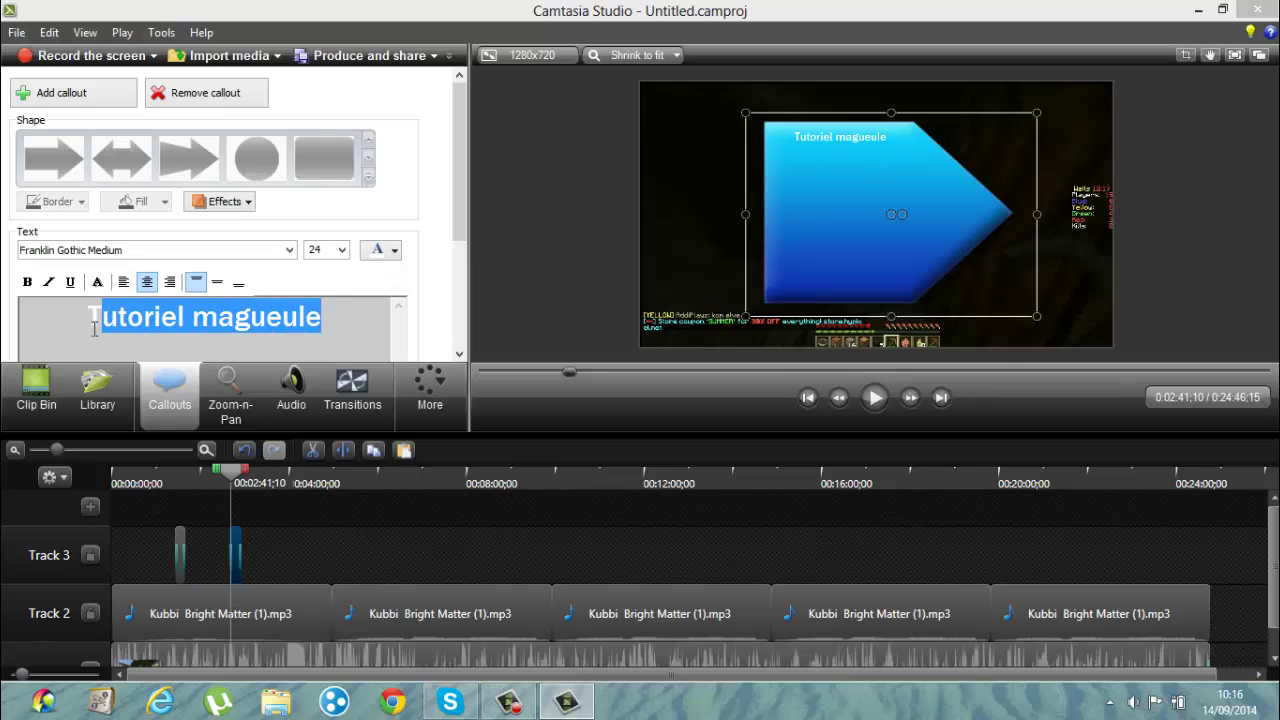
pyautogui.click(341, 253)
pyautogui.click(332, 448)
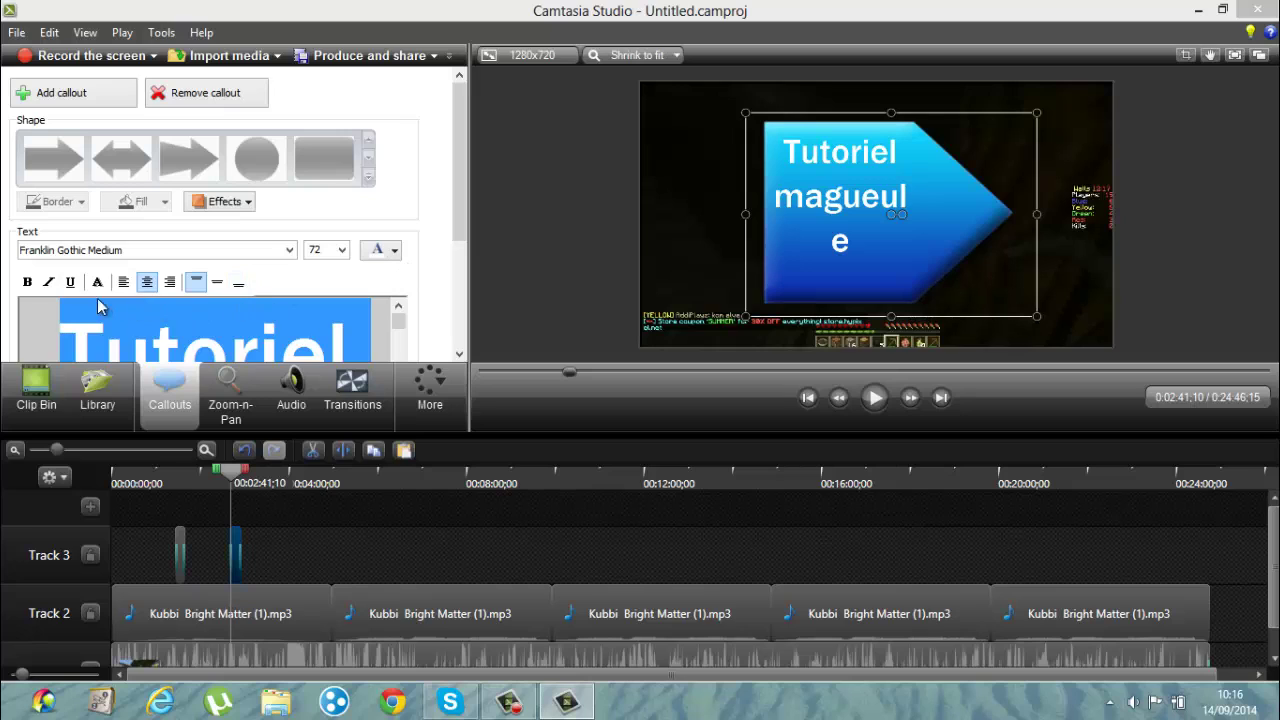
pyautogui.click(49, 283)
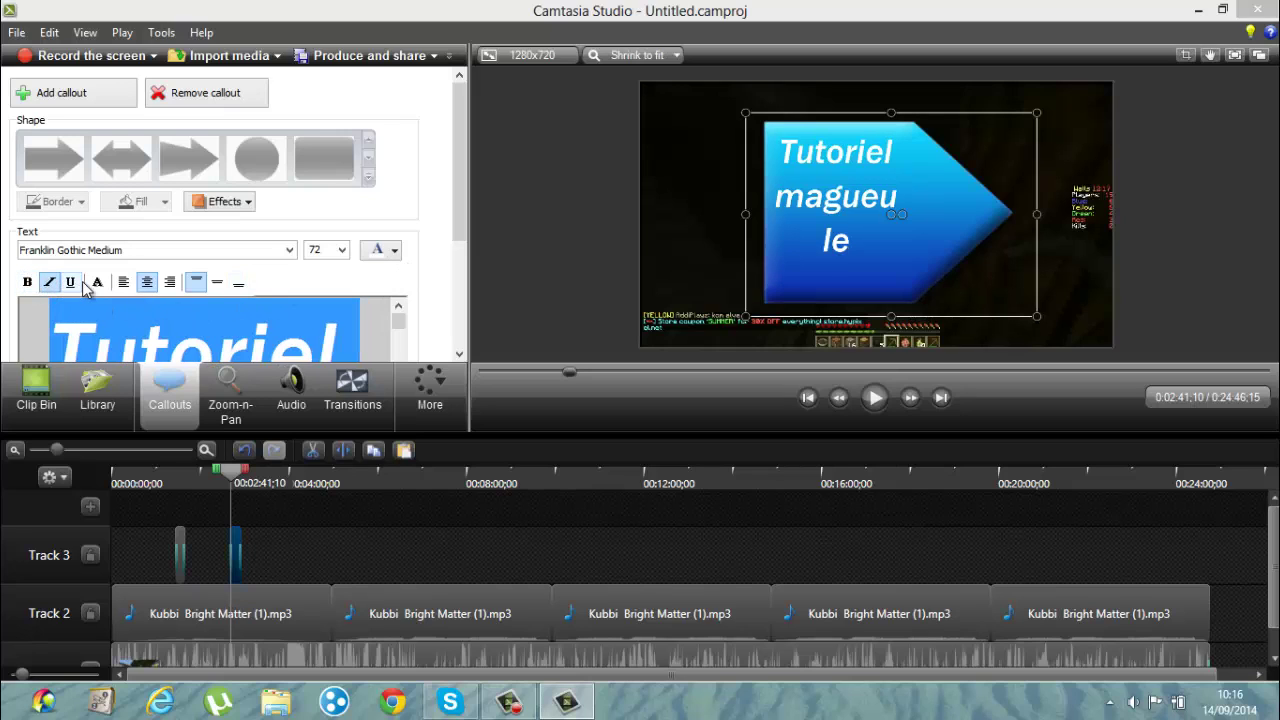
pyautogui.click(78, 284)
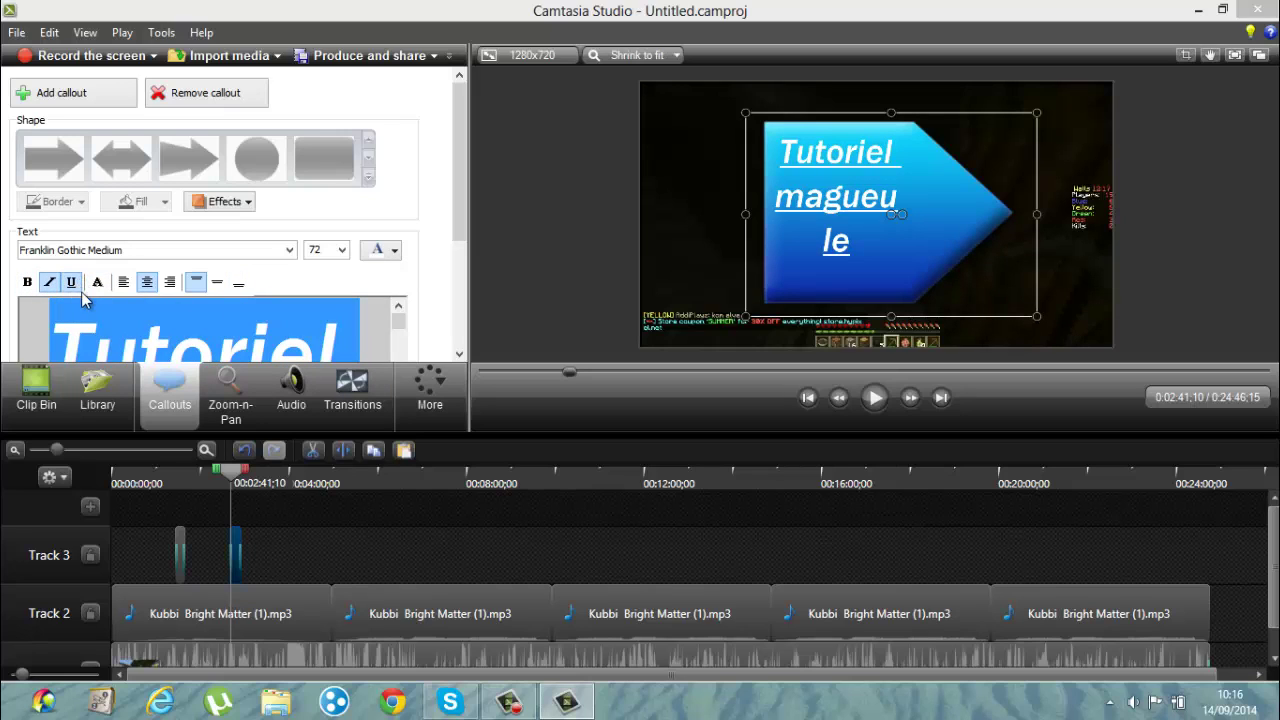
pyautogui.click(289, 250)
pyautogui.click(164, 385)
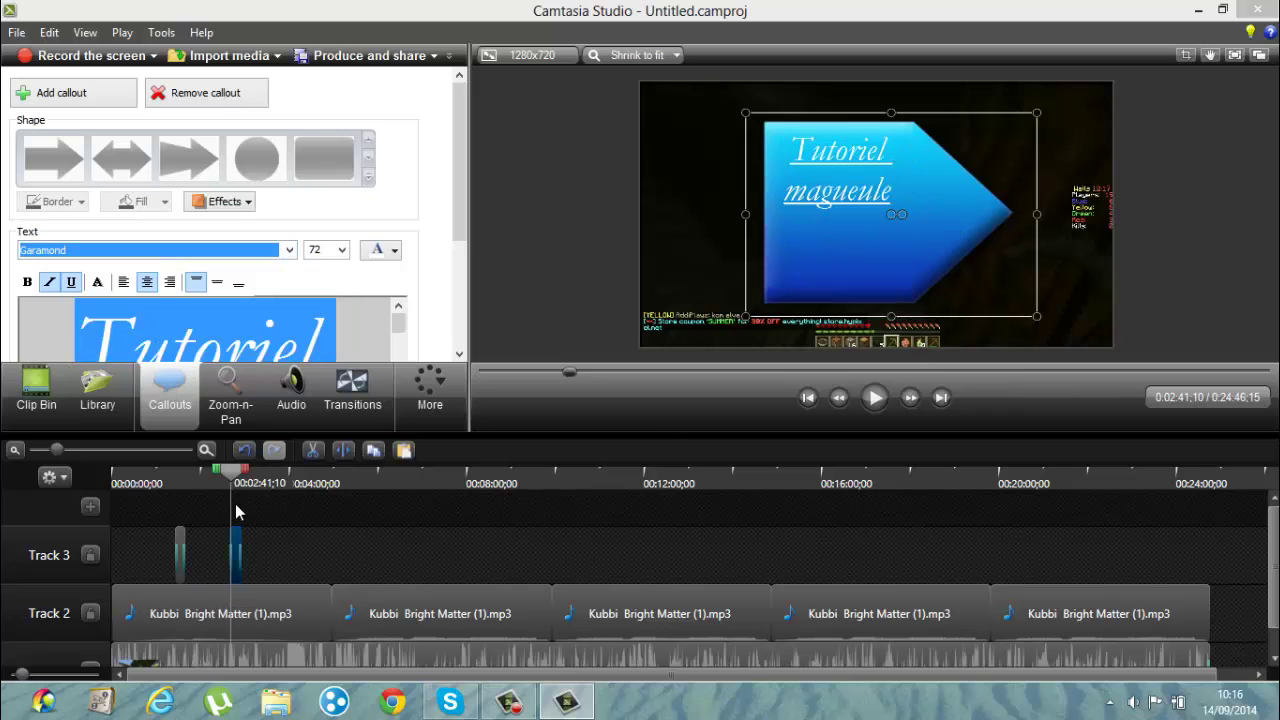
pyautogui.click(538, 448)
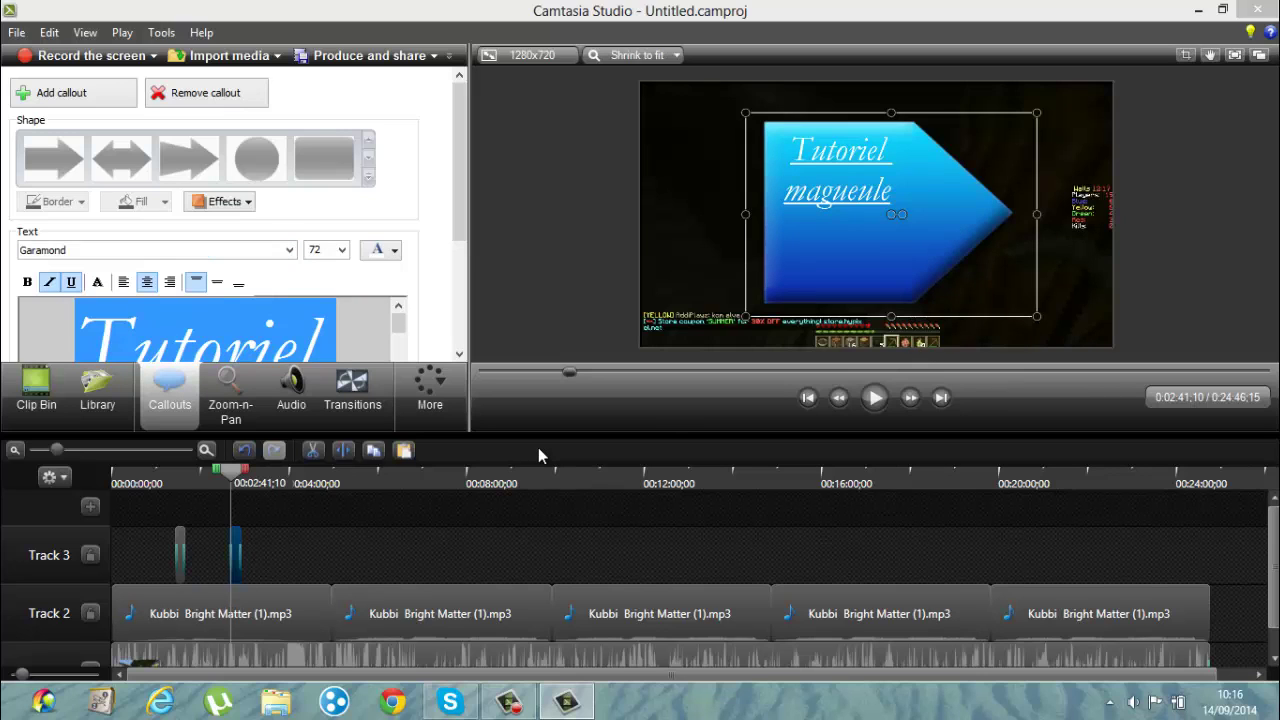
# Browse the Library themes and preview the Animated Title of Theme - Clear Disturbance and of Theme - Calling Lights
pyautogui.click(97, 392)
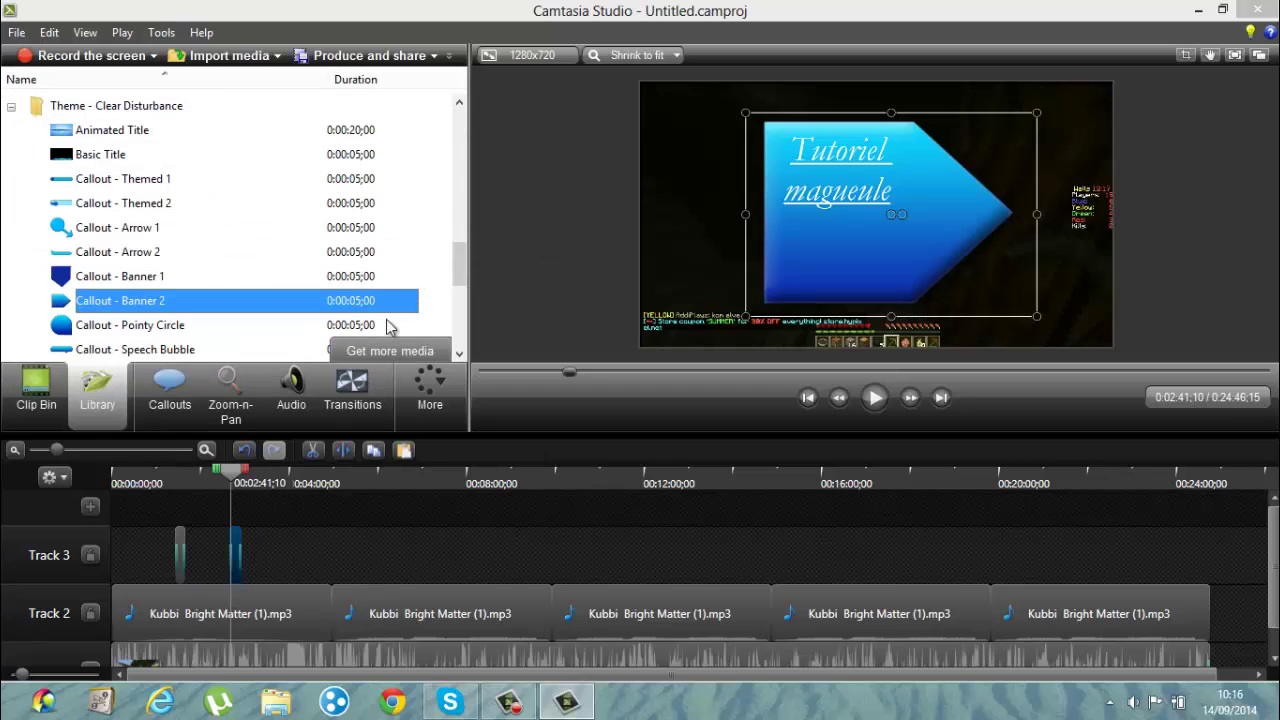
pyautogui.moveTo(459, 262); pyautogui.dragTo(162, 256)
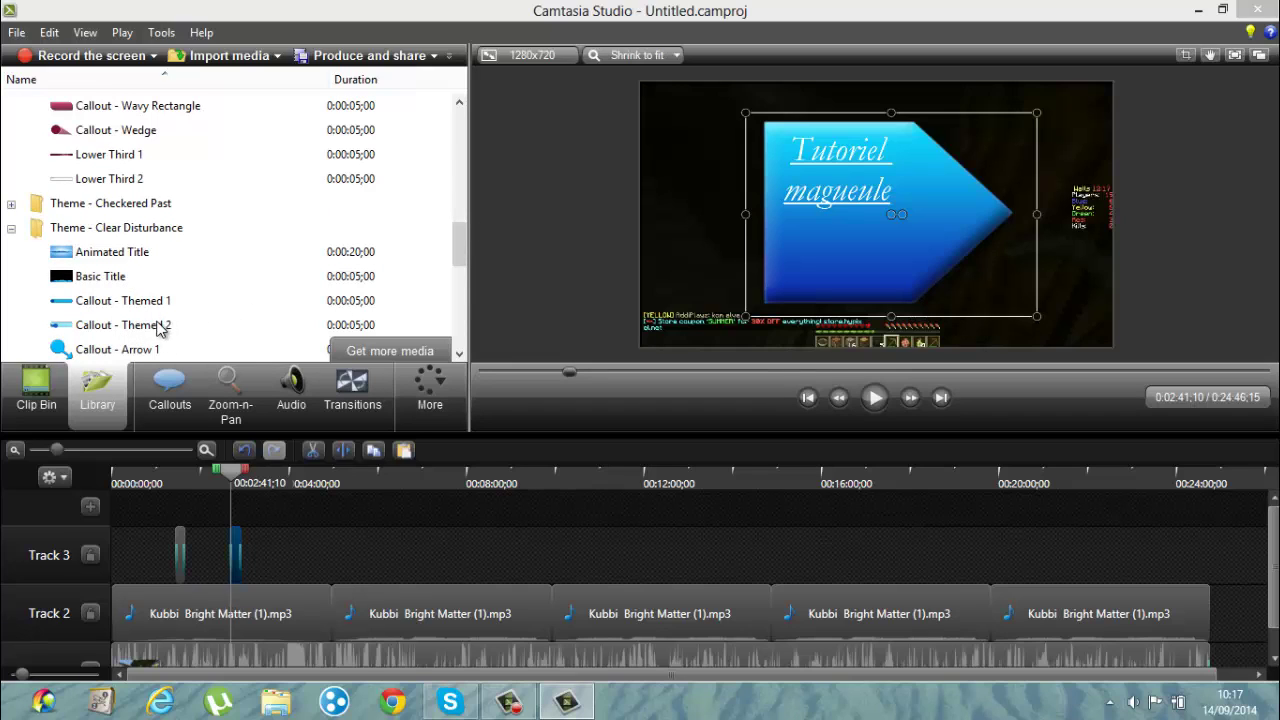
pyautogui.doubleClick(140, 259)
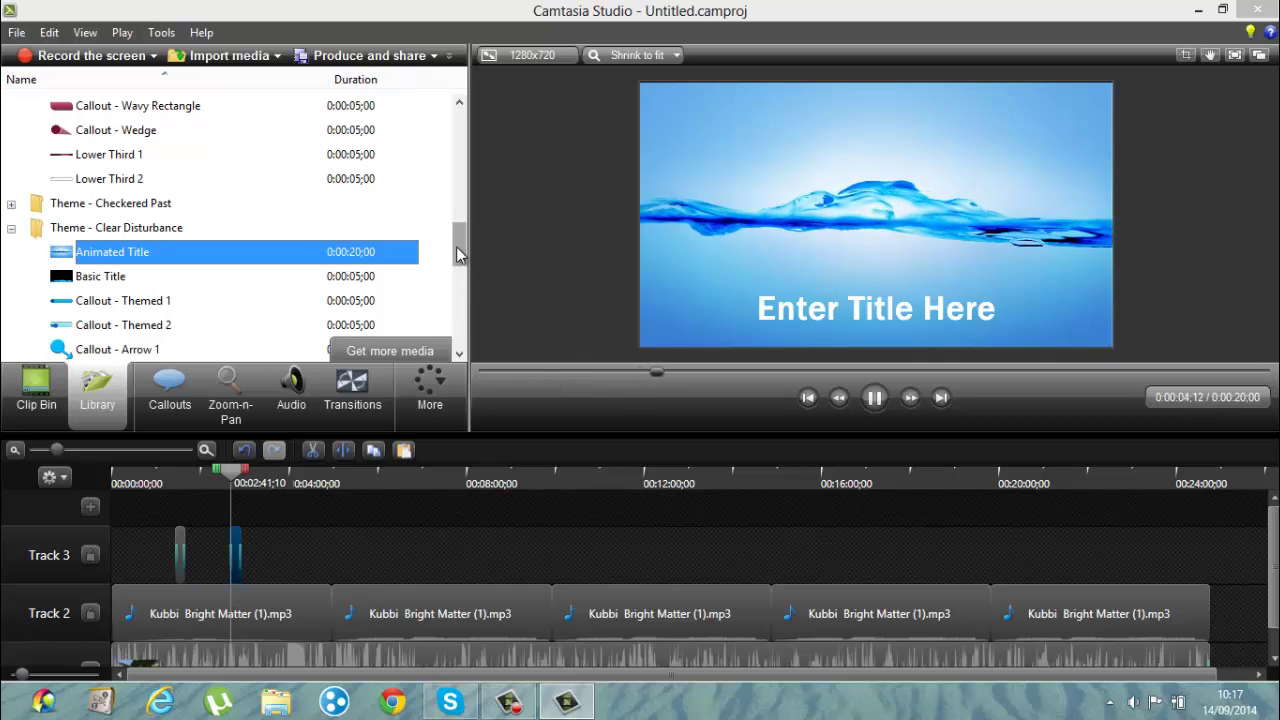
pyautogui.moveTo(458, 246); pyautogui.dragTo(463, 167)
pyautogui.doubleClick(157, 205)
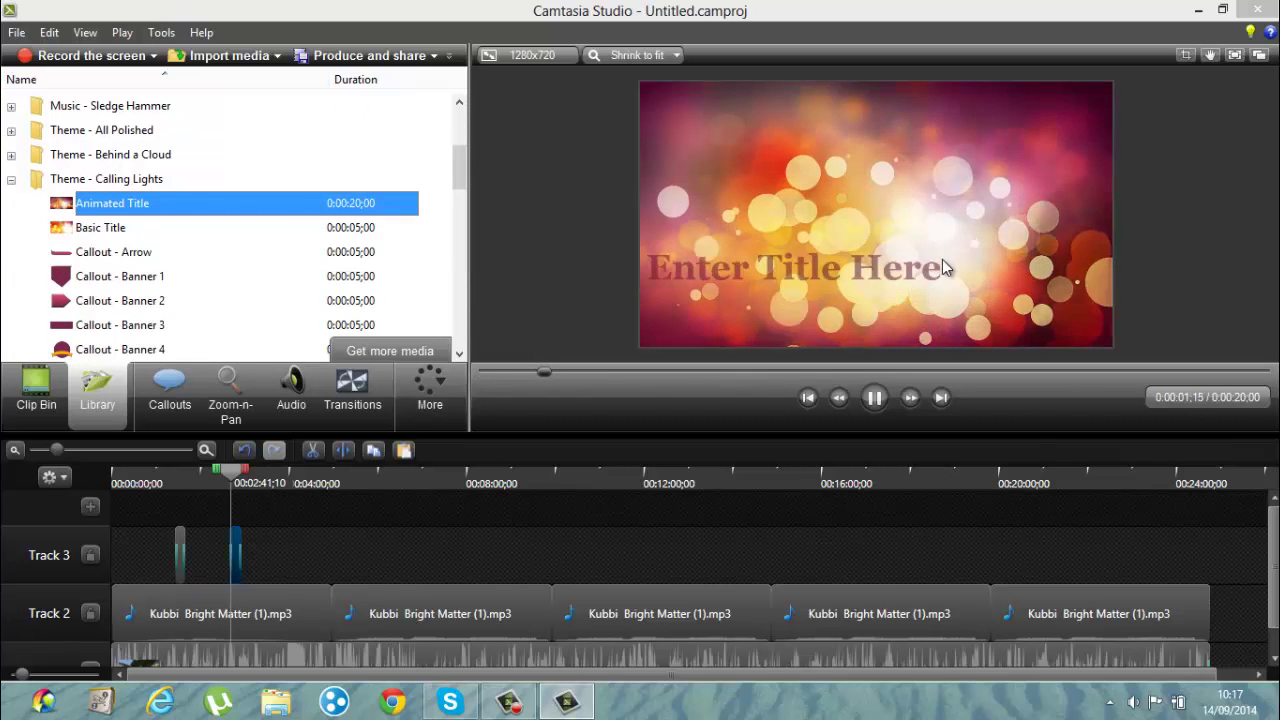
pyautogui.moveTo(459, 171); pyautogui.dragTo(487, 262)
pyautogui.click(225, 228)
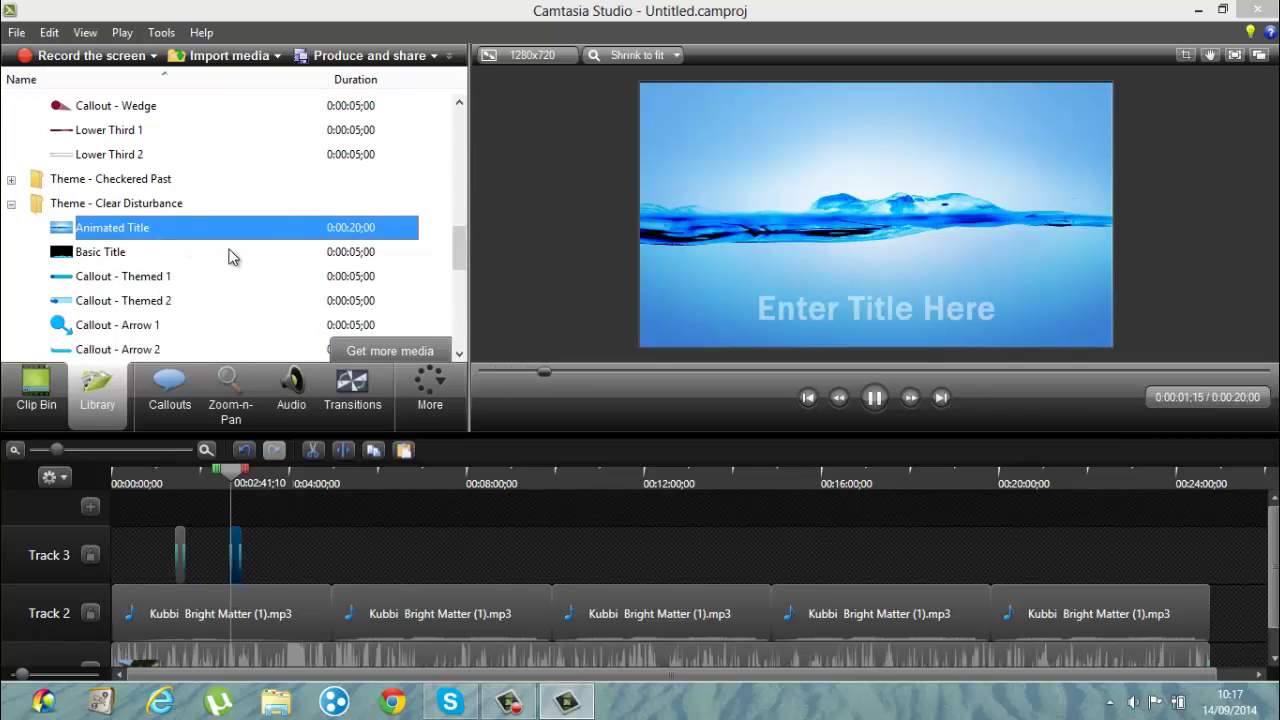
# Place the Clear Disturbance Animated Title on Track 3 after the Banner 2 callout, and replace its title text with "tutoriel"
pyautogui.moveTo(147, 236); pyautogui.dragTo(281, 570)
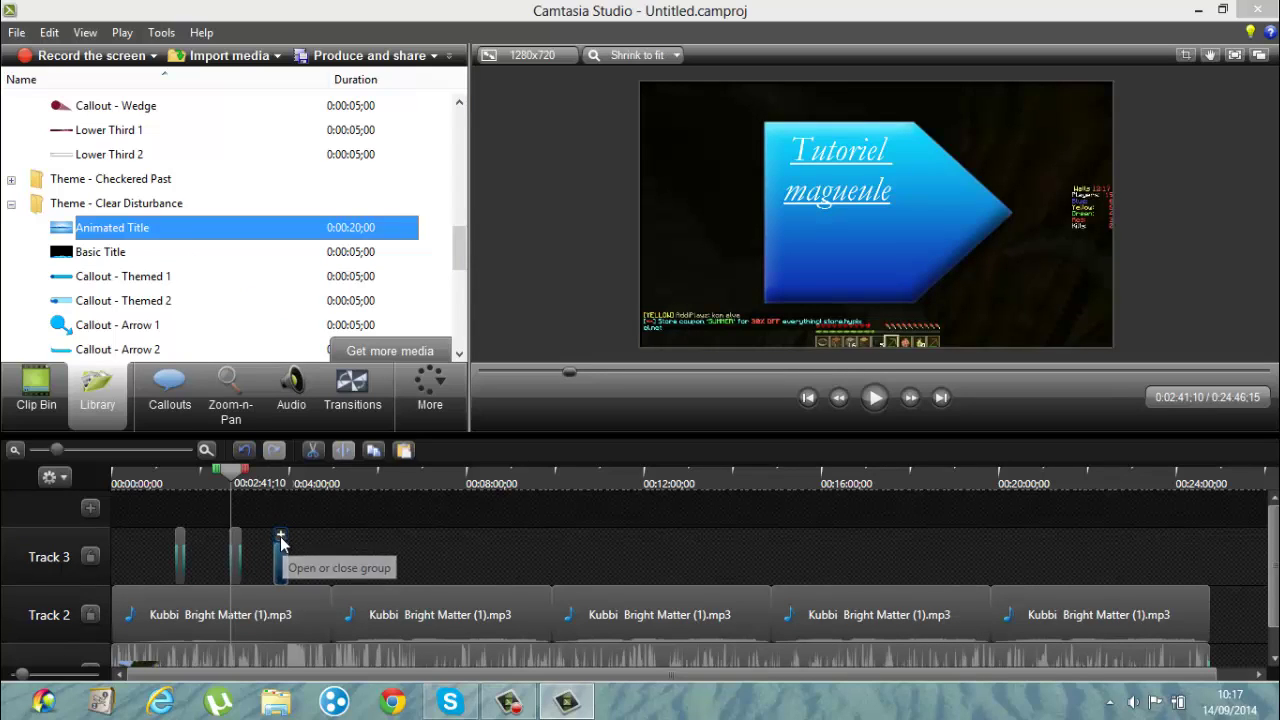
pyautogui.scroll(1, 330, 538)
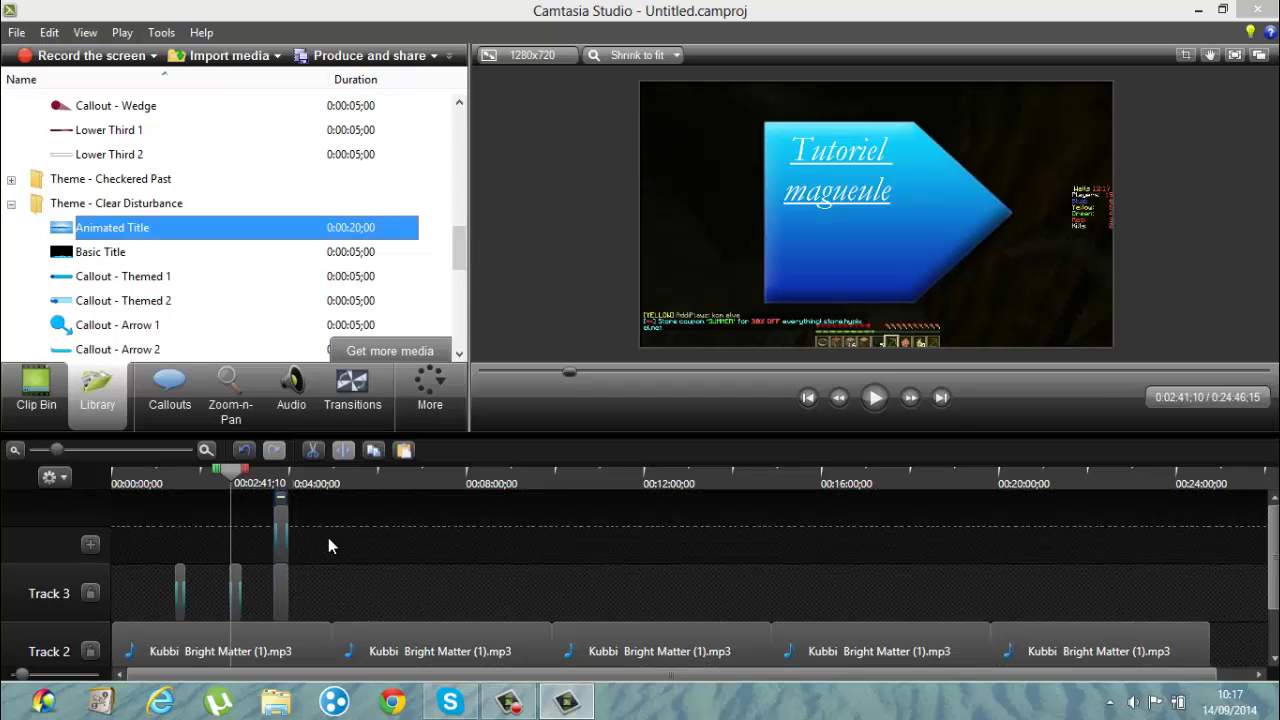
pyautogui.doubleClick(281, 543)
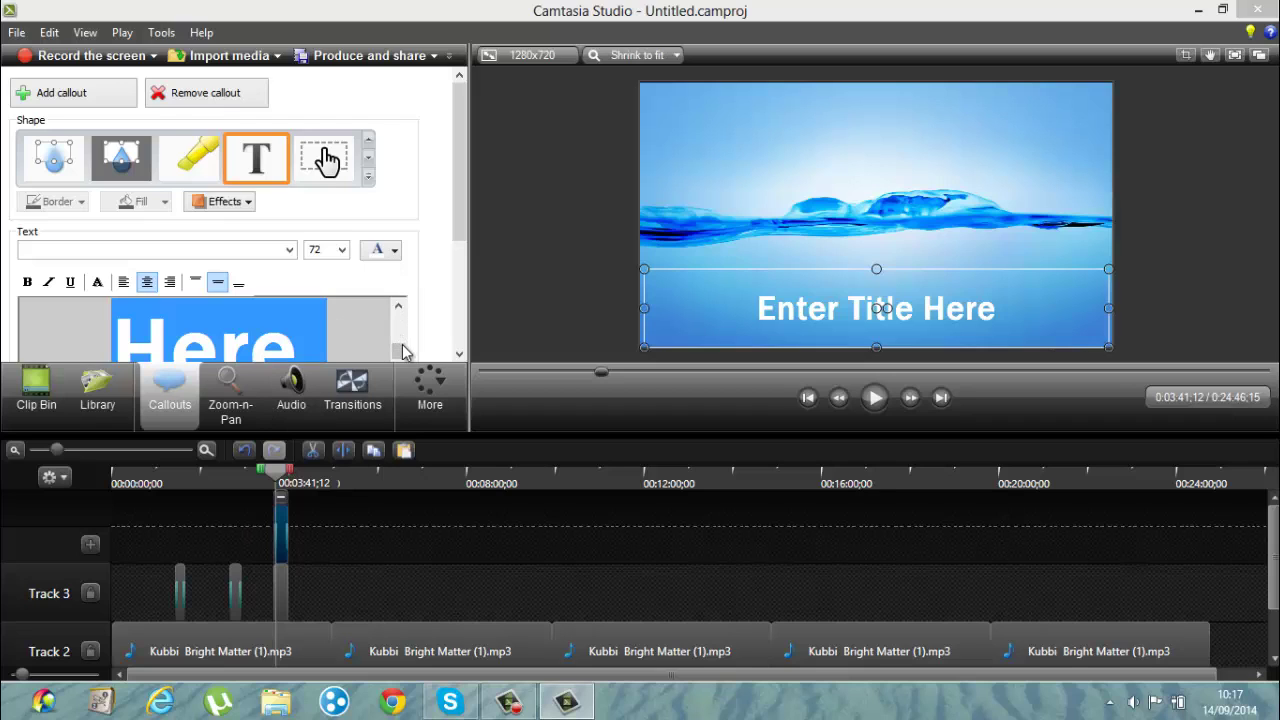
pyautogui.press('BackSpace')
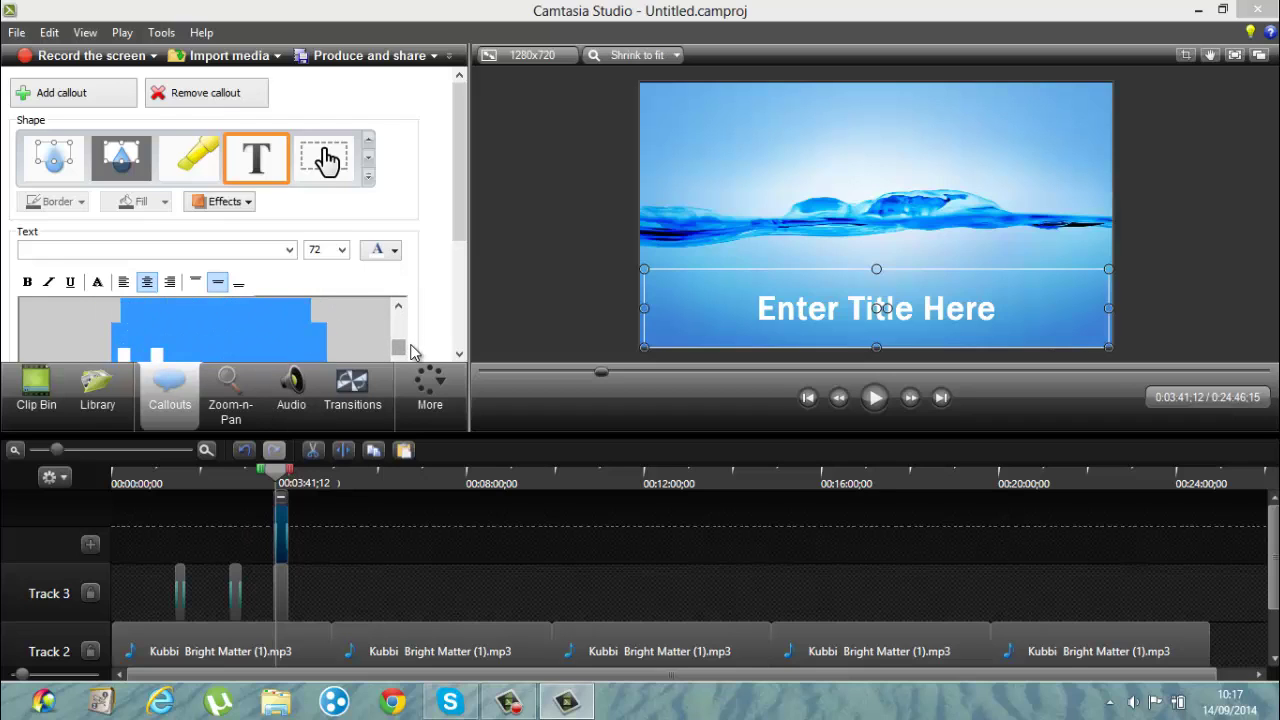
pyautogui.write('tu')
pyautogui.write('toriel')
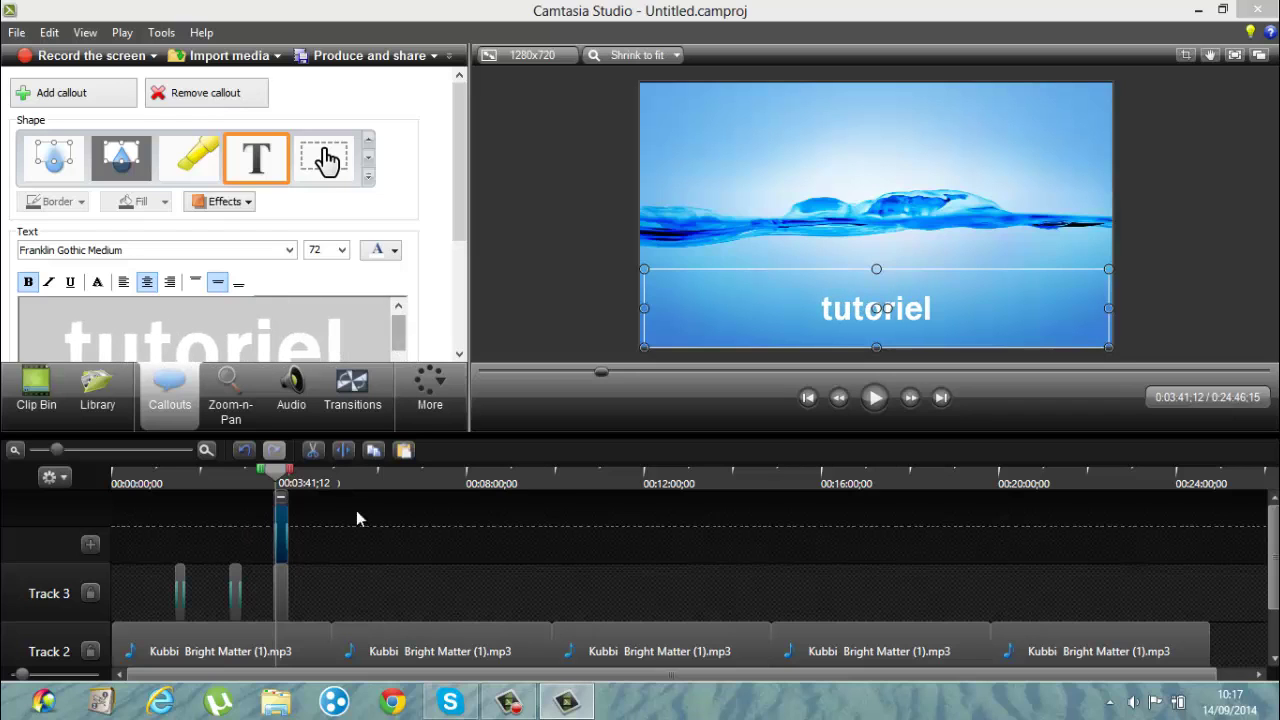
# Close the Animated Title group on Track 3 and preview the title from about 0:03:41
pyautogui.click(284, 498)
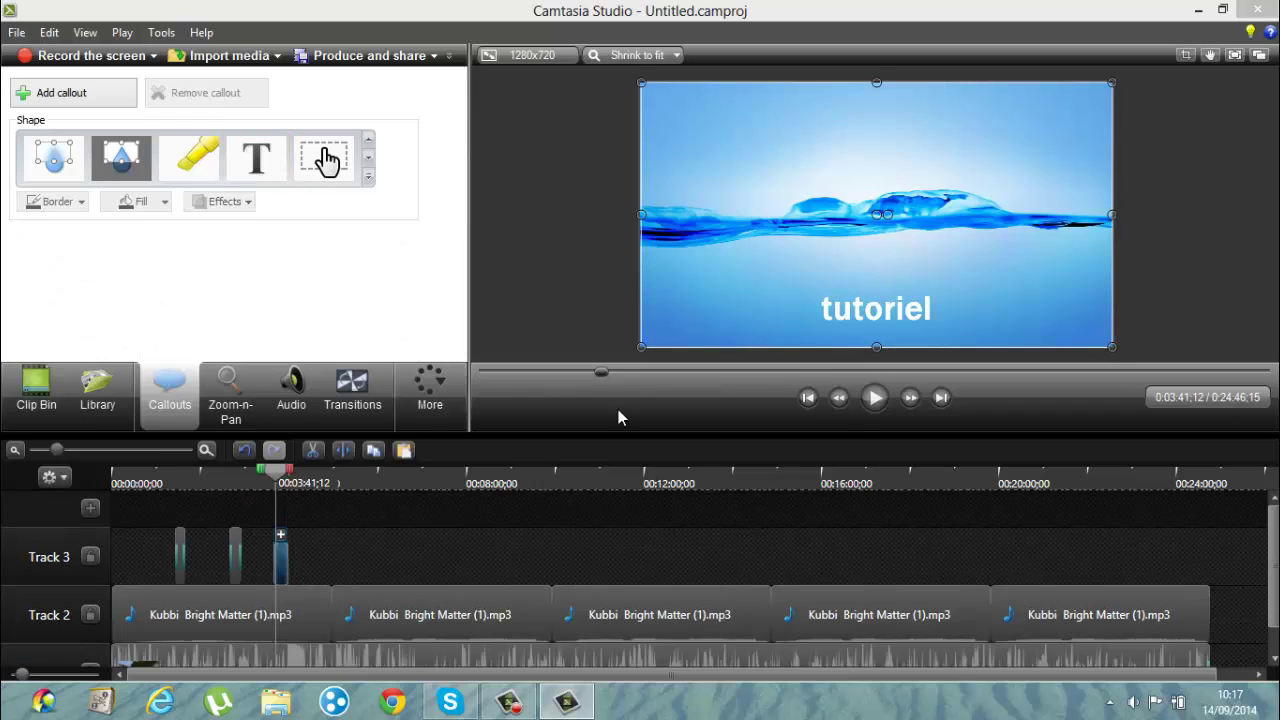
pyautogui.click(276, 477)
pyautogui.click(874, 397)
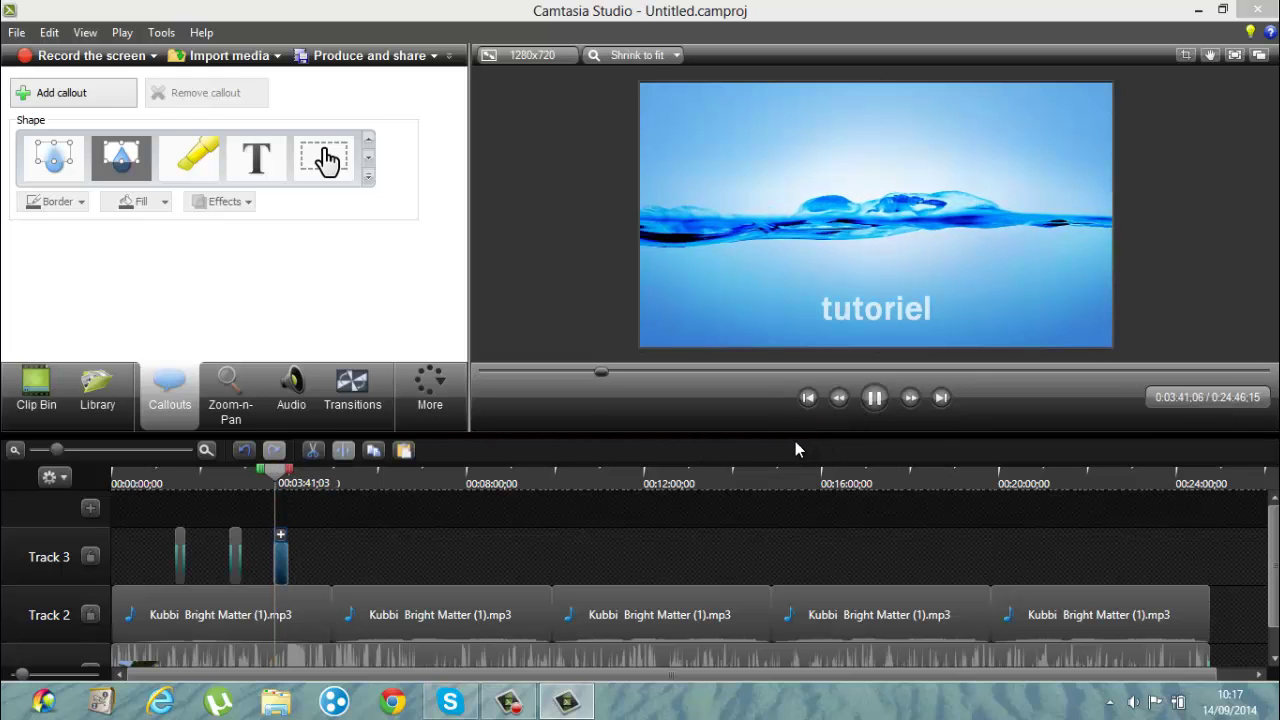
# Shrink the "tutoriel" Animated Title into the upper-right corner of the video frame and preview it from about 0:03:39
pyautogui.click(874, 397)
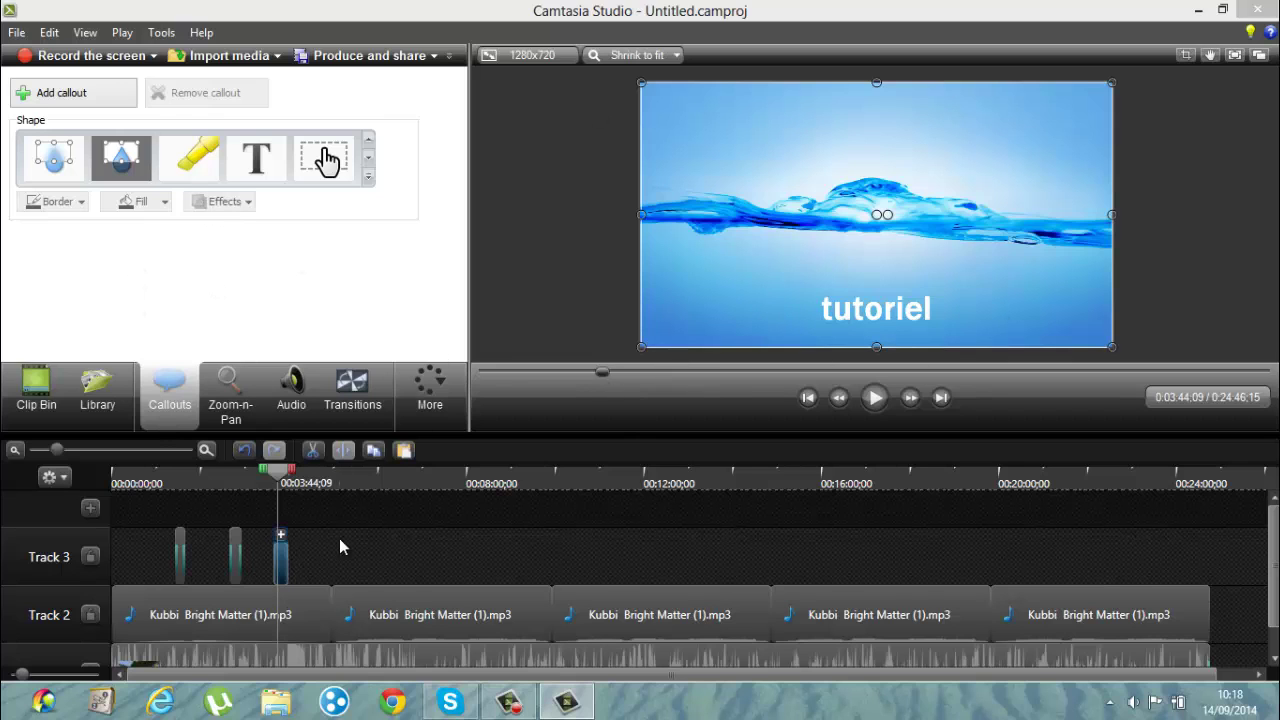
pyautogui.moveTo(640, 346); pyautogui.dragTo(898, 202)
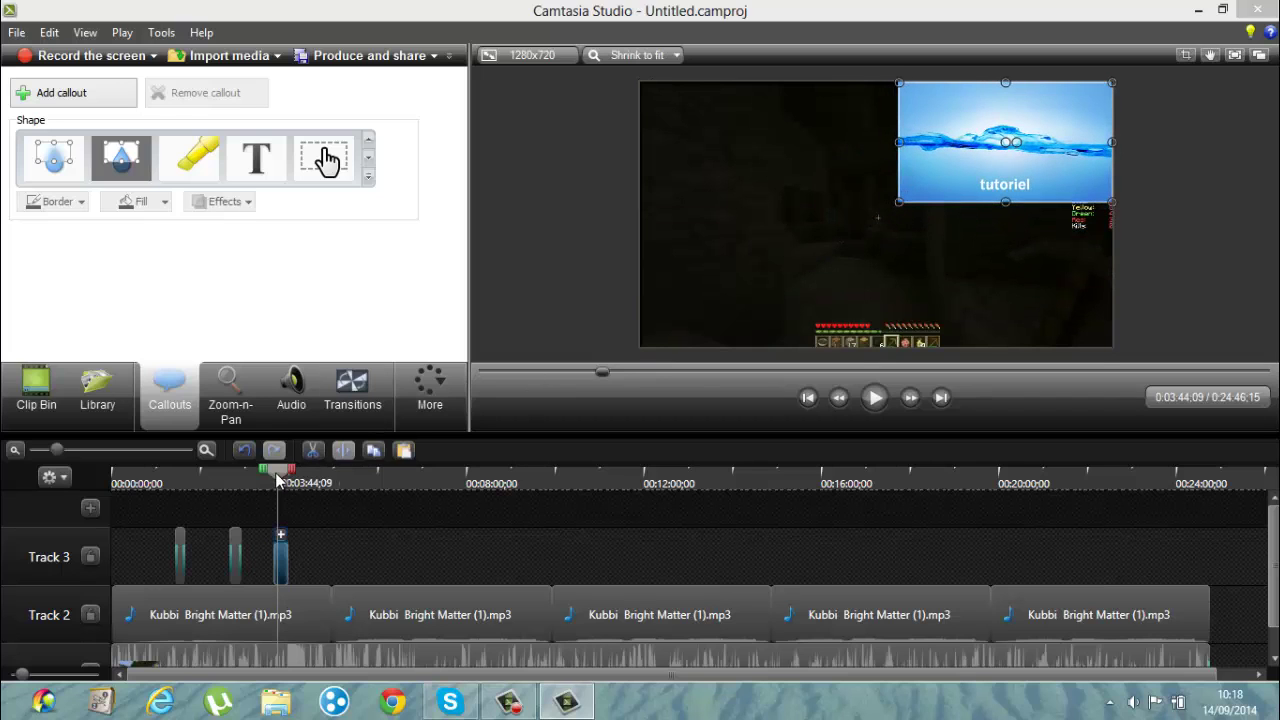
pyautogui.moveTo(278, 480)
pyautogui.mouseDown()
pyautogui.moveTo(263, 474)
pyautogui.moveTo(273, 478)
pyautogui.mouseUp()
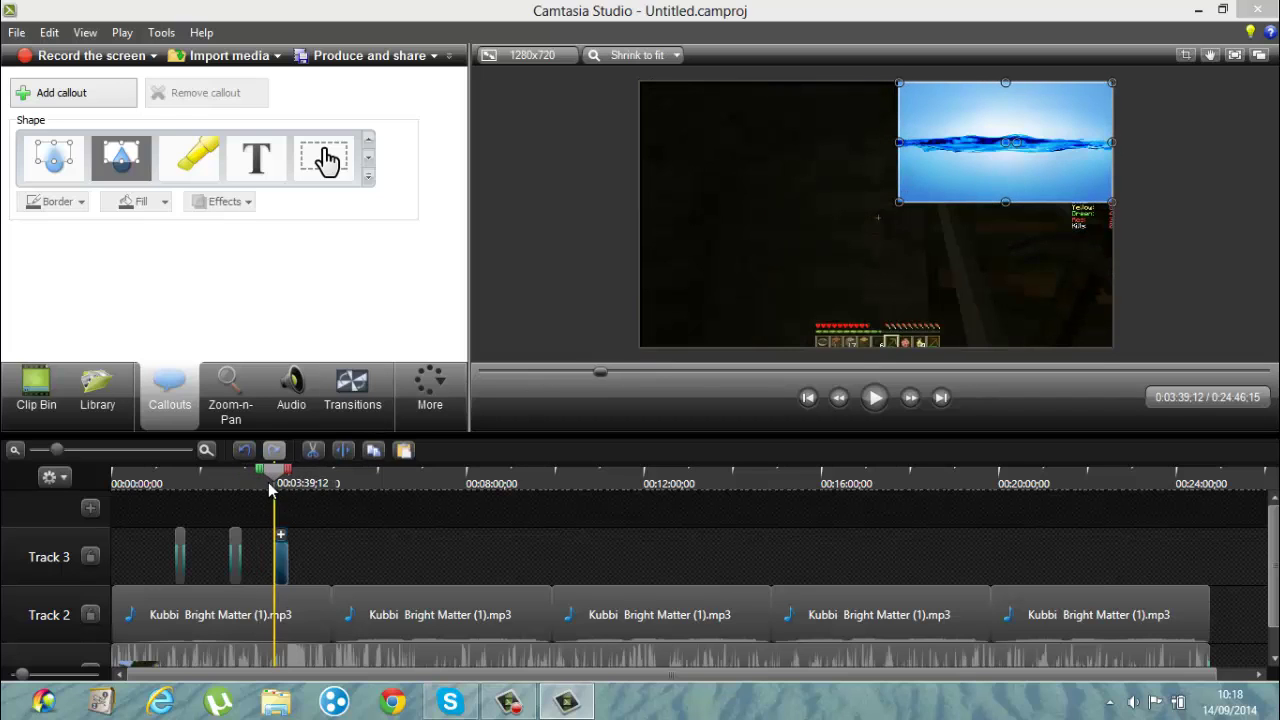
pyautogui.click(876, 397)
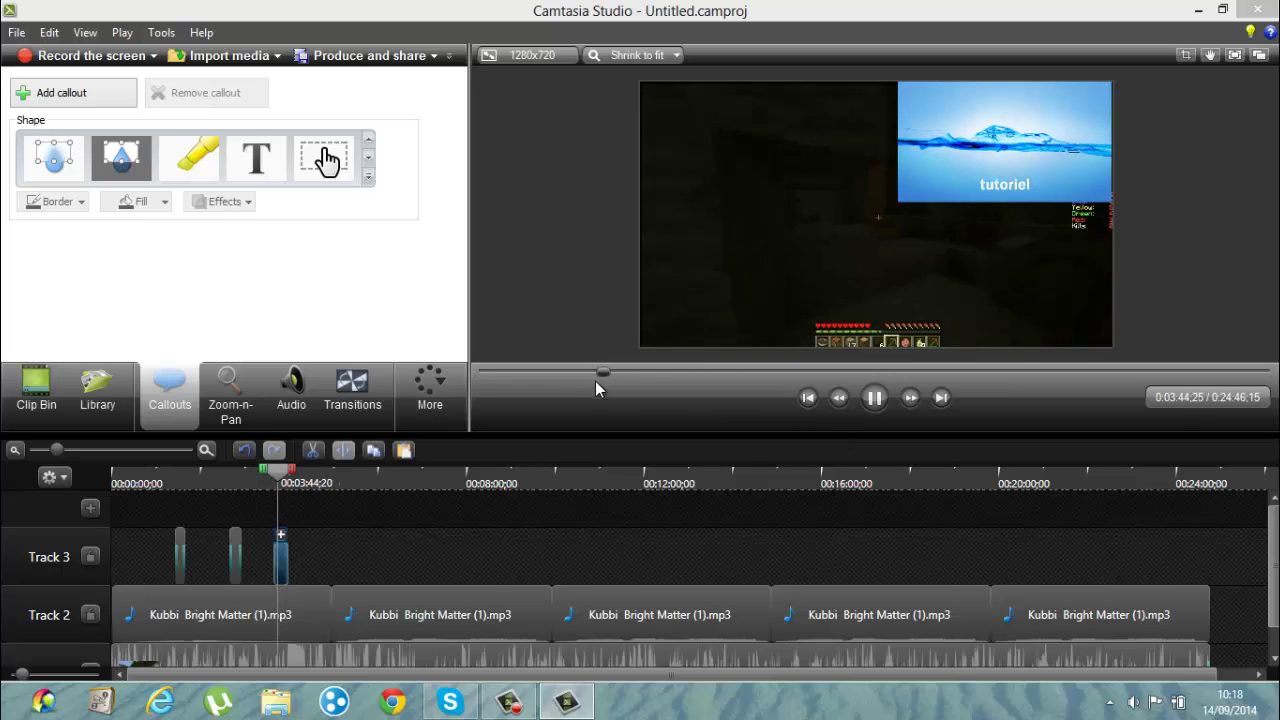
pyautogui.click(874, 397)
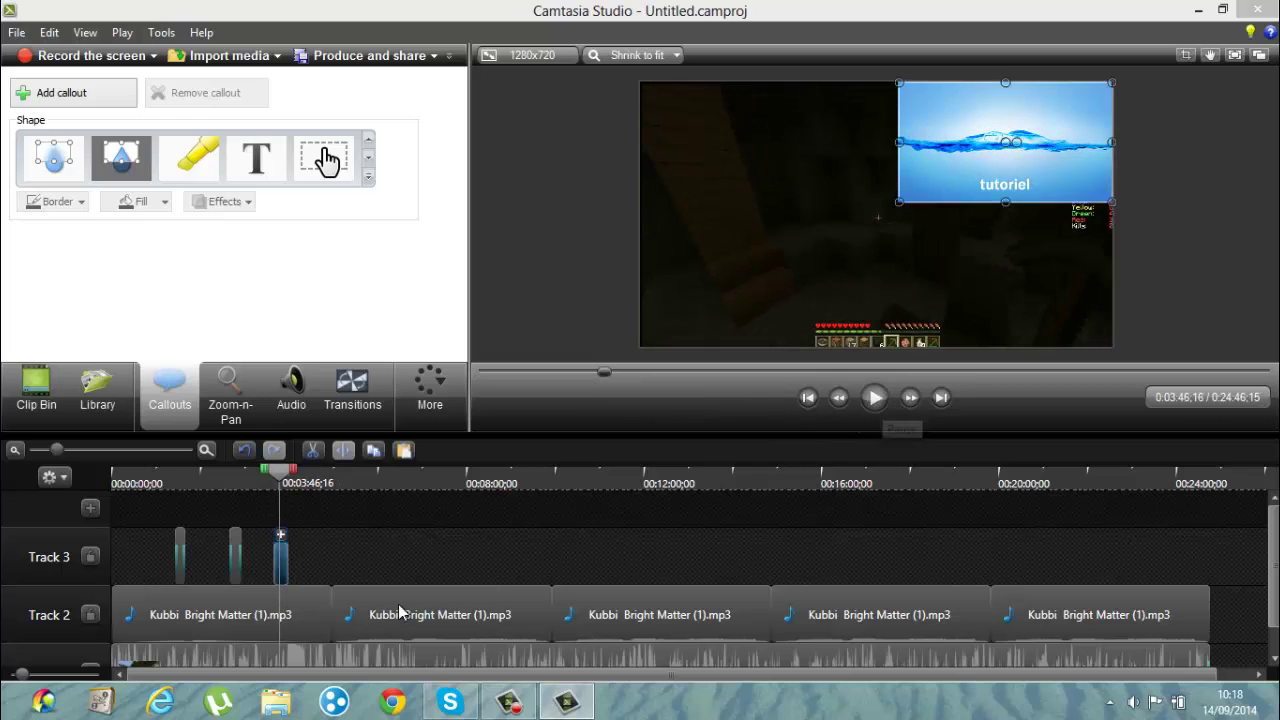
# Split the gameplay clip on Track 1 at 0:05:57;05
pyautogui.moveTo(282, 472); pyautogui.dragTo(322, 472)
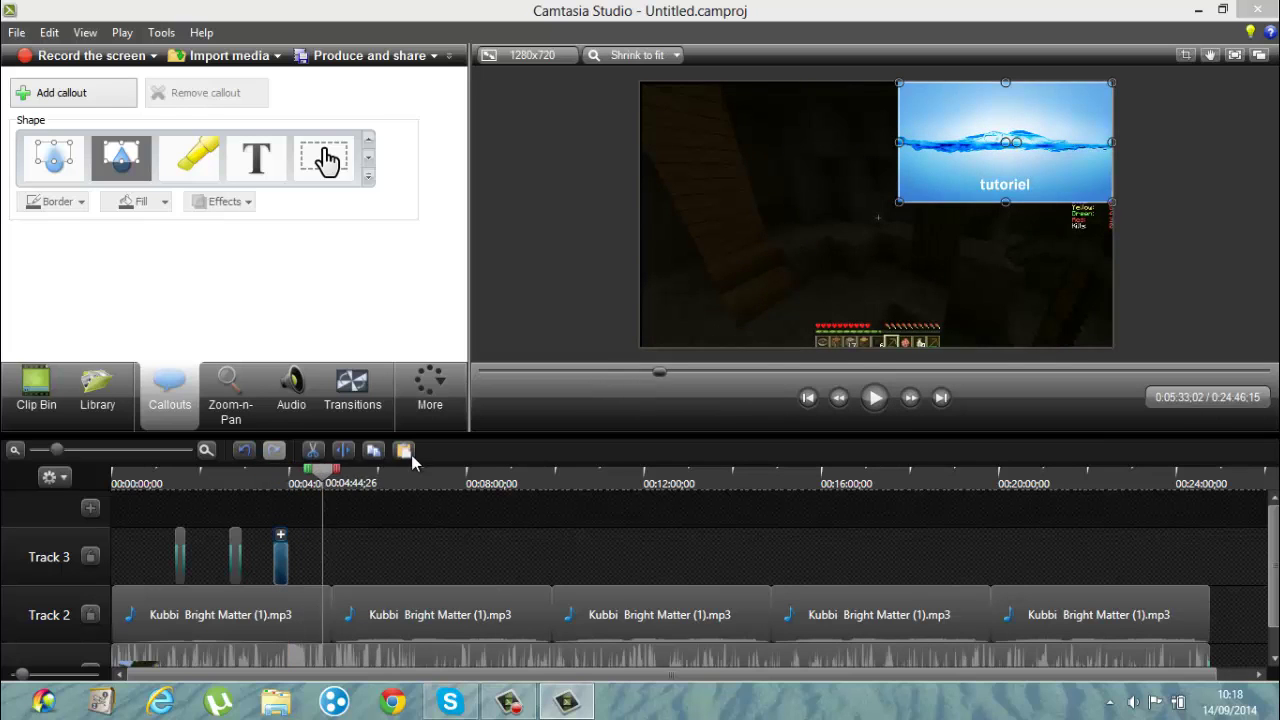
pyautogui.click(617, 462)
pyautogui.moveTo(612, 459); pyautogui.dragTo(376, 475)
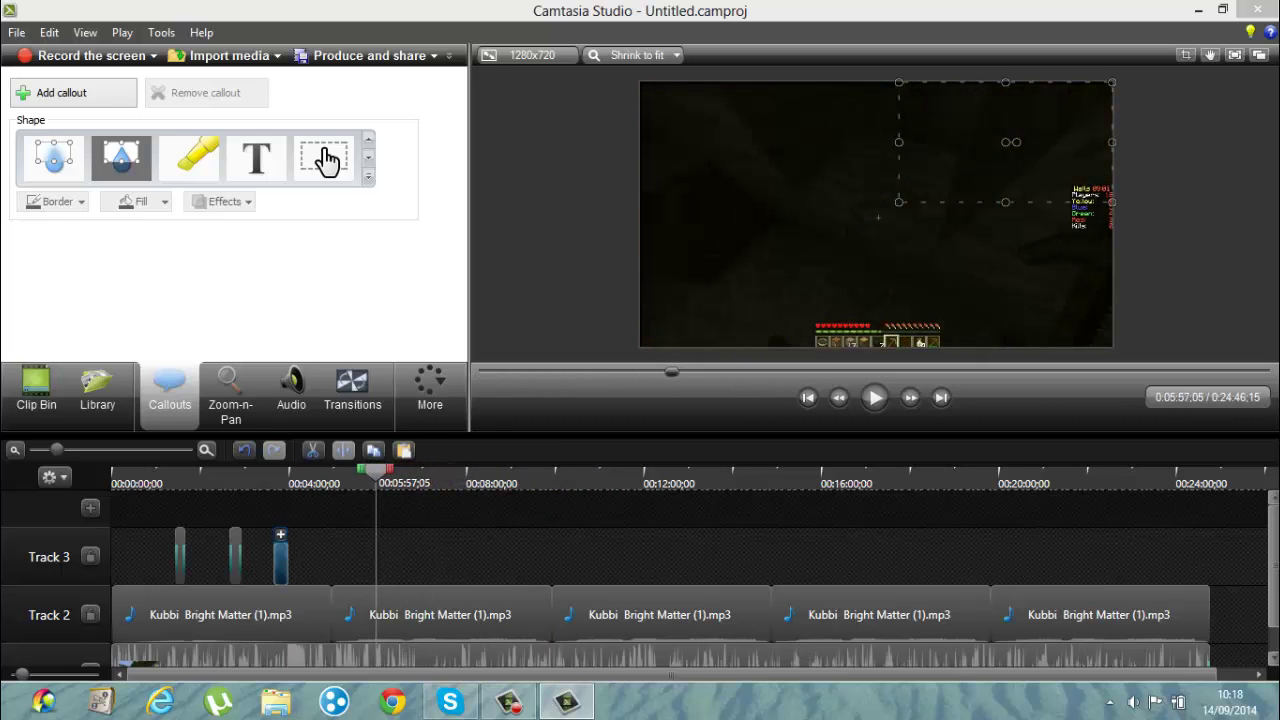
pyautogui.scroll(-1, 509, 626)
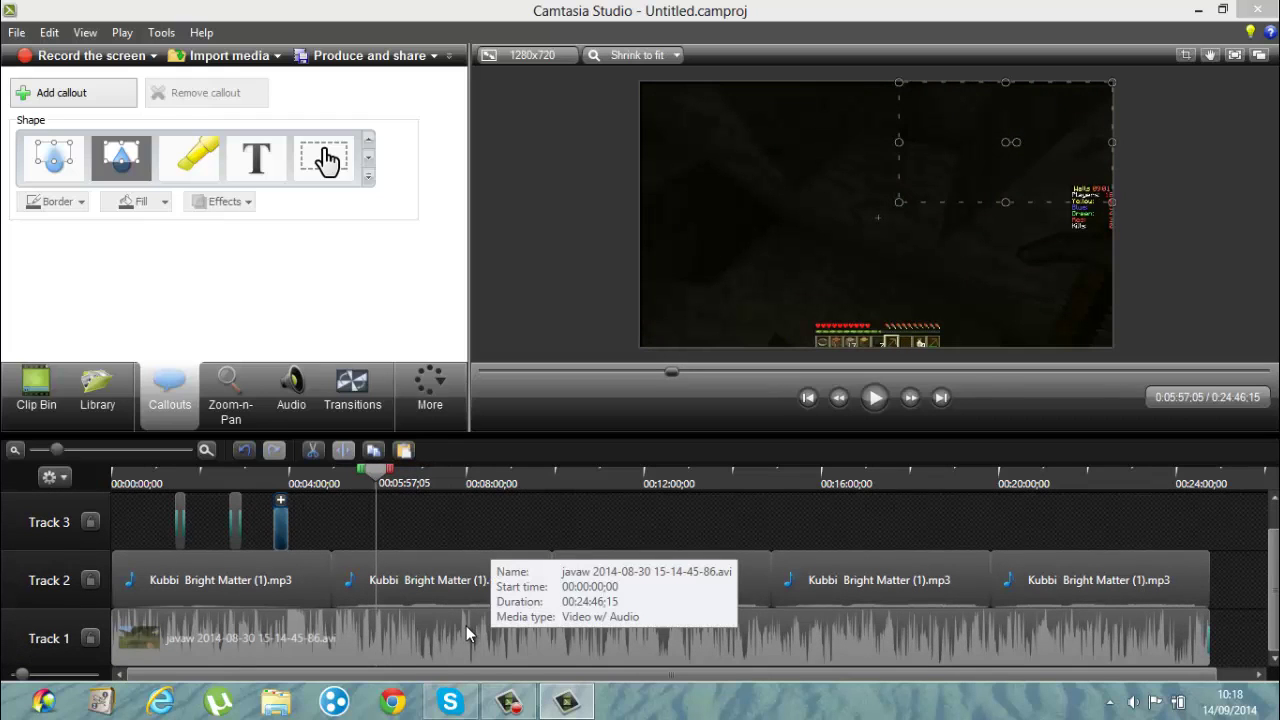
pyautogui.click(410, 643)
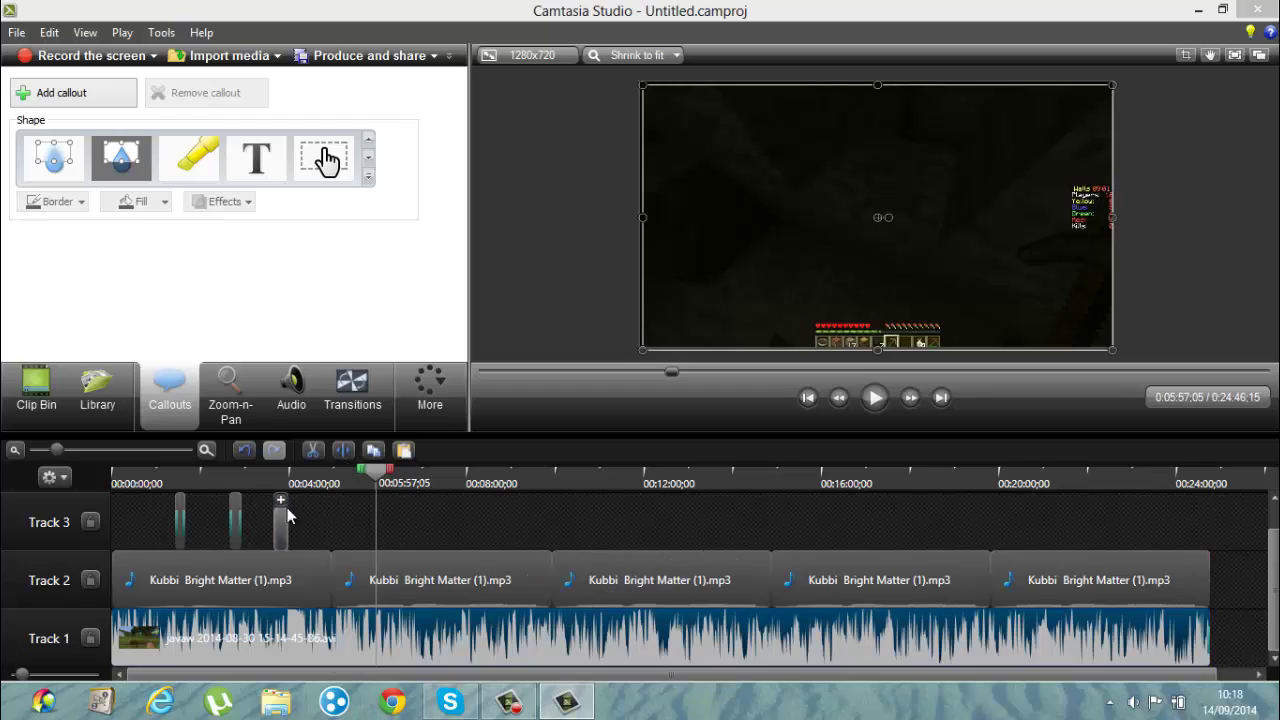
pyautogui.click(345, 452)
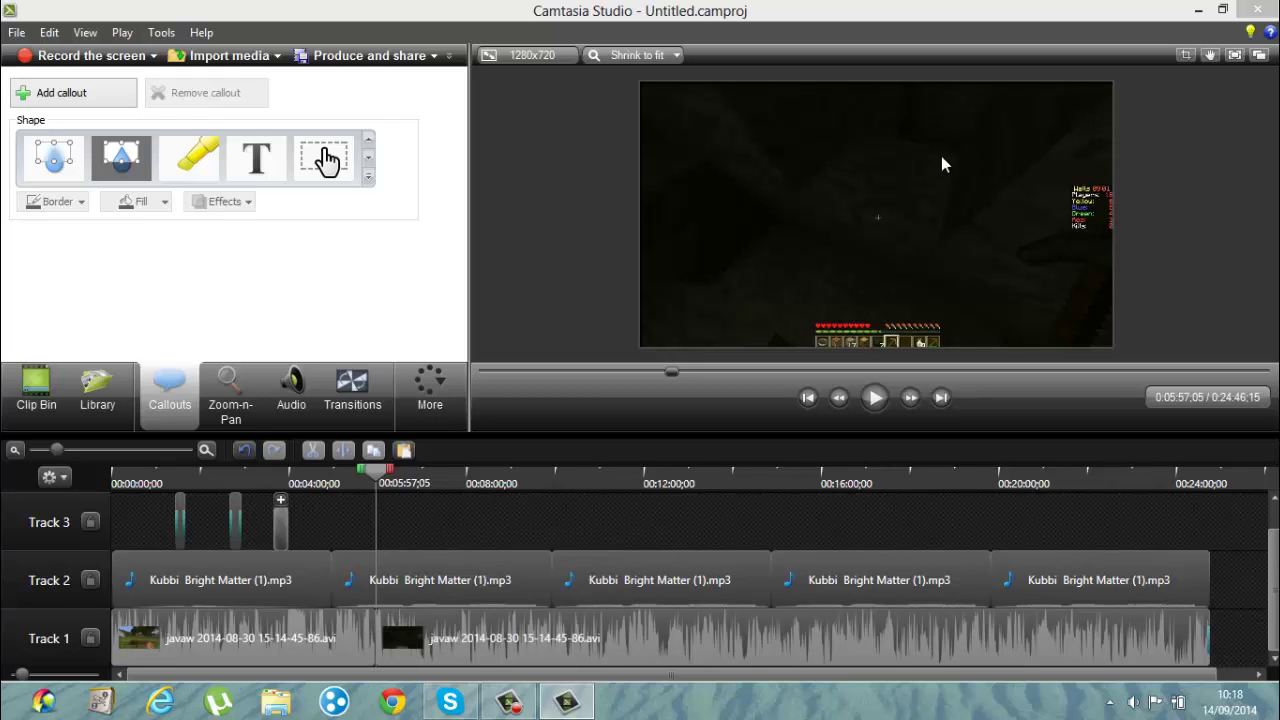
# Split the second gameplay clip on Track 1 at 0:08:58;16
pyautogui.moveTo(373, 478); pyautogui.dragTo(519, 502)
pyautogui.click(651, 654)
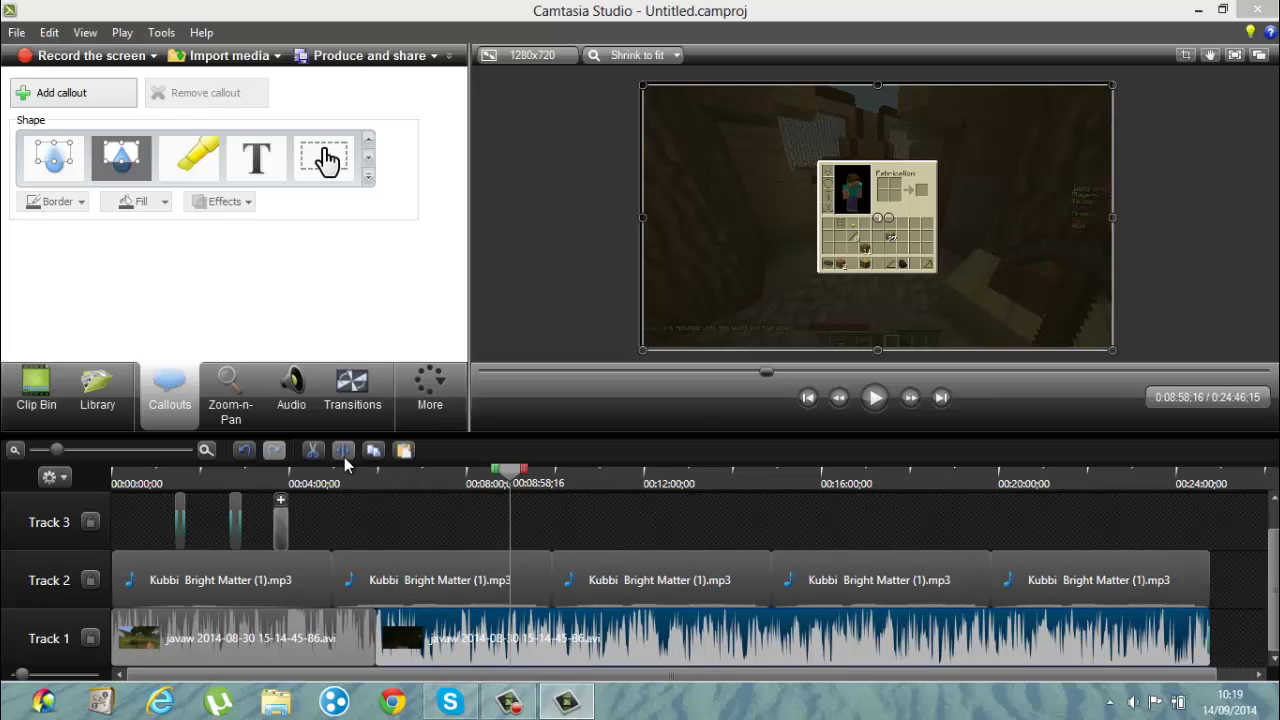
pyautogui.press('s')
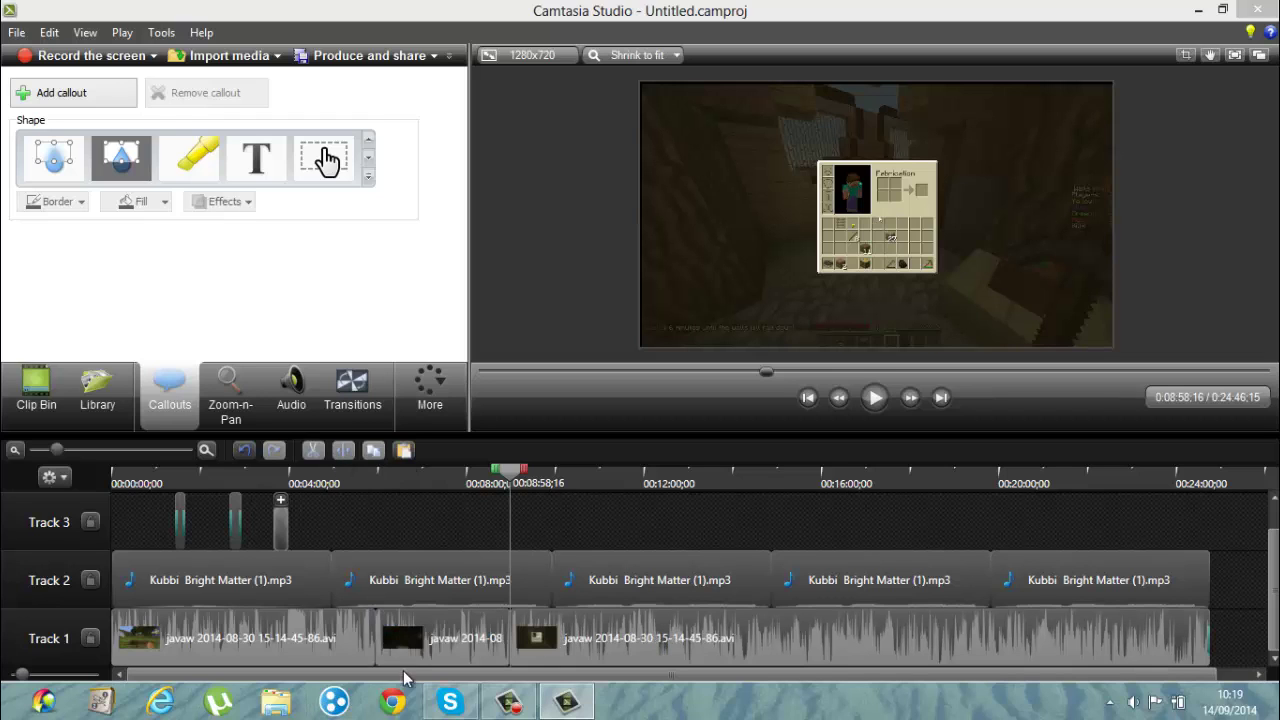
# Set the clip speed of the middle gameplay segment on Track 1 to 200% of the original
pyautogui.moveTo(514, 473); pyautogui.dragTo(481, 472)
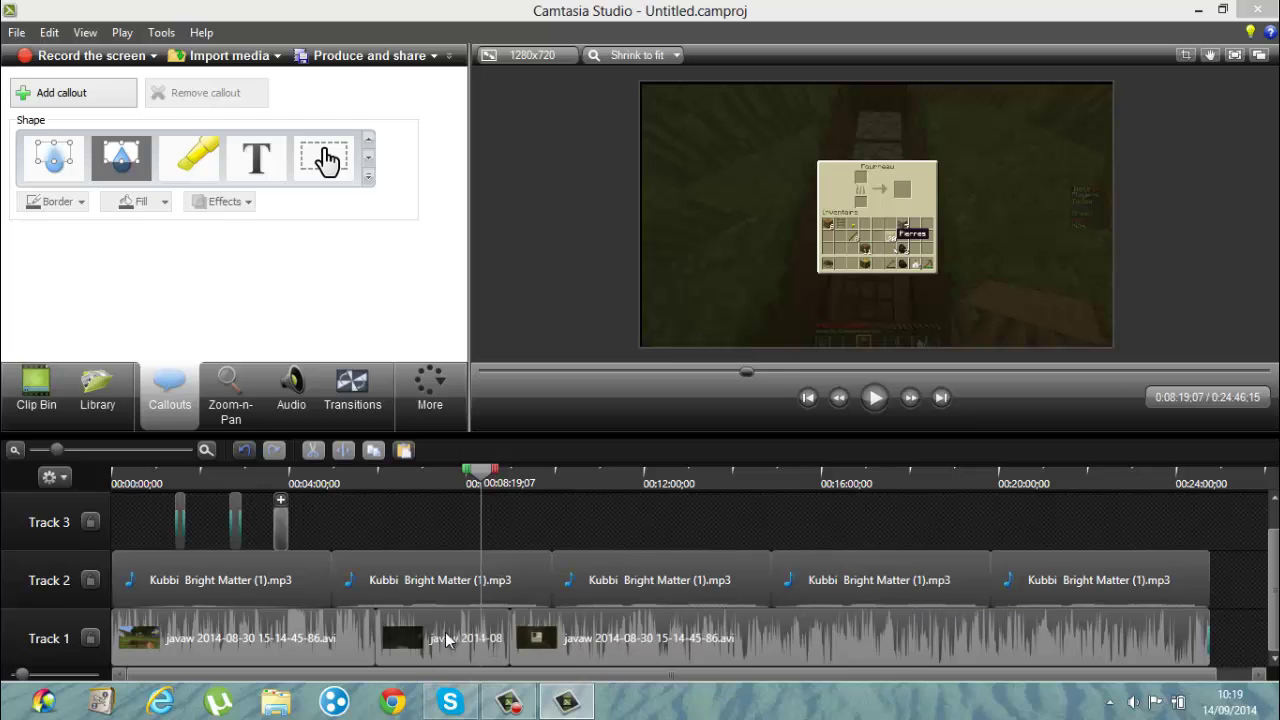
pyautogui.click(425, 650)
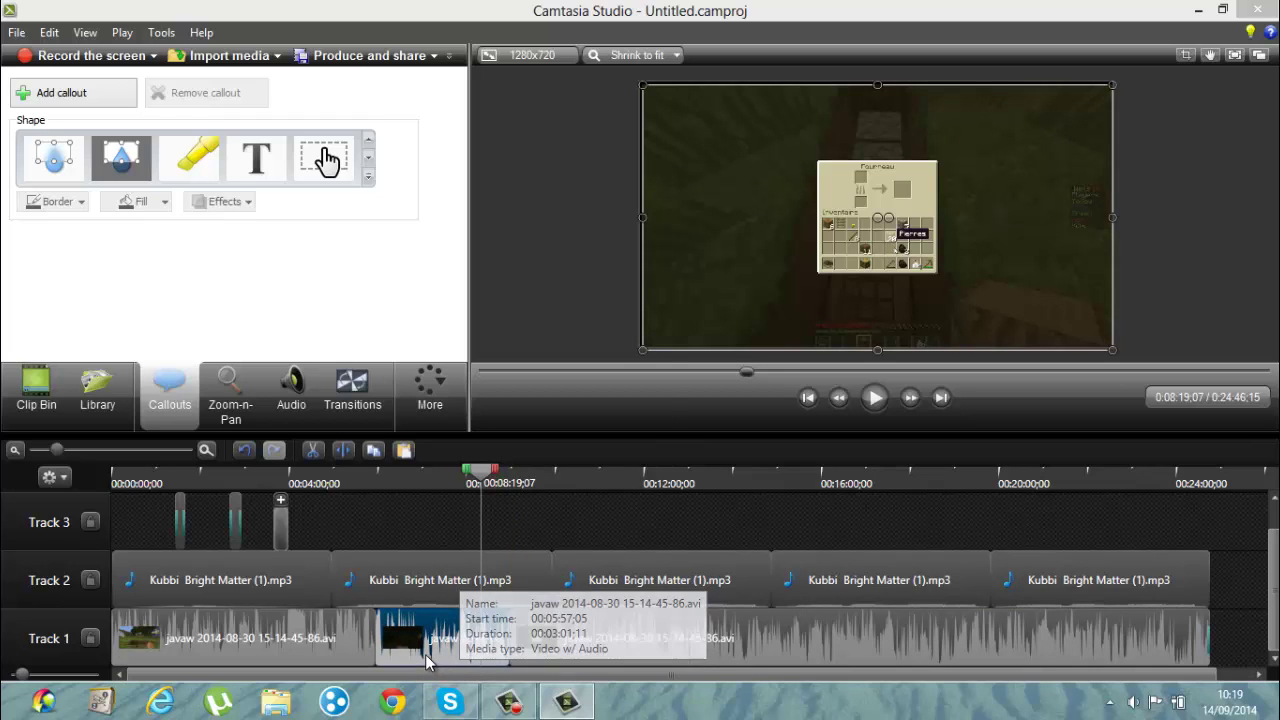
pyautogui.rightClick(427, 655)
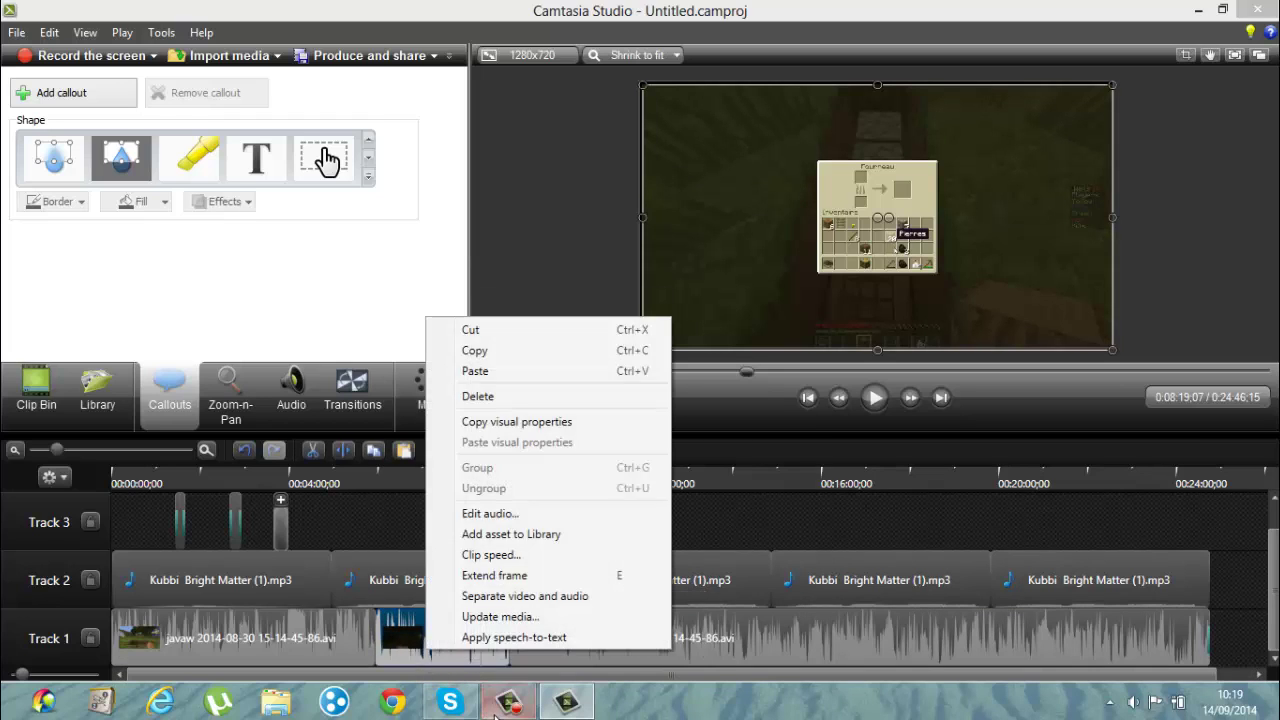
pyautogui.click(489, 556)
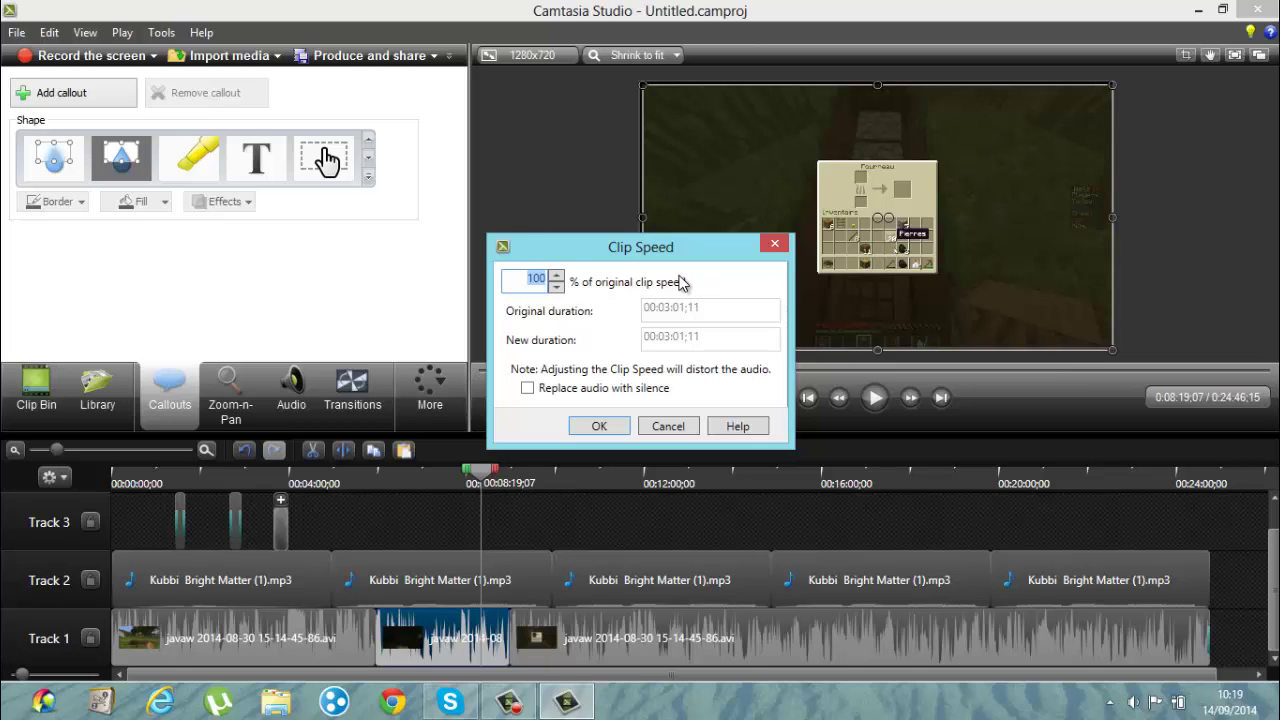
pyautogui.write('200')
pyautogui.click(600, 426)
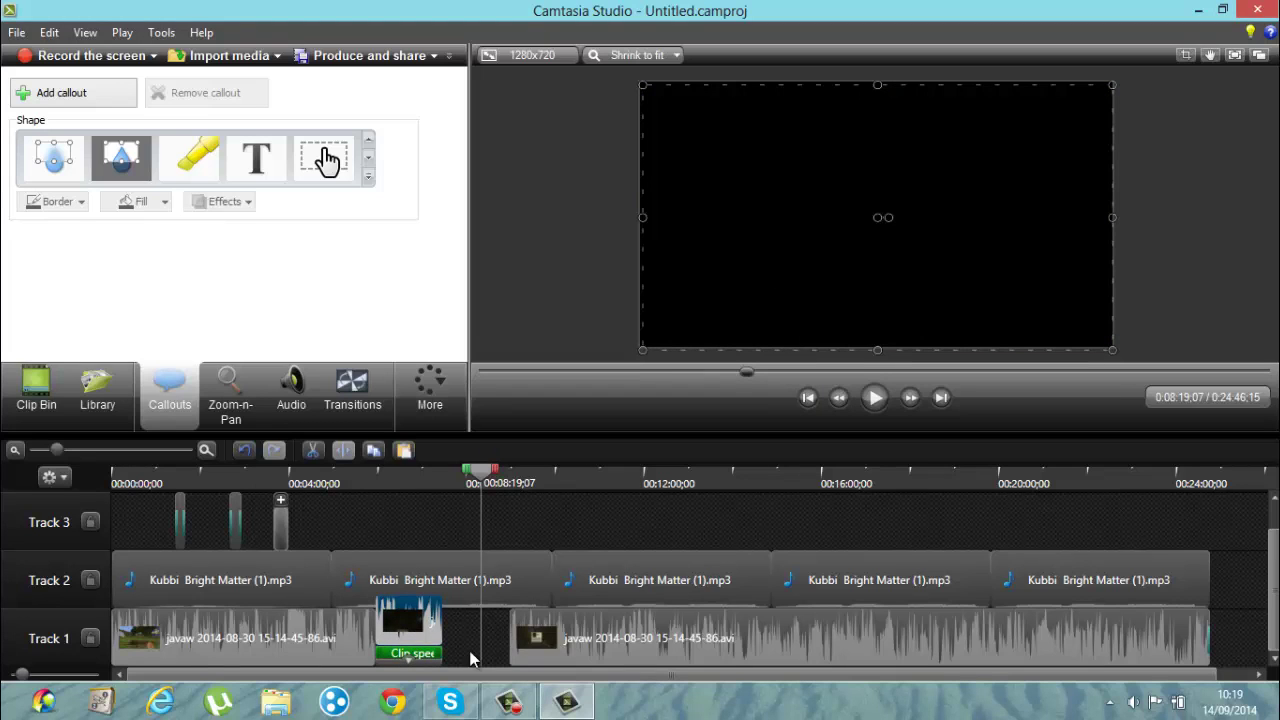
# Move the last Track 1 clip against the sped-up segment and shorten the final Track 2 music clip to end with it
pyautogui.moveTo(631, 656); pyautogui.dragTo(390, 657)
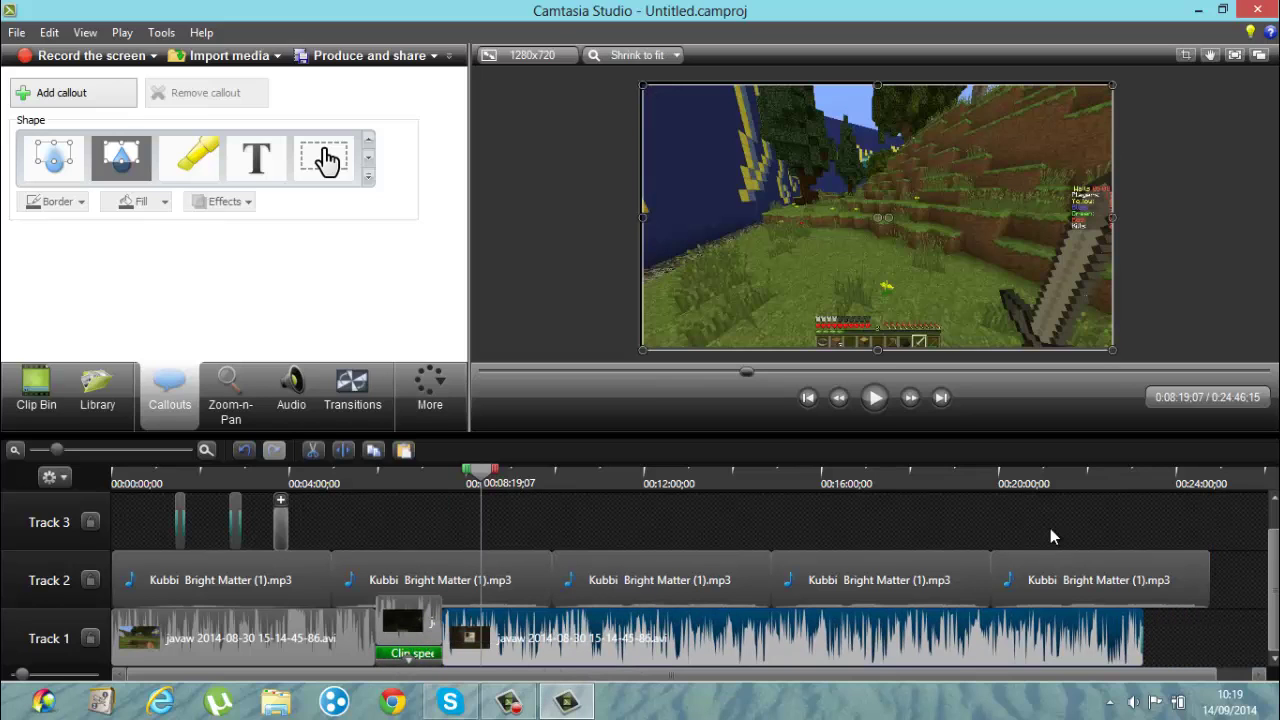
pyautogui.moveTo(1210, 590); pyautogui.dragTo(1143, 590)
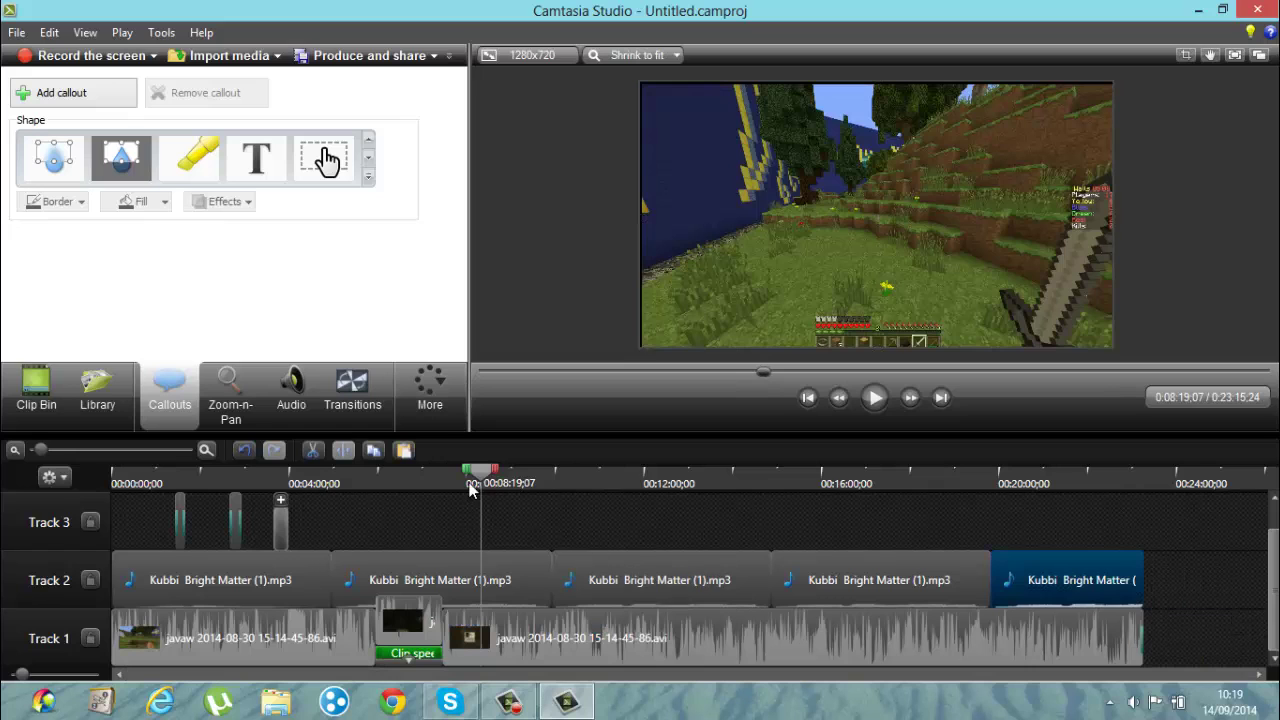
# Preview the sped-up segment on Track 1 from 0:05:57;05, and clear the timeline selection
pyautogui.moveTo(478, 472); pyautogui.dragTo(390, 520)
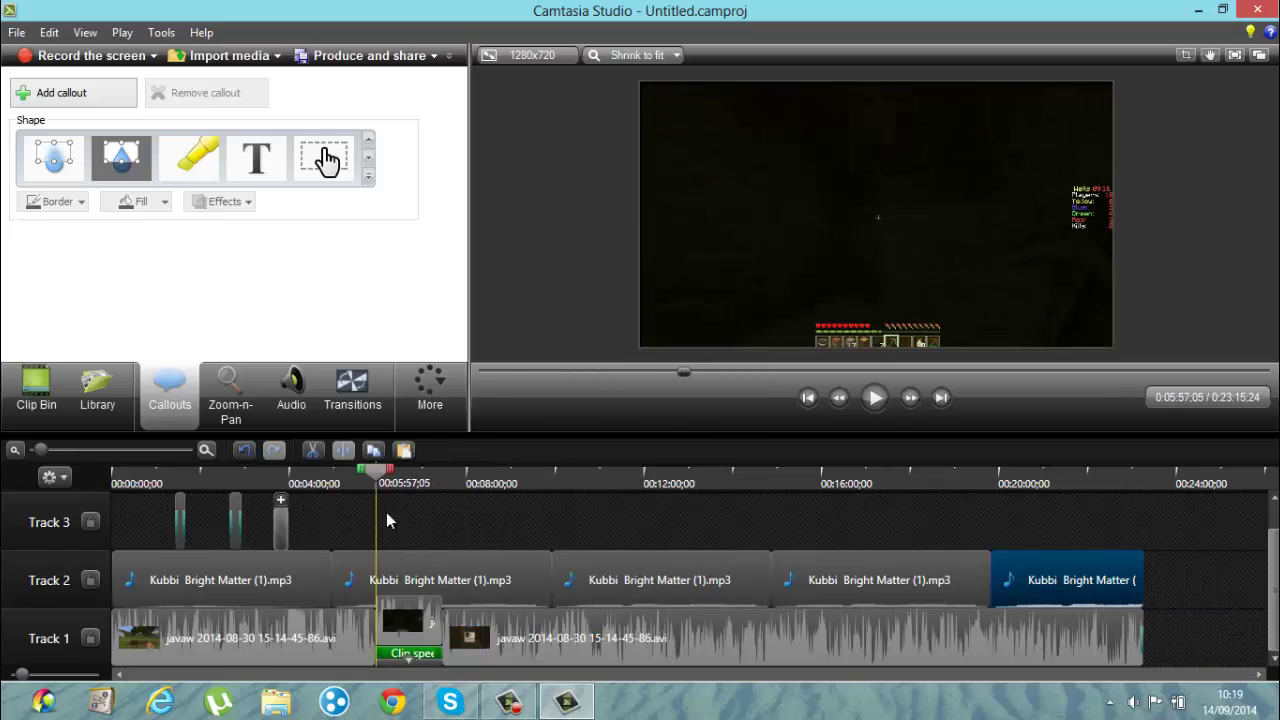
pyautogui.click(874, 397)
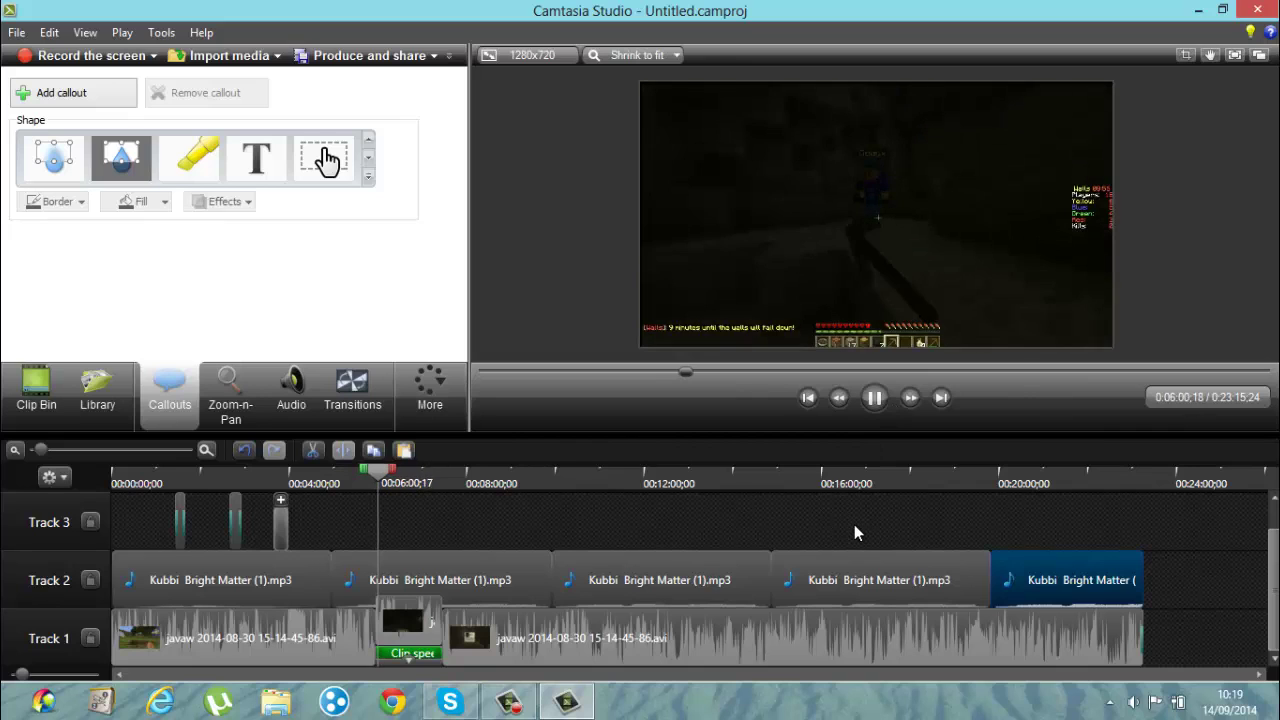
pyautogui.click(874, 397)
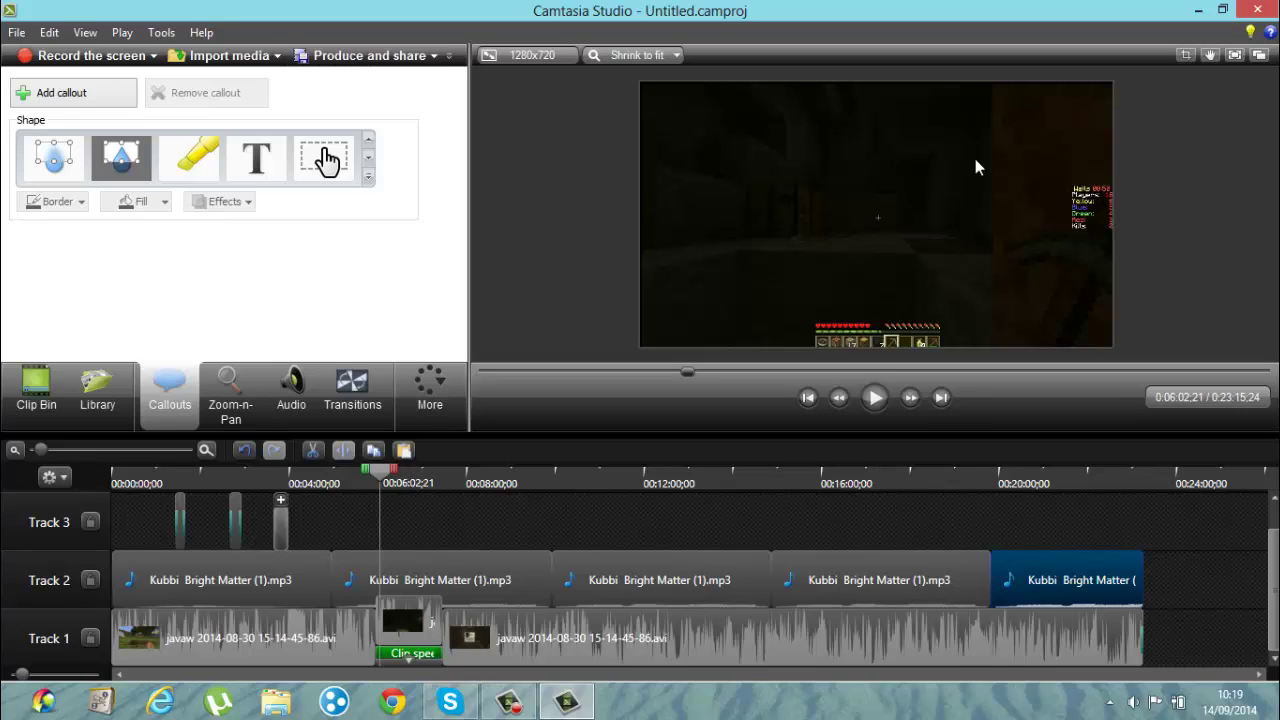
pyautogui.click(883, 405)
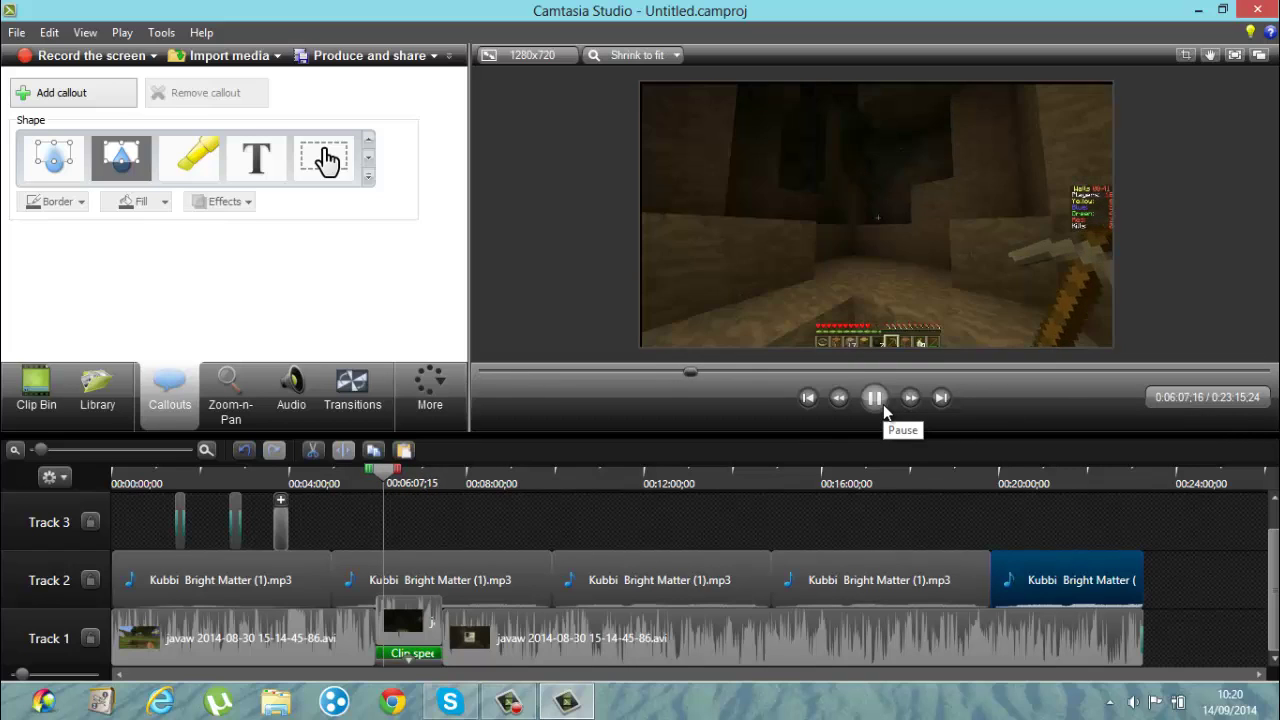
pyautogui.click(876, 400)
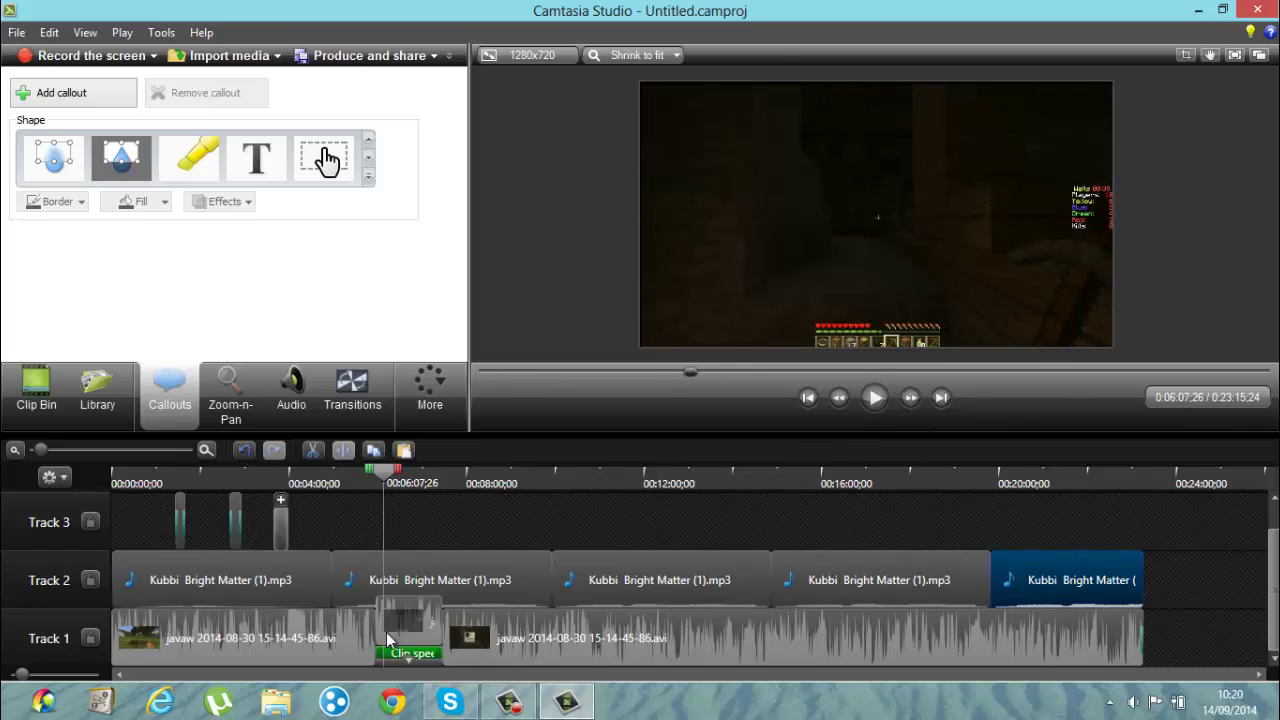
pyautogui.click(295, 565)
pyautogui.click(468, 529)
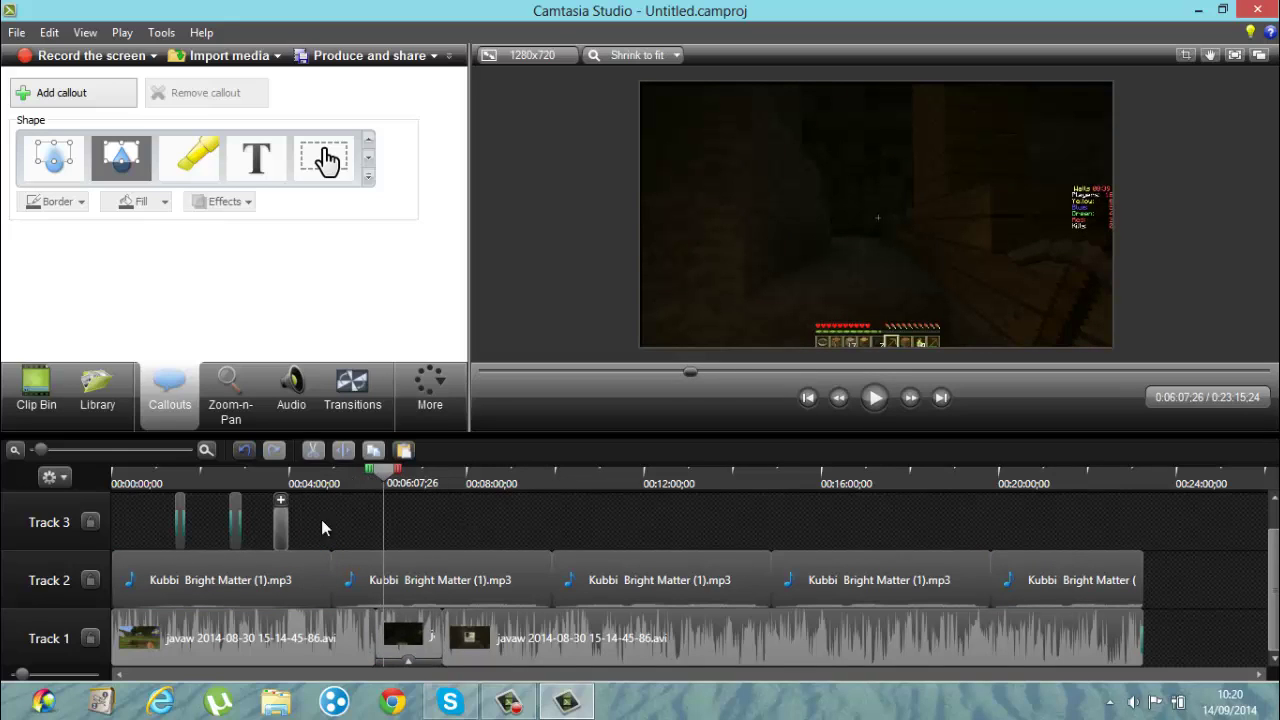
# Cut the last gameplay clip, the one after the sped-up segment, out of Track 1
pyautogui.moveTo(389, 486); pyautogui.dragTo(562, 486)
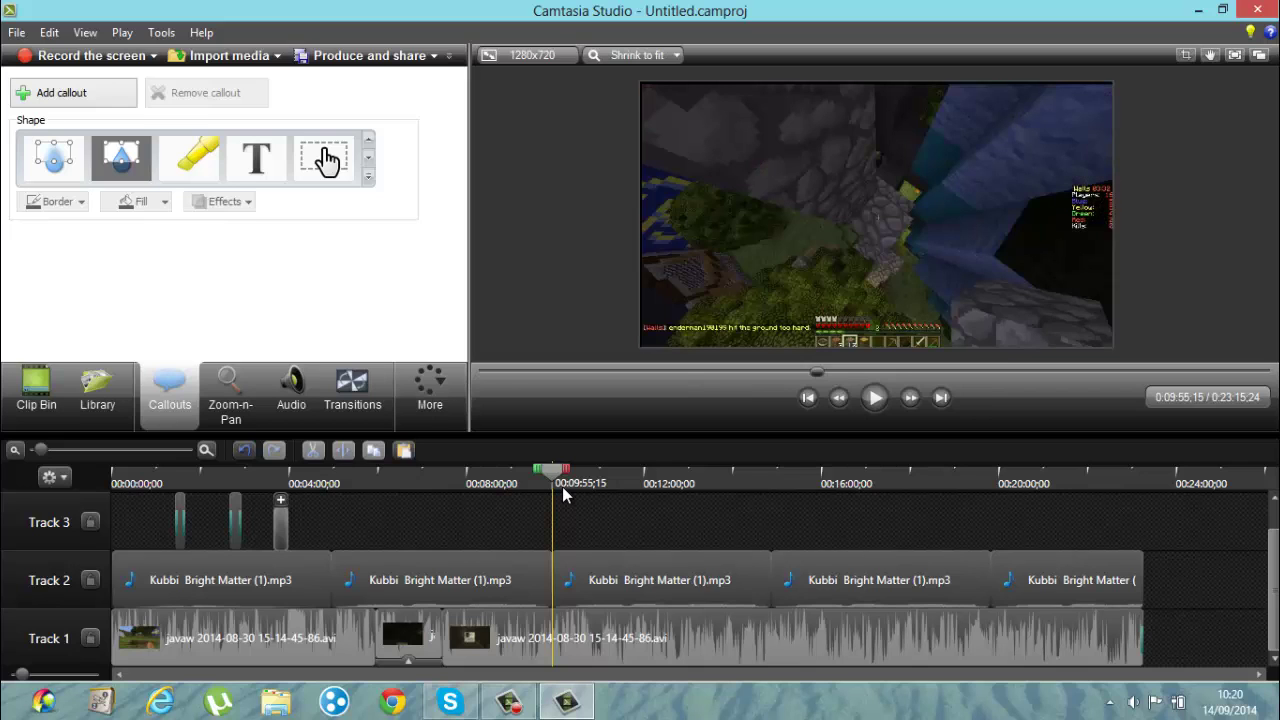
pyautogui.moveTo(560, 483); pyautogui.dragTo(606, 486)
pyautogui.click(685, 651)
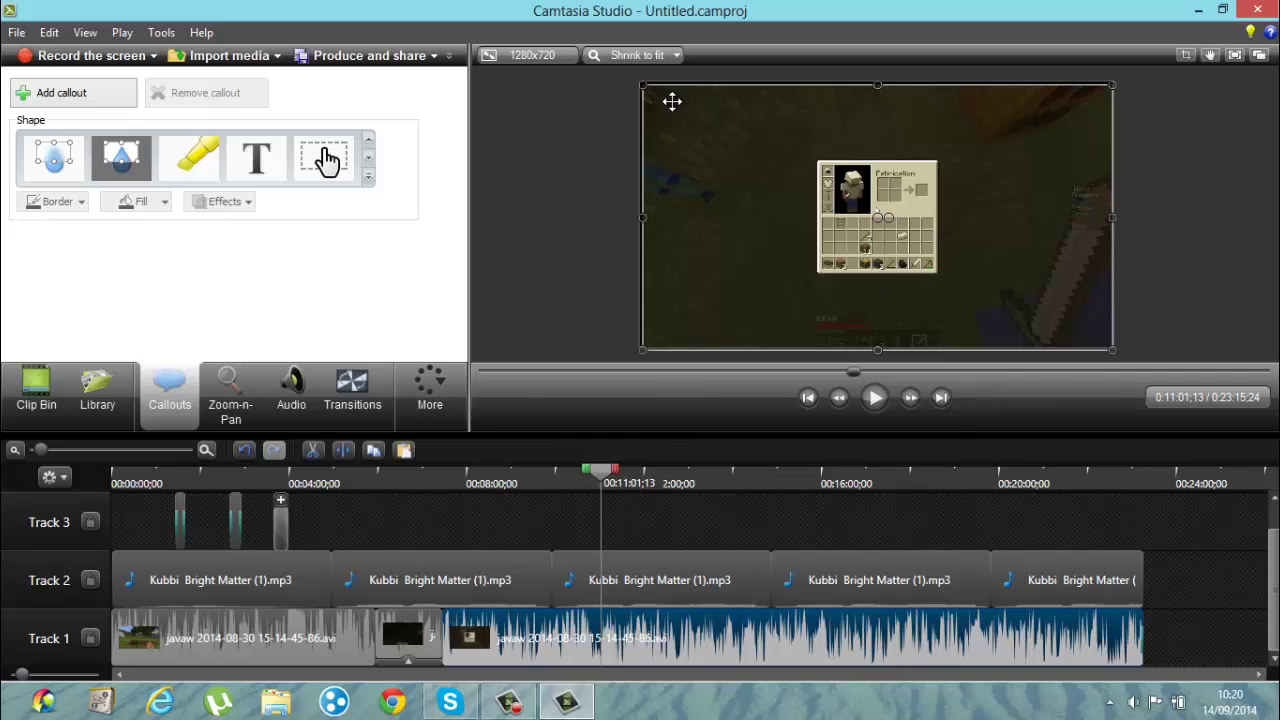
pyautogui.moveTo(643, 85); pyautogui.dragTo(637, 81)
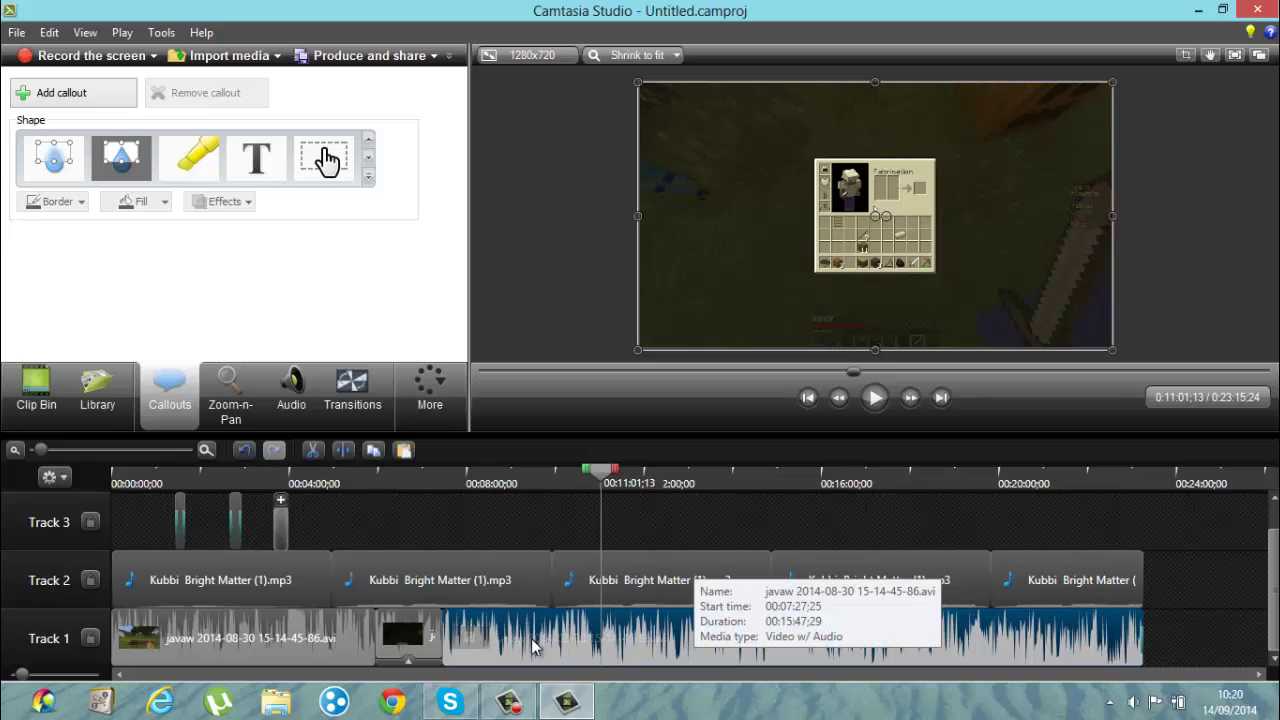
pyautogui.click(311, 452)
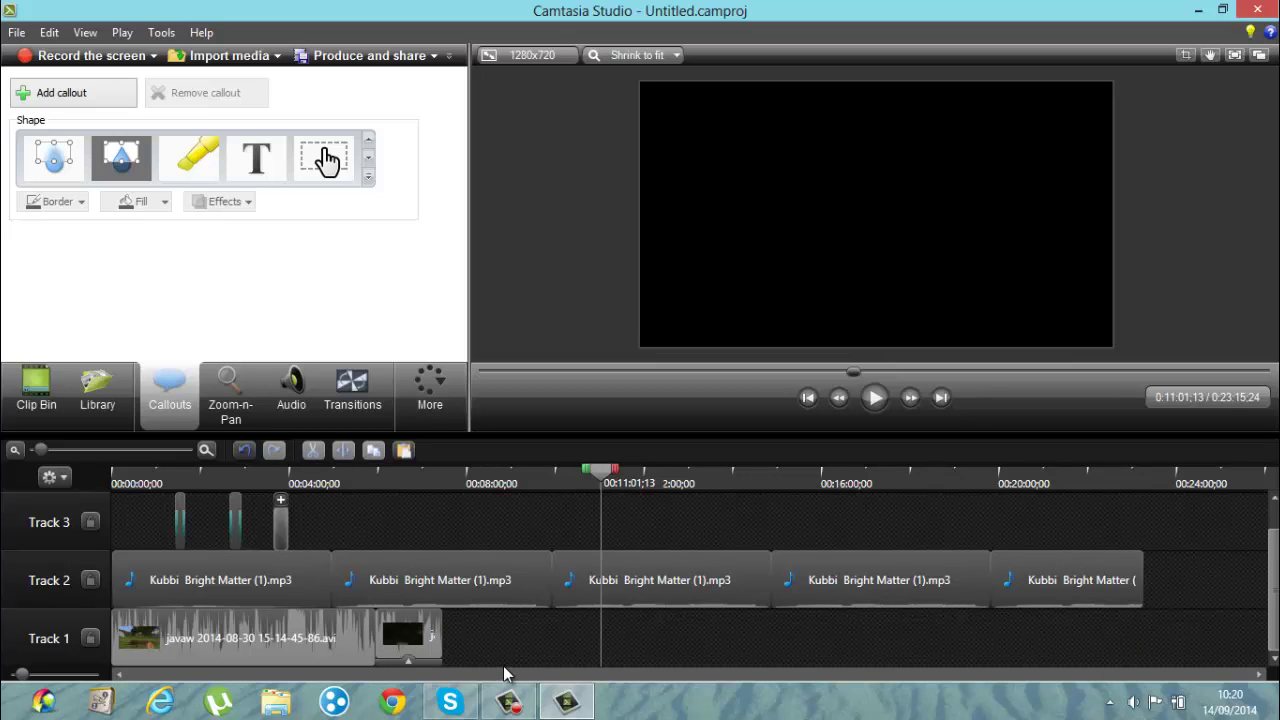
# Select the timeline range from 0:01:56;04 to 0:02:20;07 and cut it out of the tracks
pyautogui.moveTo(596, 490); pyautogui.dragTo(207, 600)
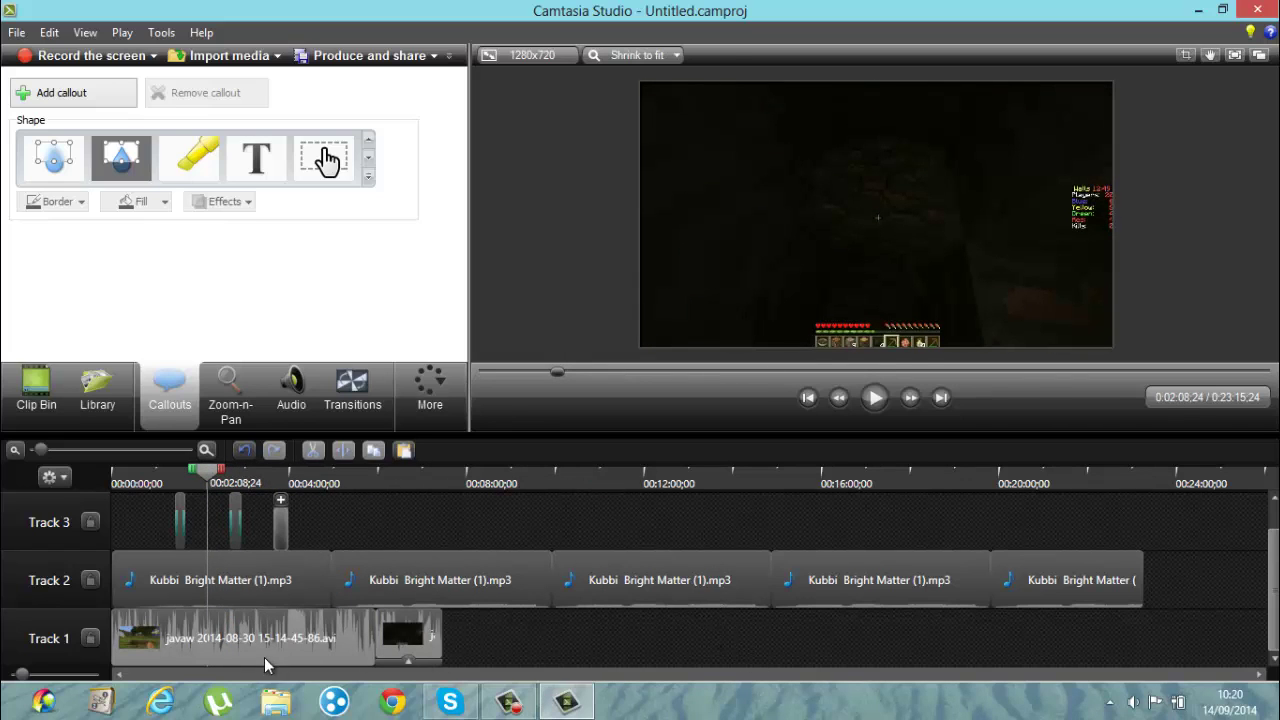
pyautogui.click(300, 658)
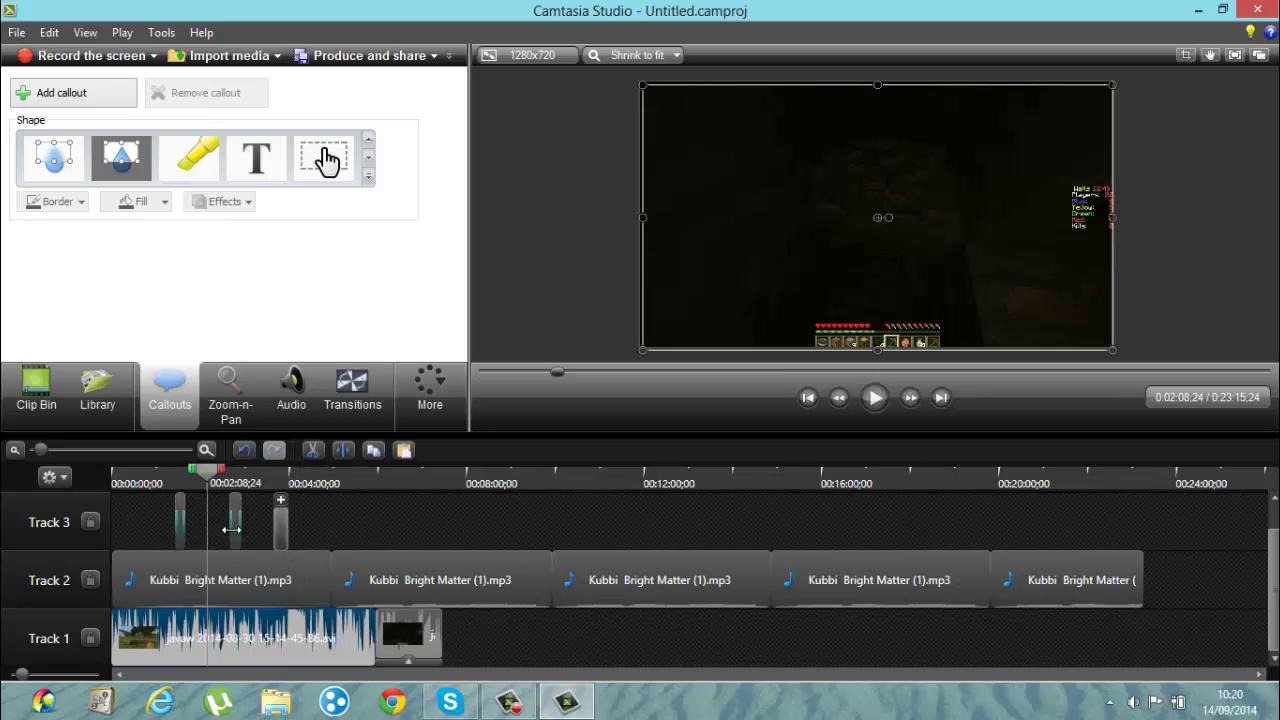
pyautogui.click(203, 478)
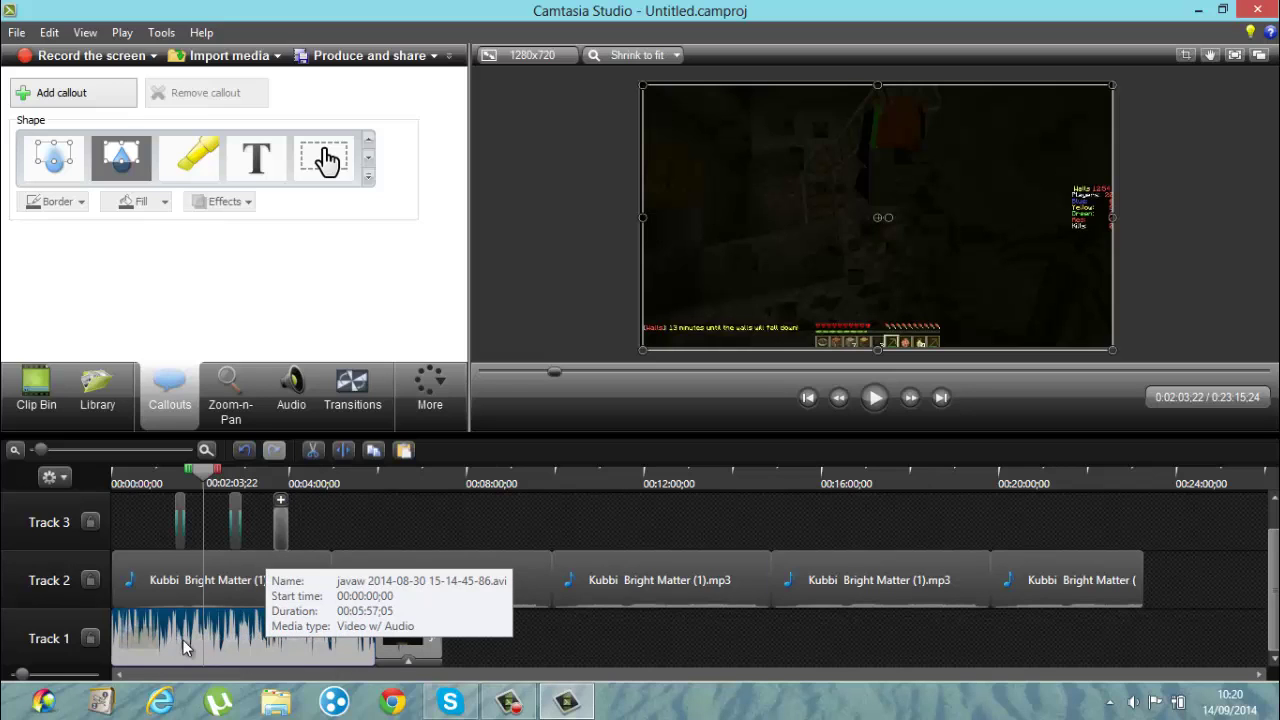
pyautogui.click(203, 483)
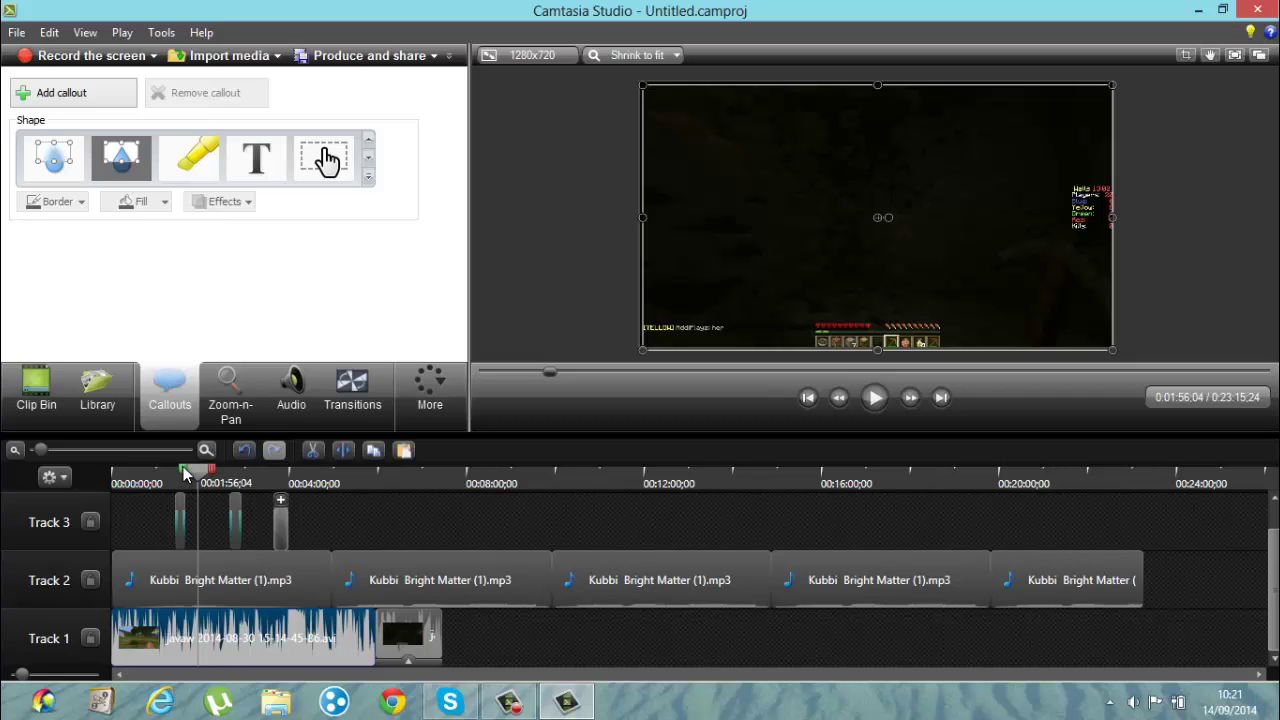
pyautogui.moveTo(184, 469); pyautogui.dragTo(233, 470)
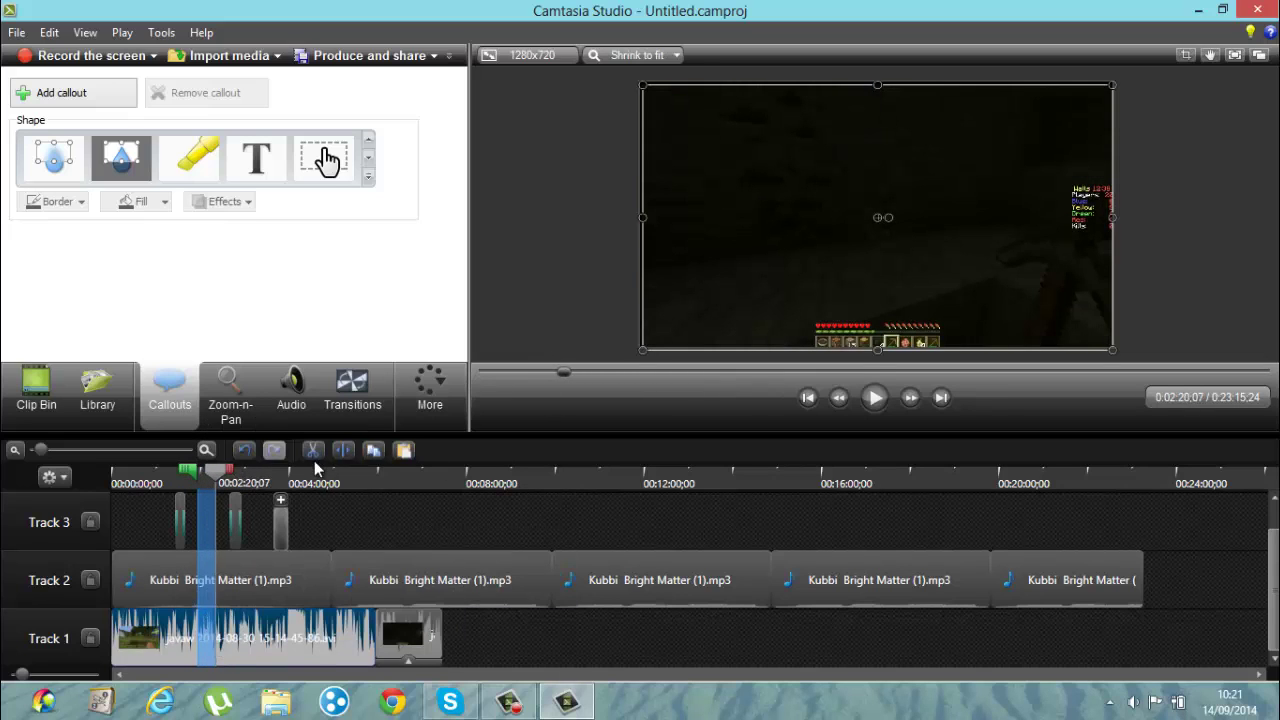
pyautogui.click(314, 452)
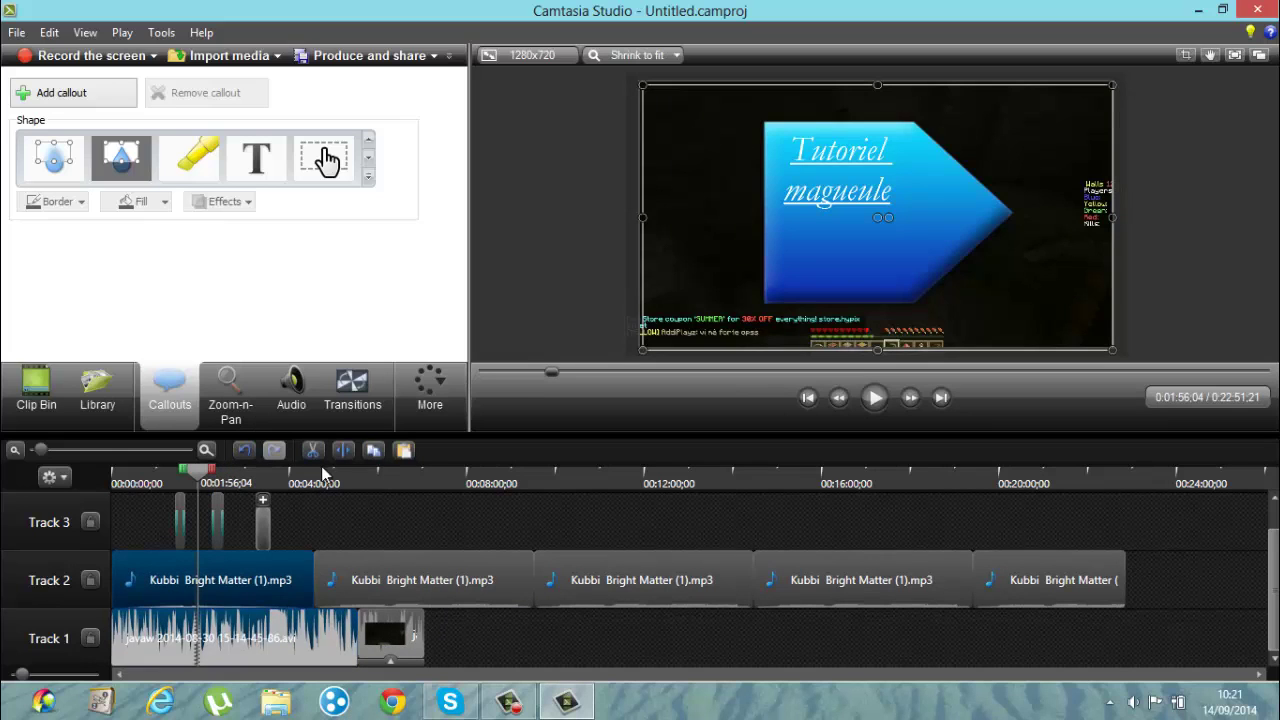
# Examine the edited timeline from the title callout through the water image on Track 3 to the empty section at 0:09:02;24
pyautogui.moveTo(197, 472); pyautogui.dragTo(256, 474)
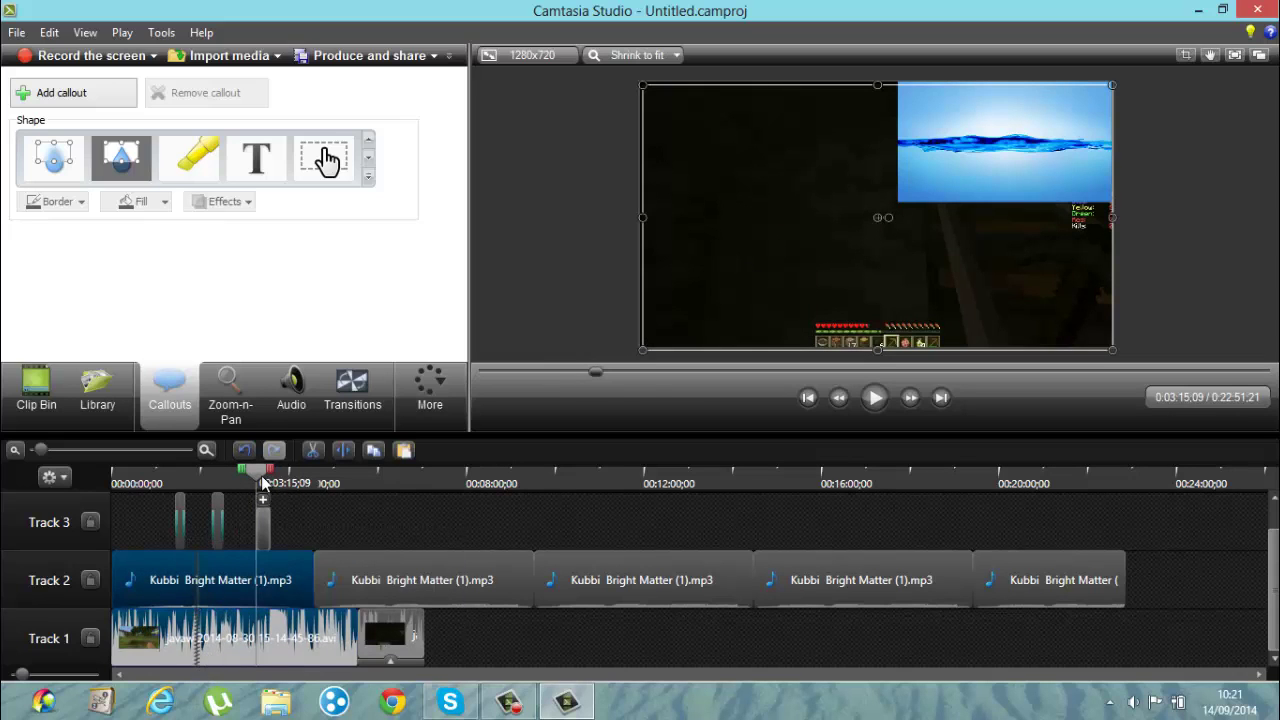
pyautogui.moveTo(263, 484); pyautogui.dragTo(213, 484)
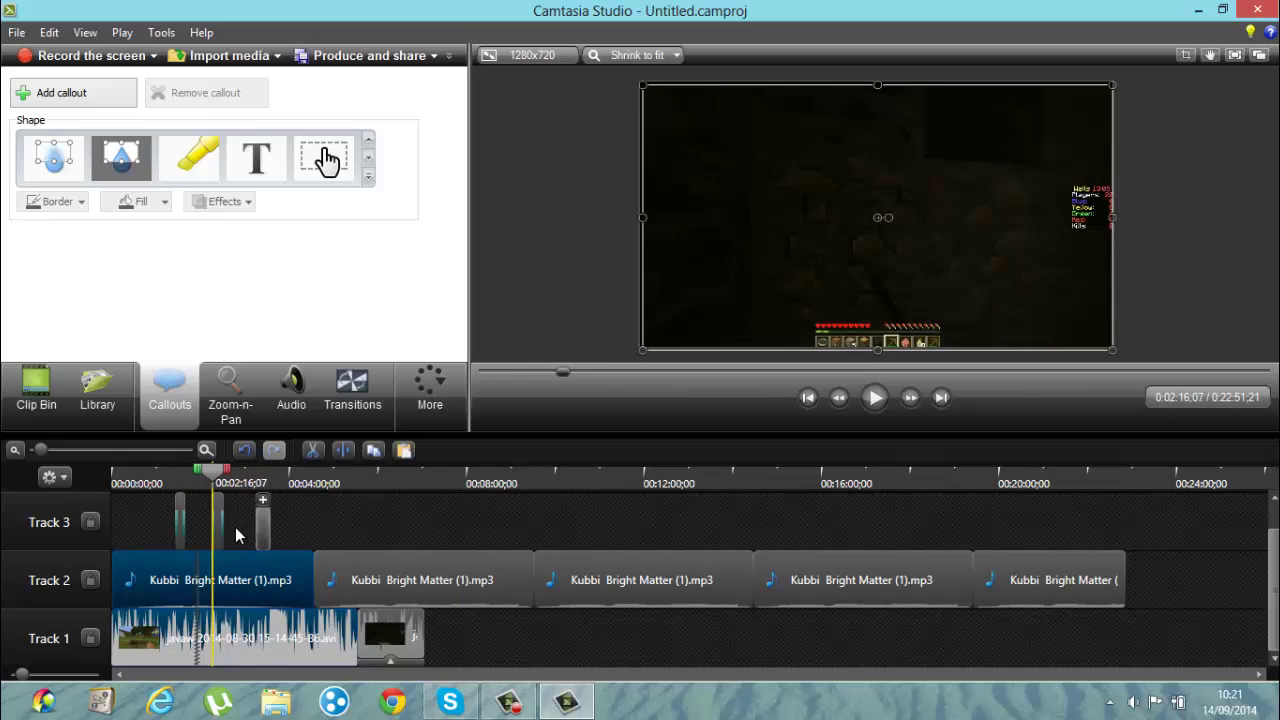
pyautogui.moveTo(236, 528); pyautogui.dragTo(249, 556)
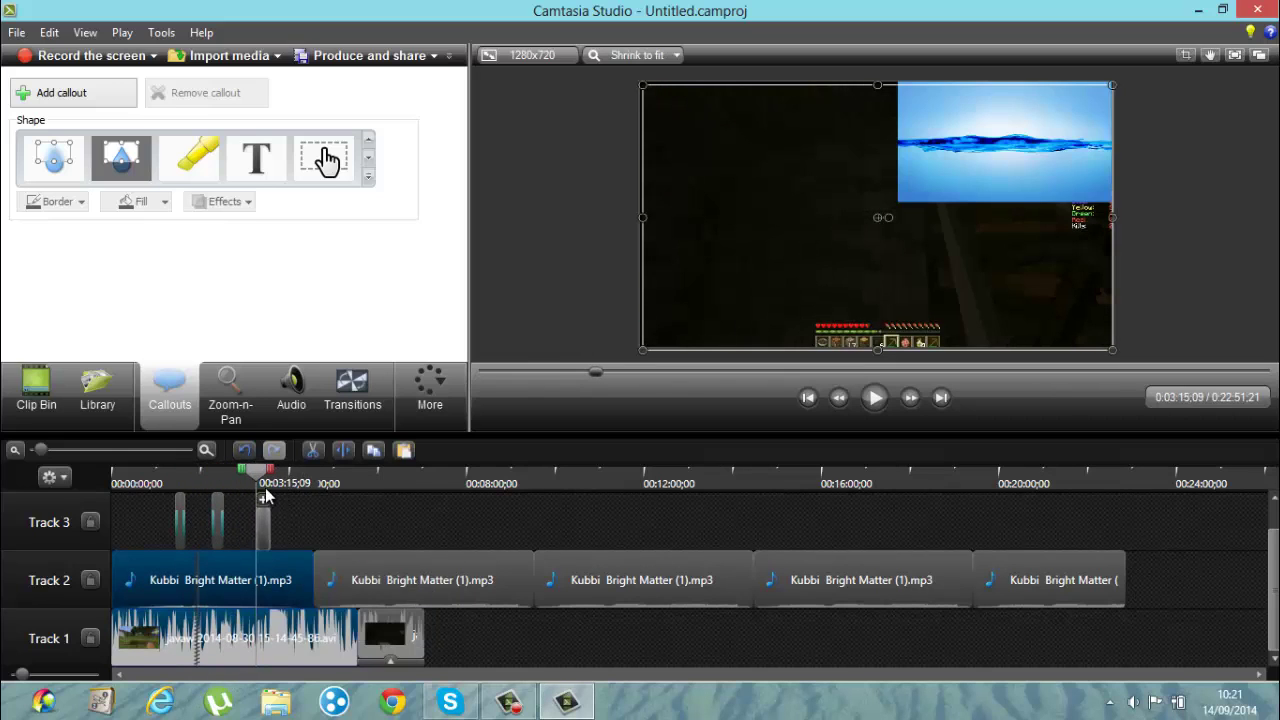
pyautogui.moveTo(263, 484); pyautogui.dragTo(513, 484)
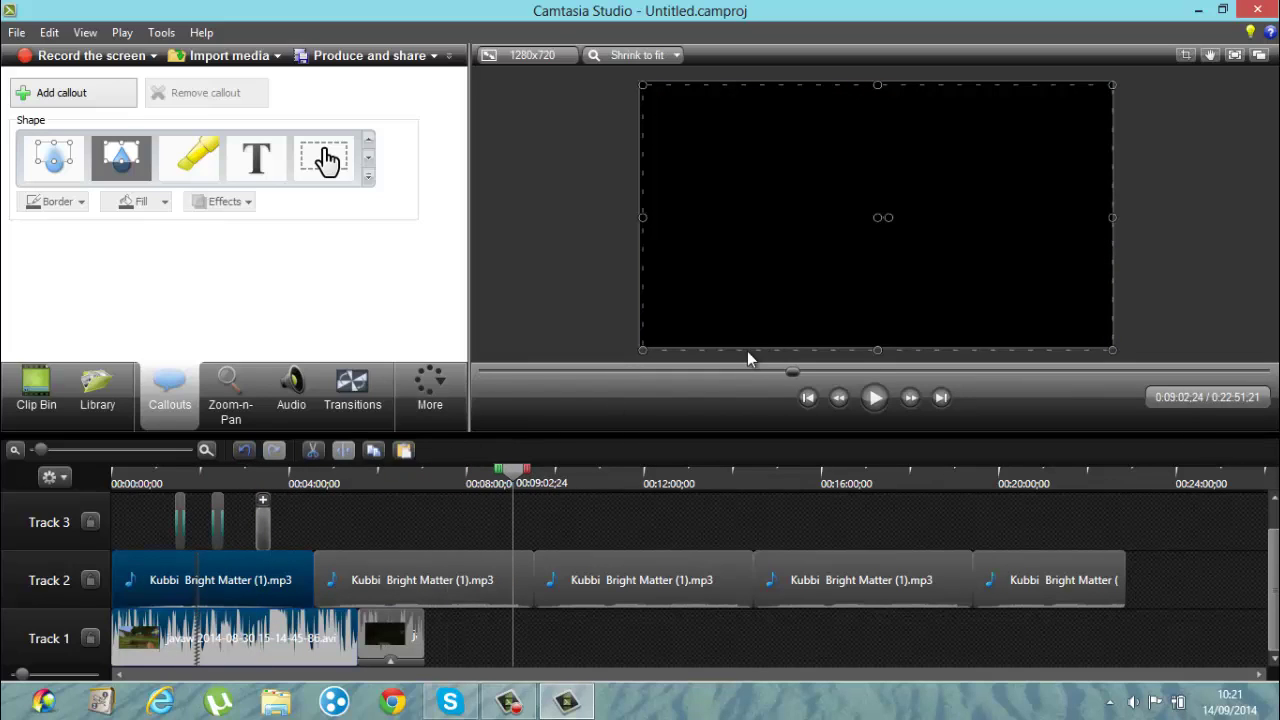
# Set up a video production with custom production settings in MP4 - Flash / HTML5 player format, accepting the default player and video options
pyautogui.click(378, 58)
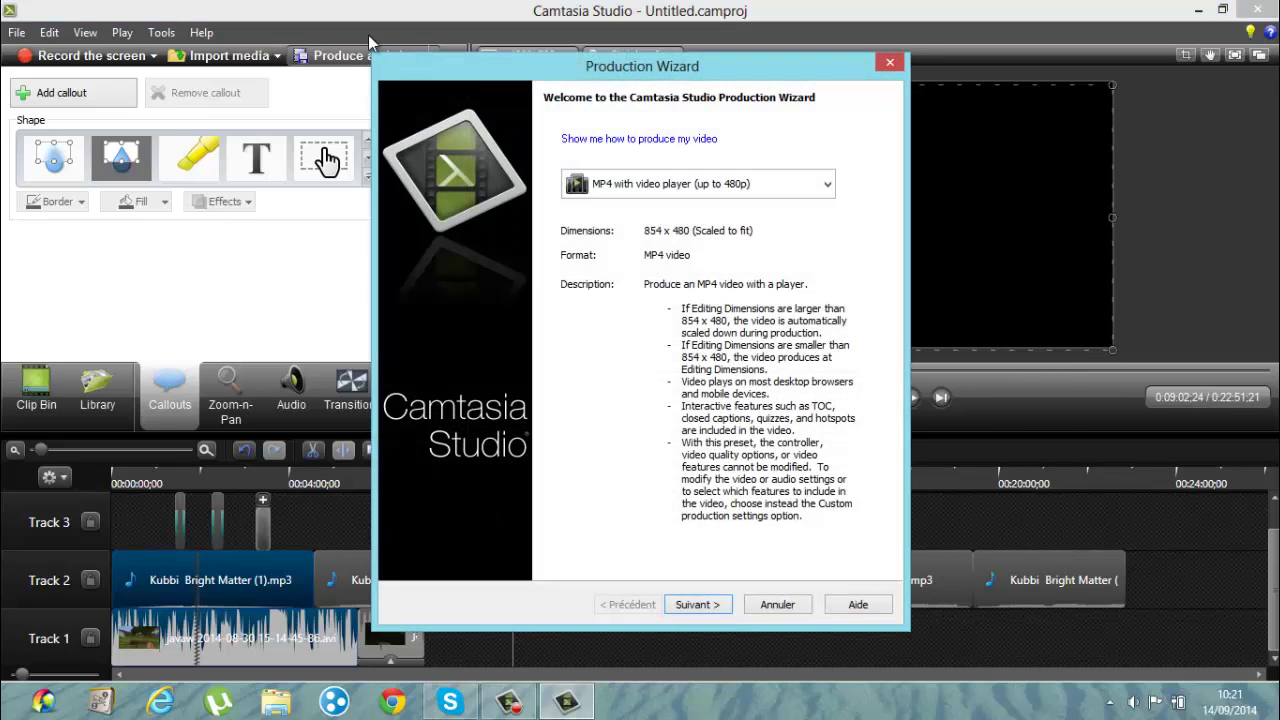
pyautogui.click(832, 190)
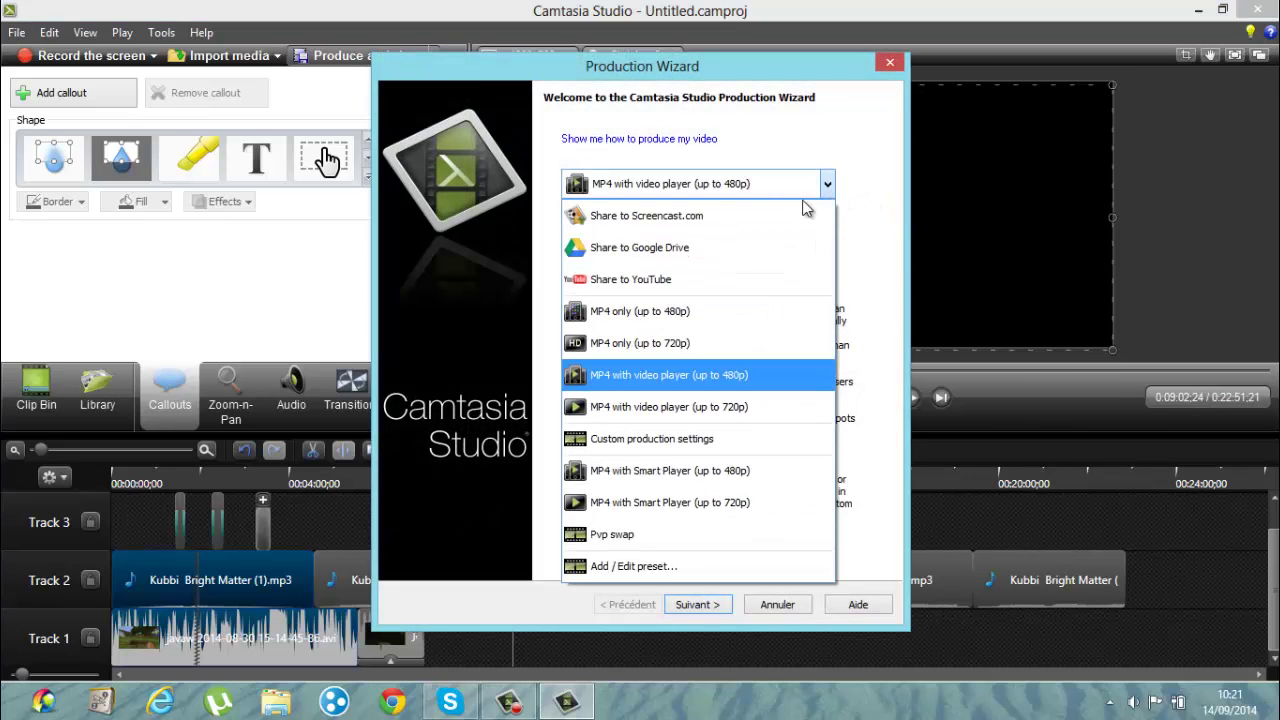
pyautogui.click(697, 443)
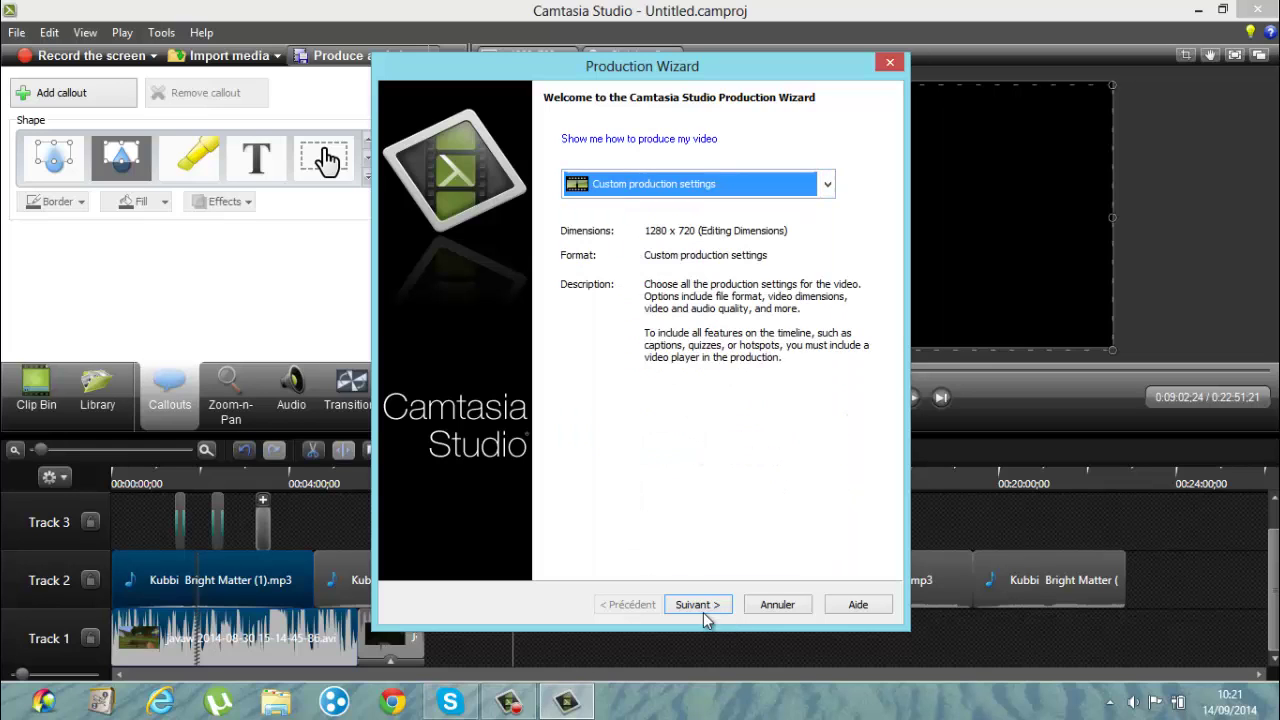
pyautogui.click(697, 605)
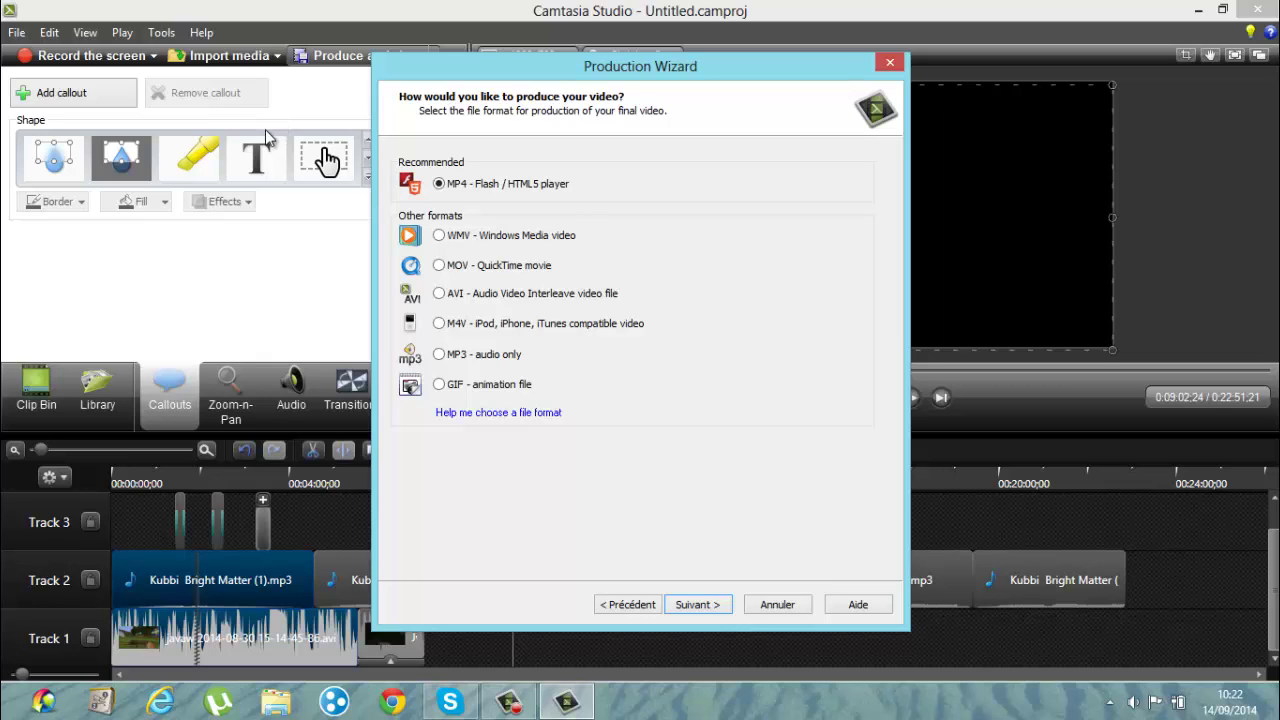
pyautogui.click(695, 605)
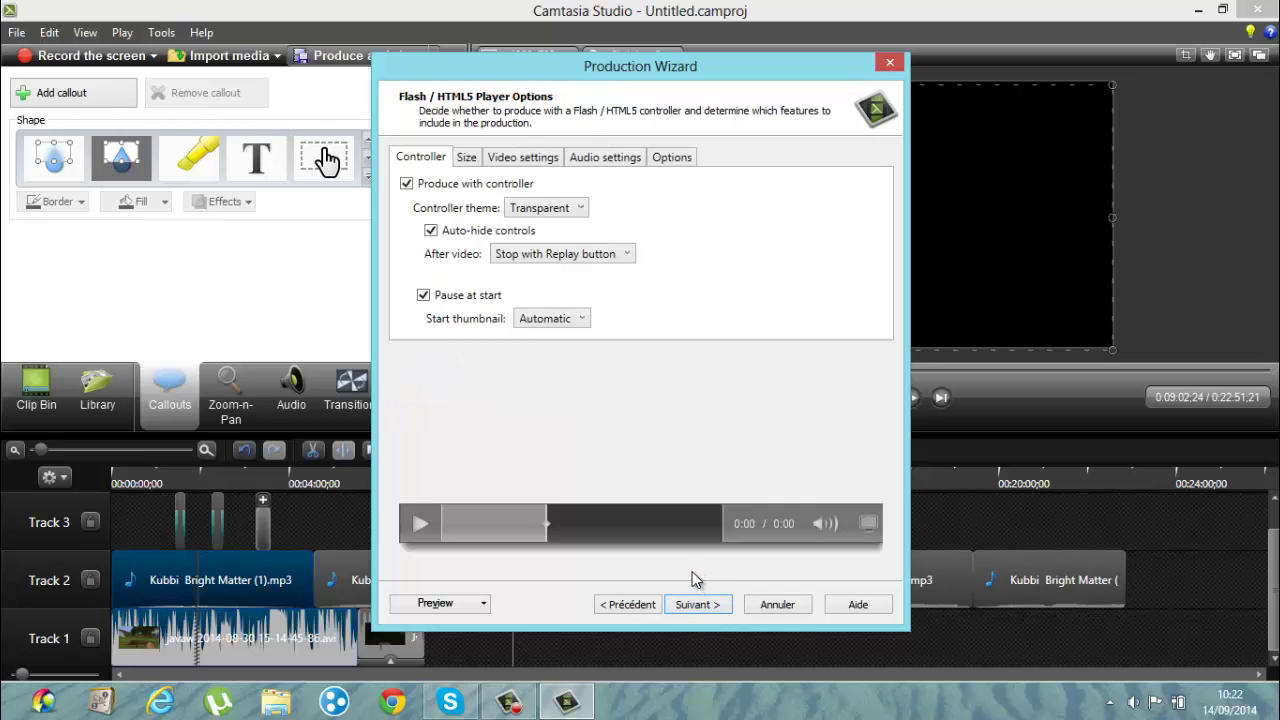
pyautogui.click(686, 613)
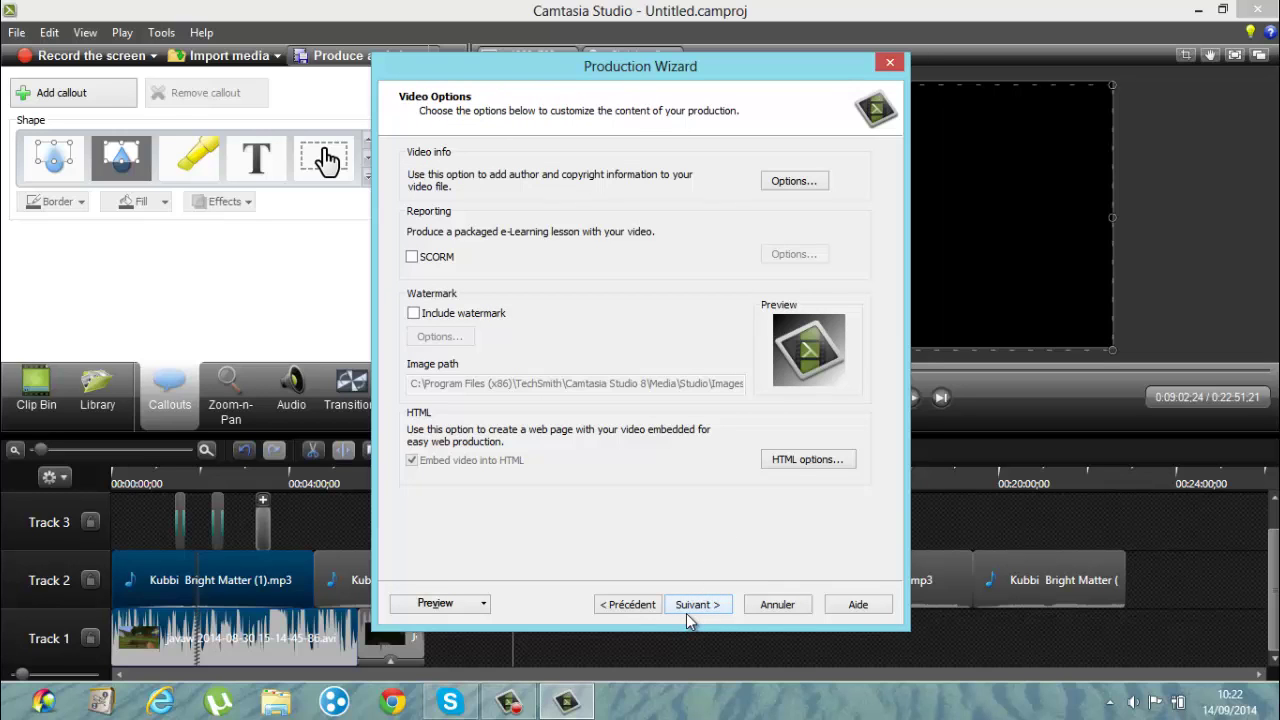
pyautogui.click(678, 608)
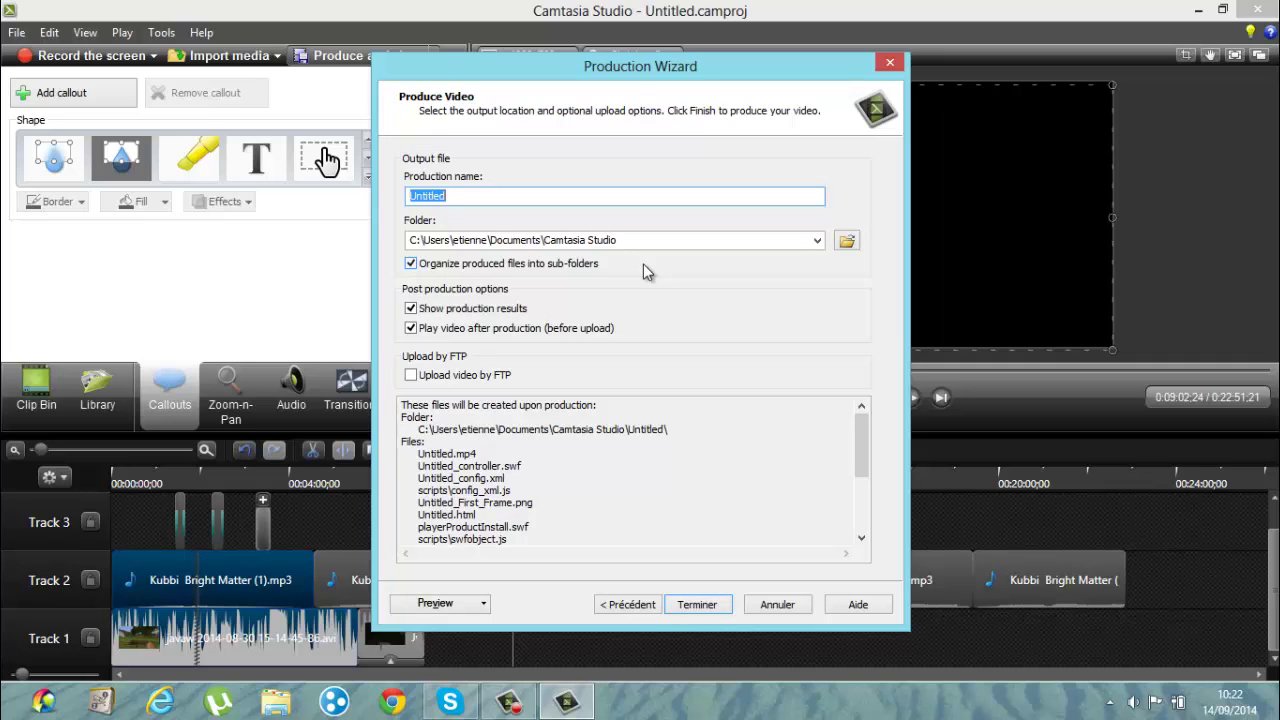
# Name the production "tutoriel camtasia studio 8", keep the default Camtasia Studio output folder, and start rendering
pyautogui.write('tutoriel')
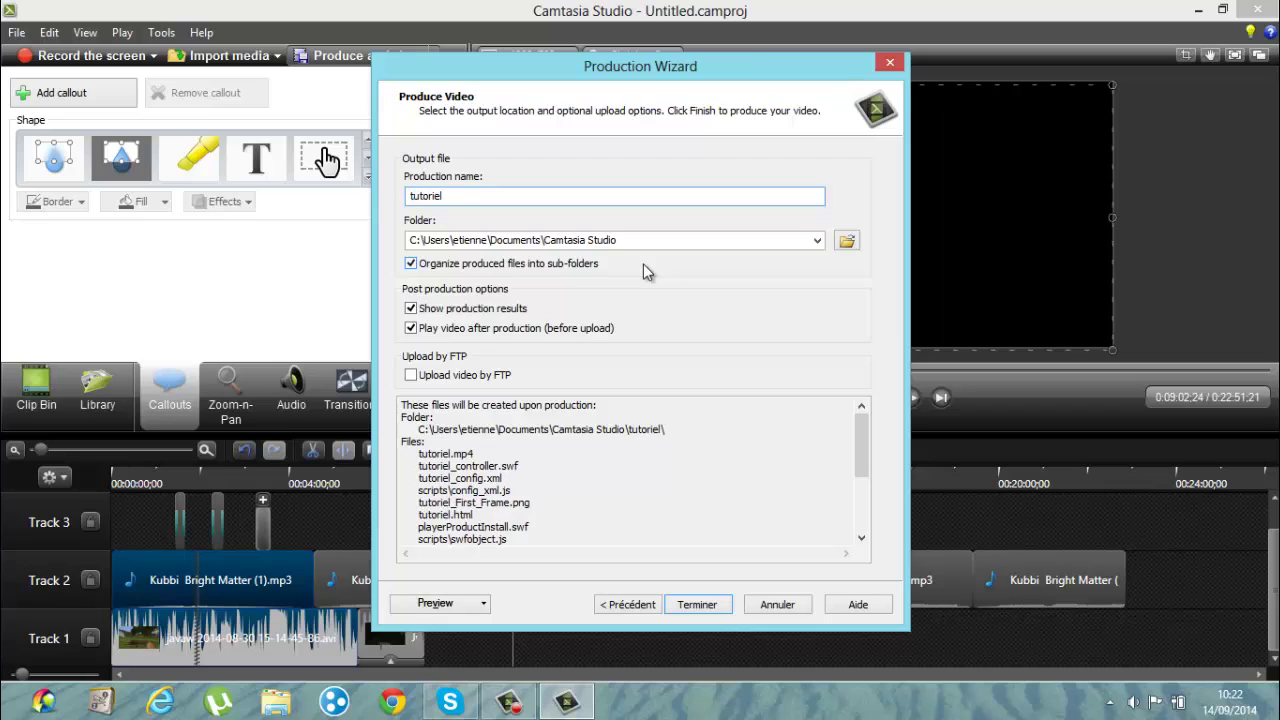
pyautogui.write(' camtasia ')
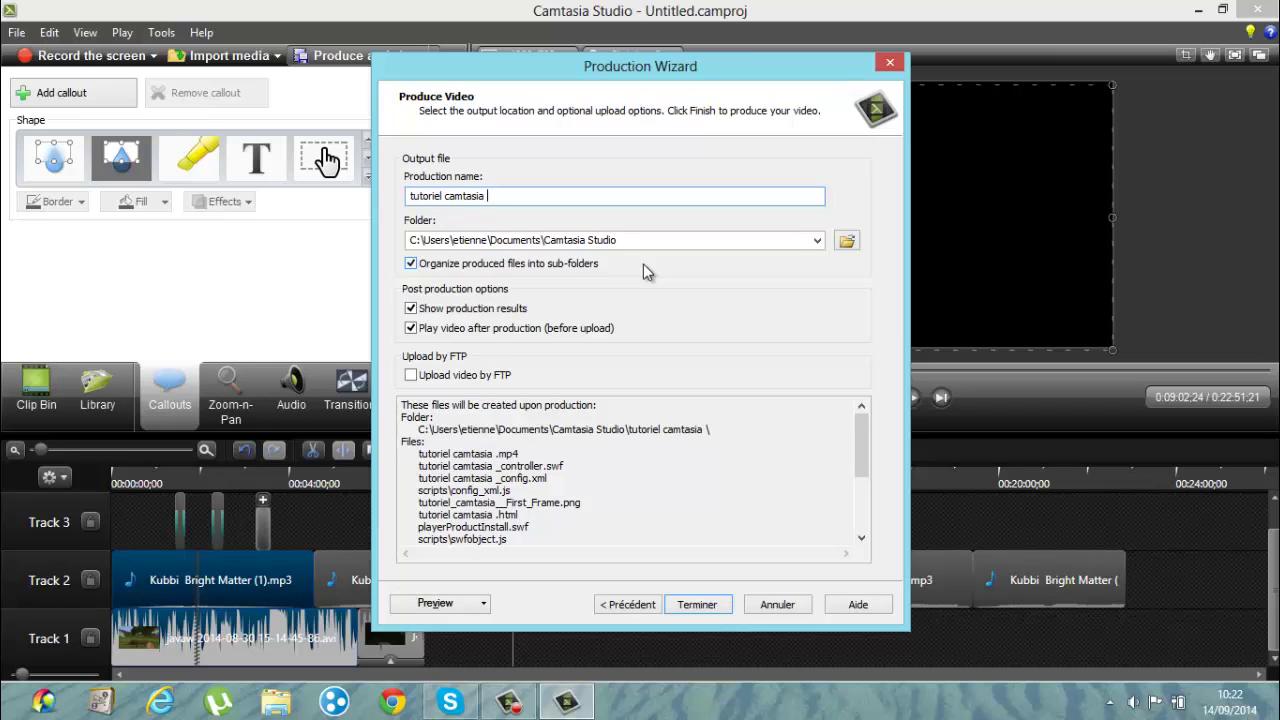
pyautogui.write('stu')
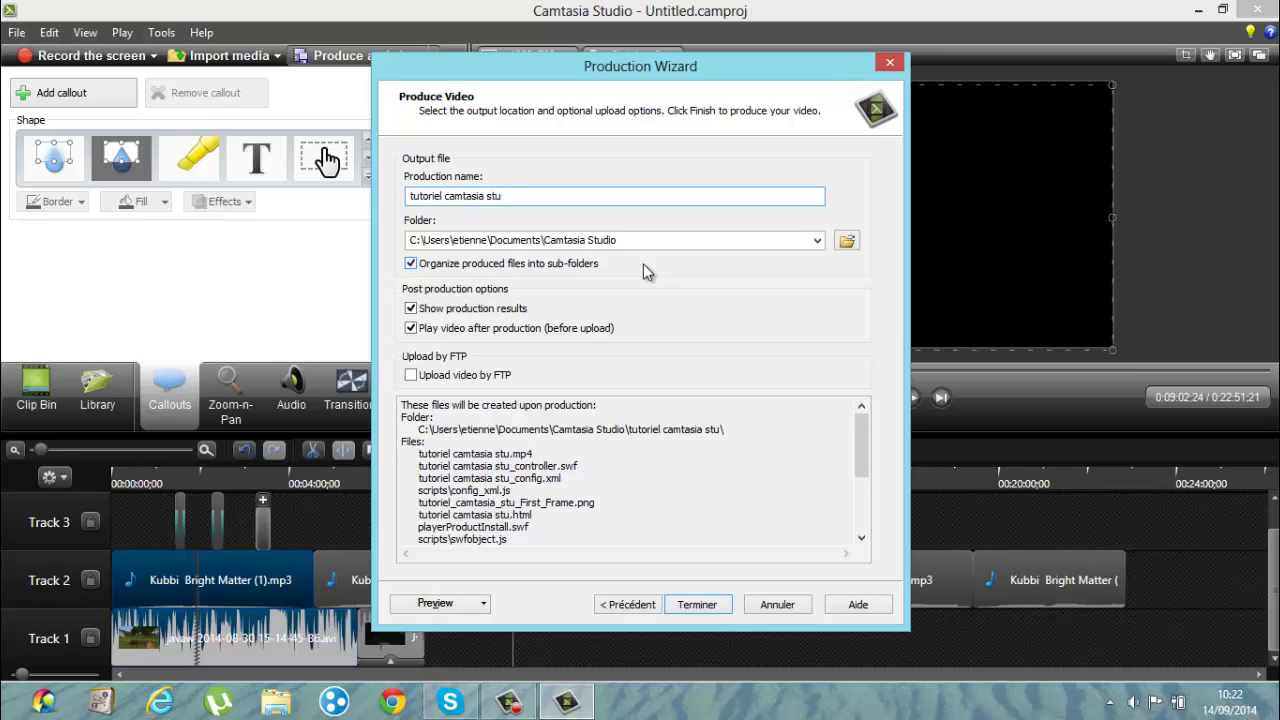
pyautogui.write('dio 8')
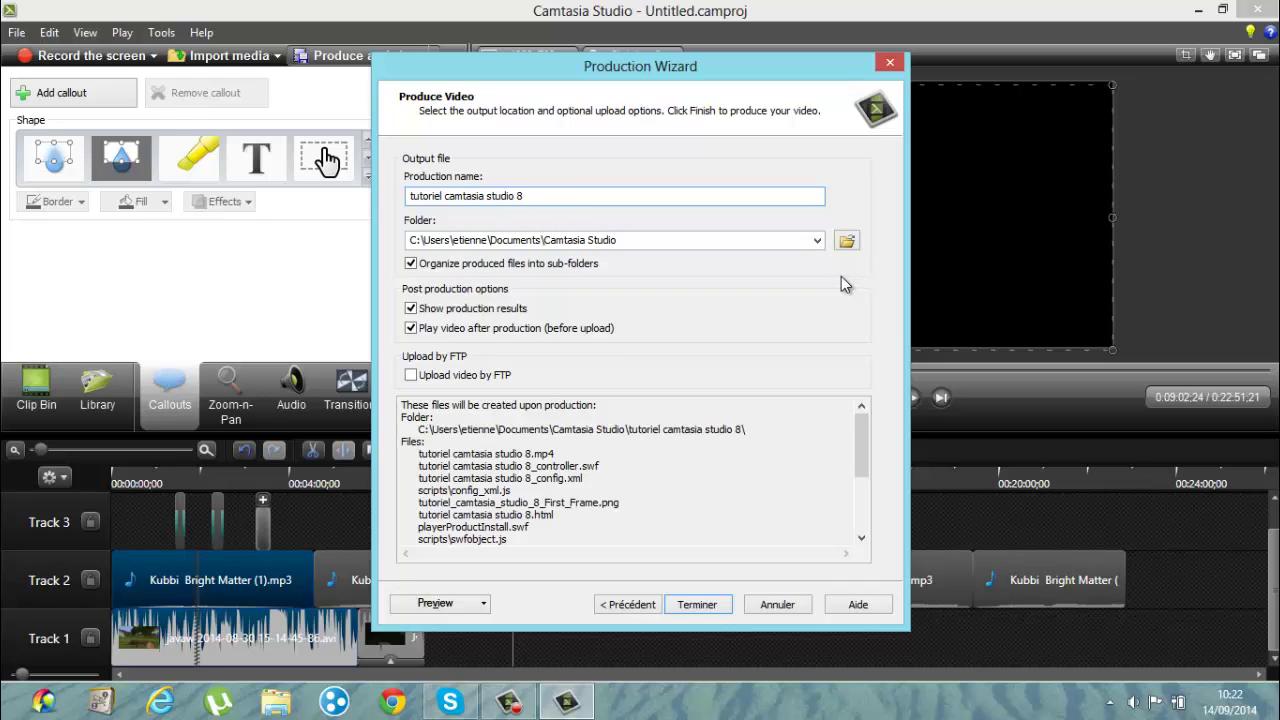
pyautogui.click(847, 243)
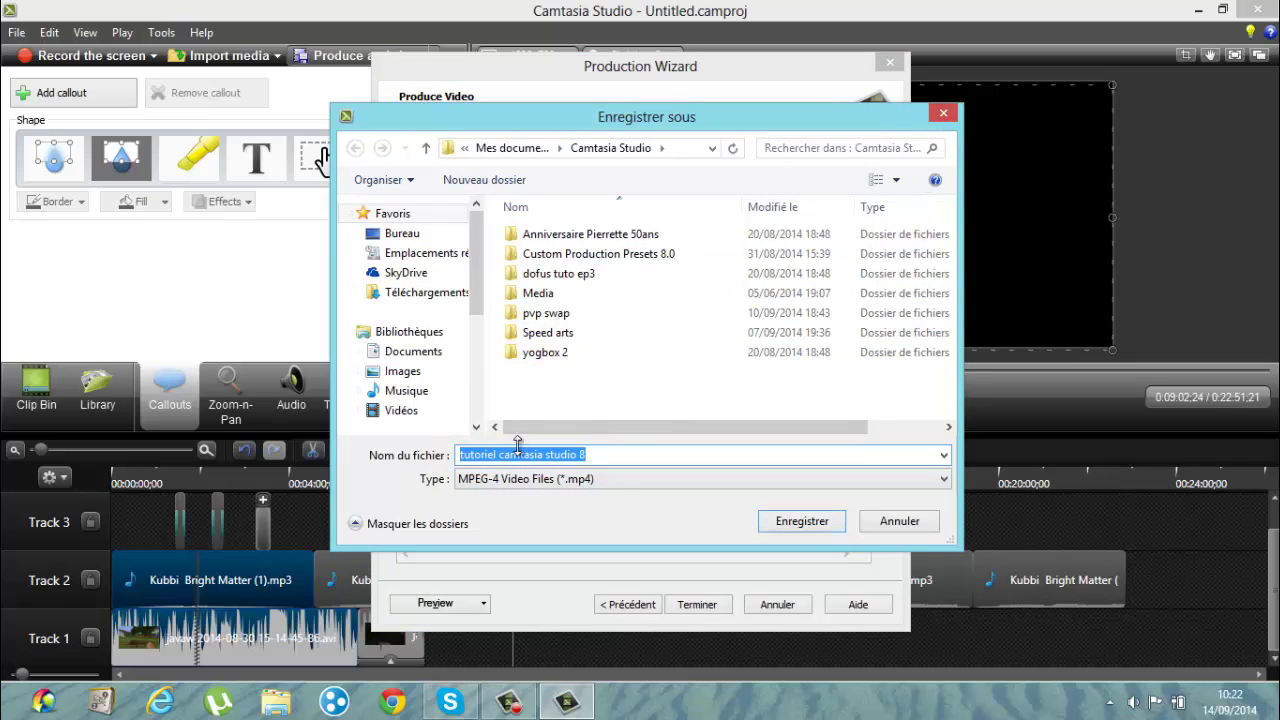
pyautogui.click(943, 112)
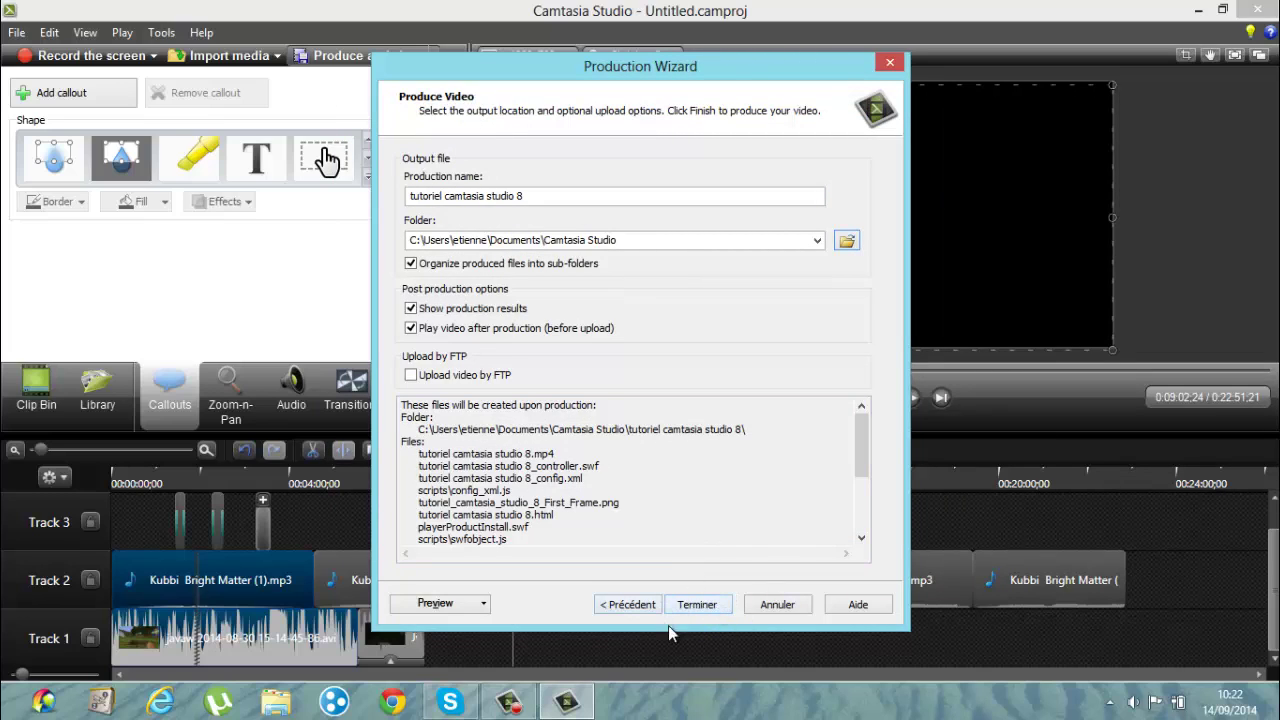
pyautogui.click(698, 610)
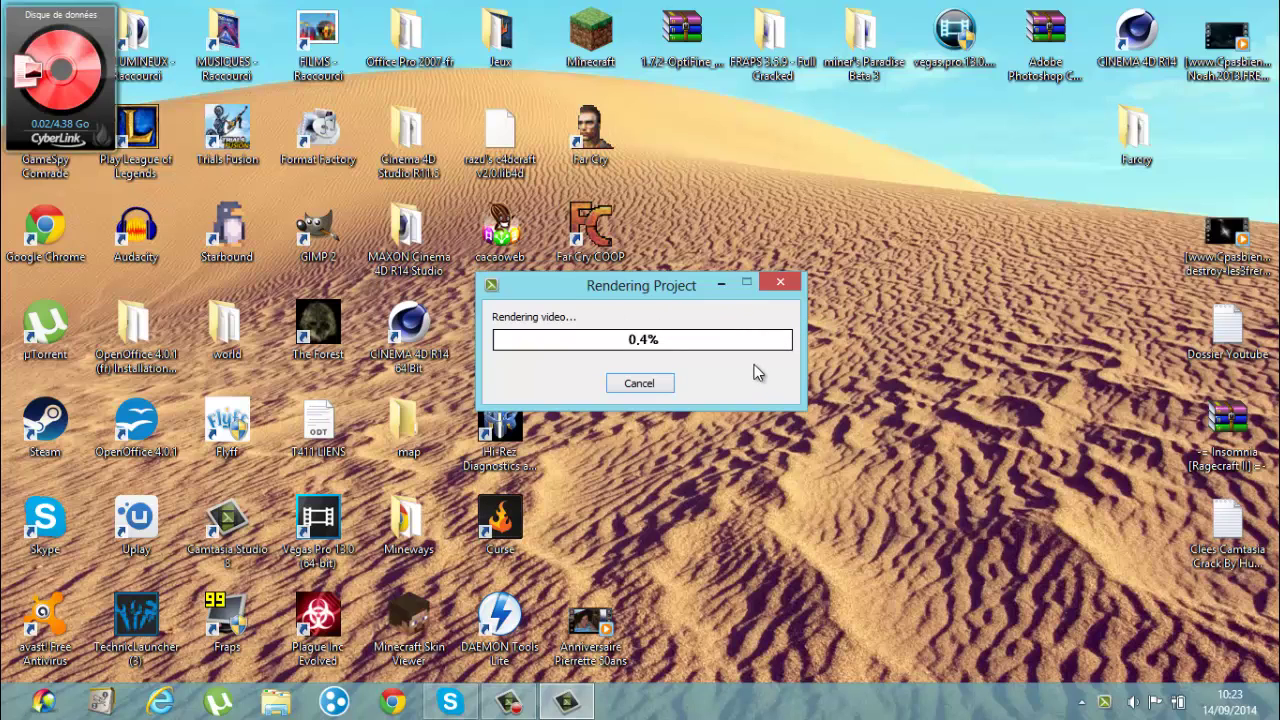
# Cancel the project rendering and close the Production Wizard without producing the video
pyautogui.click(780, 287)
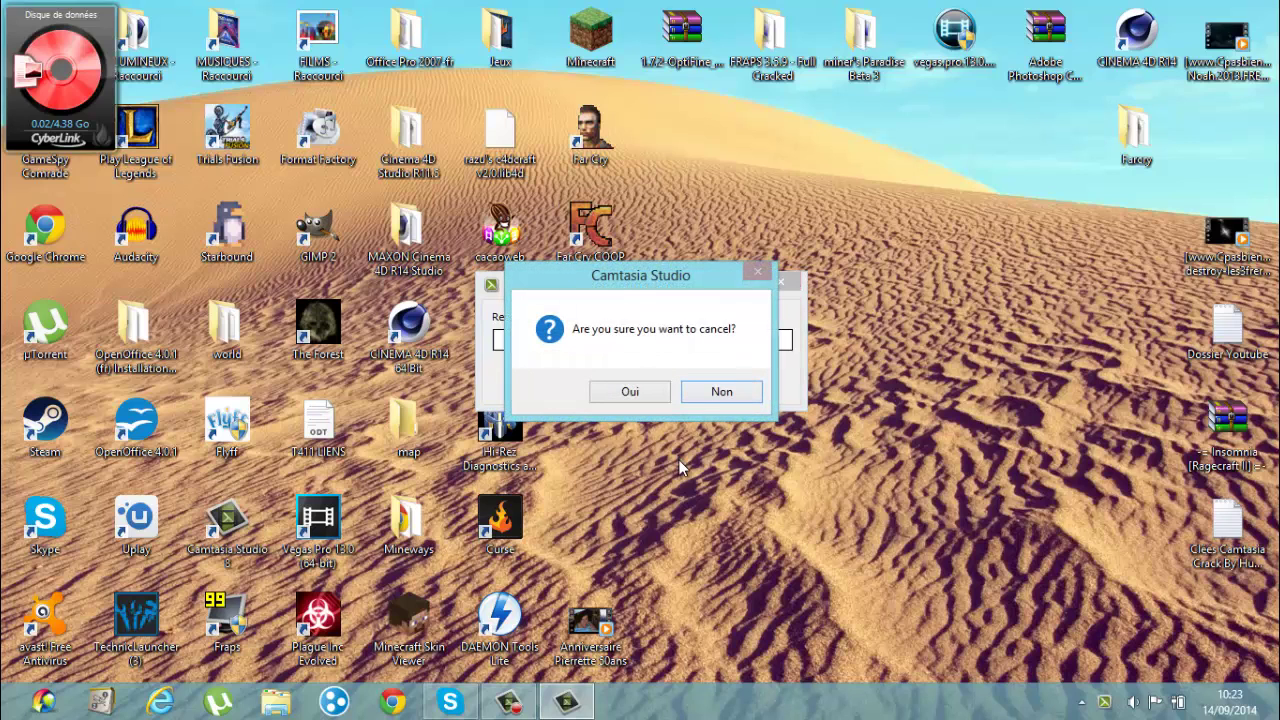
pyautogui.click(645, 400)
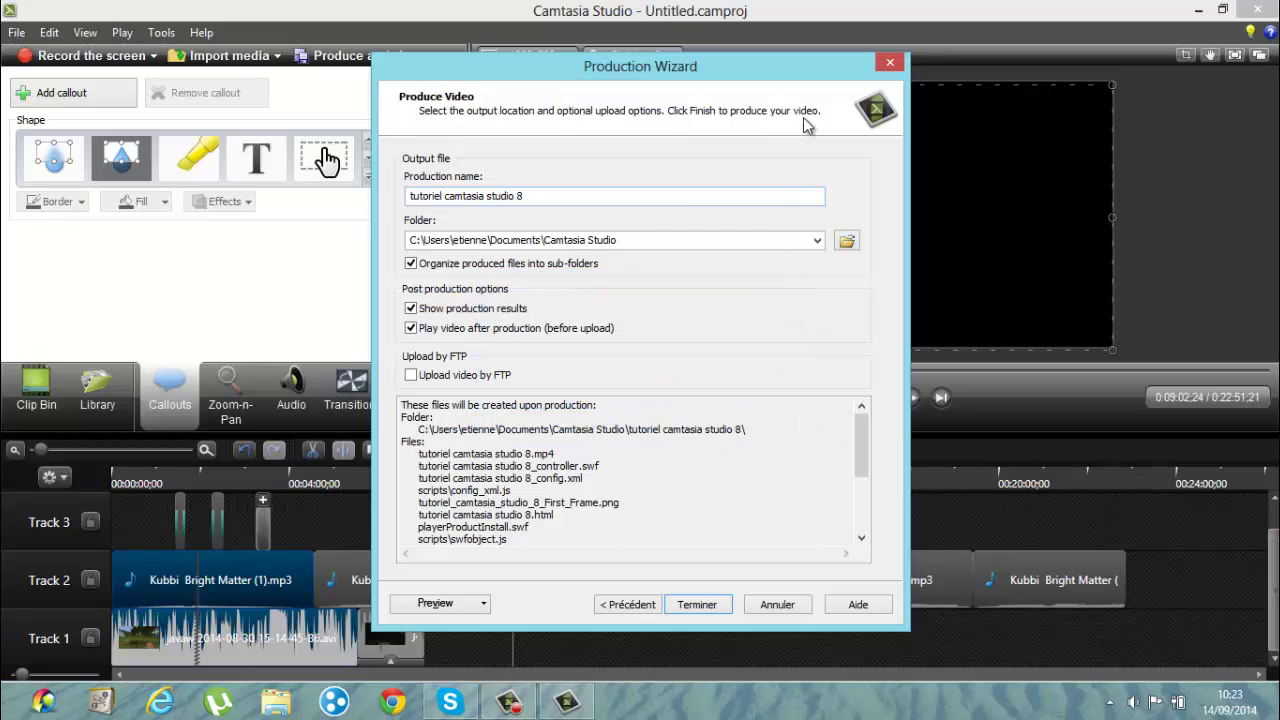
pyautogui.moveTo(27, 657)
pyautogui.moveTo(845, 70); pyautogui.dragTo(750, 58)
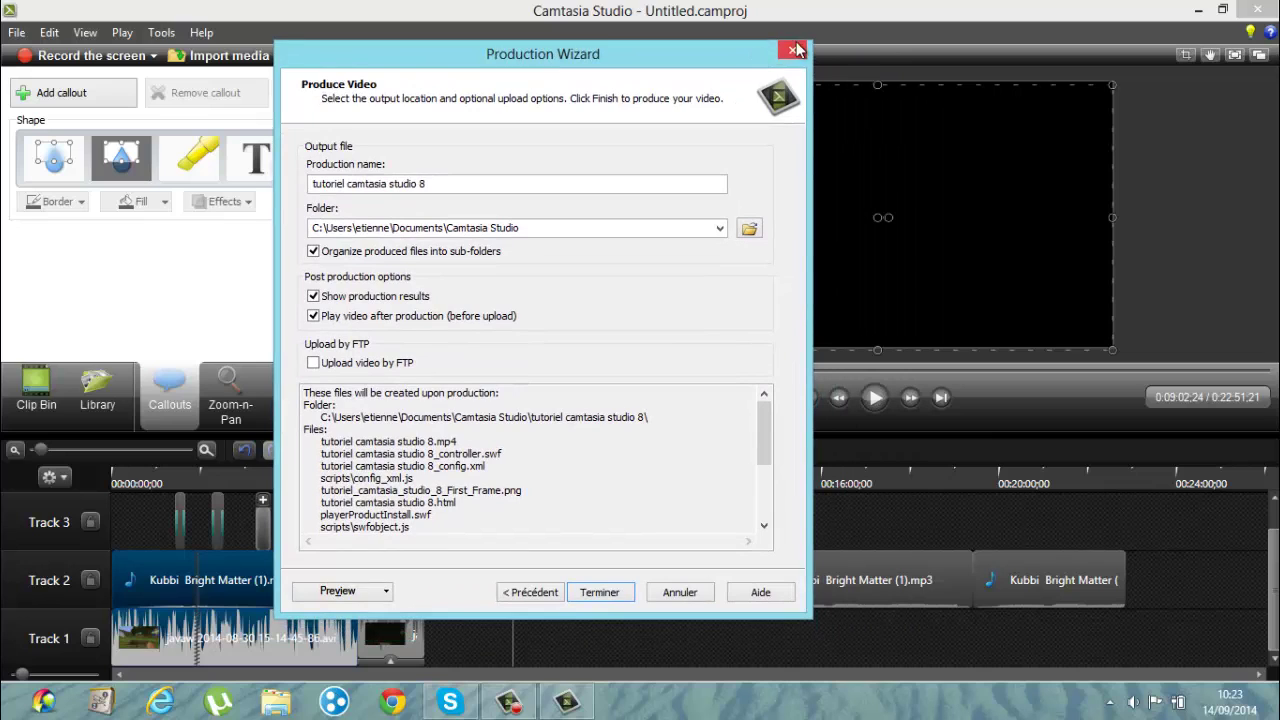
pyautogui.click(795, 49)
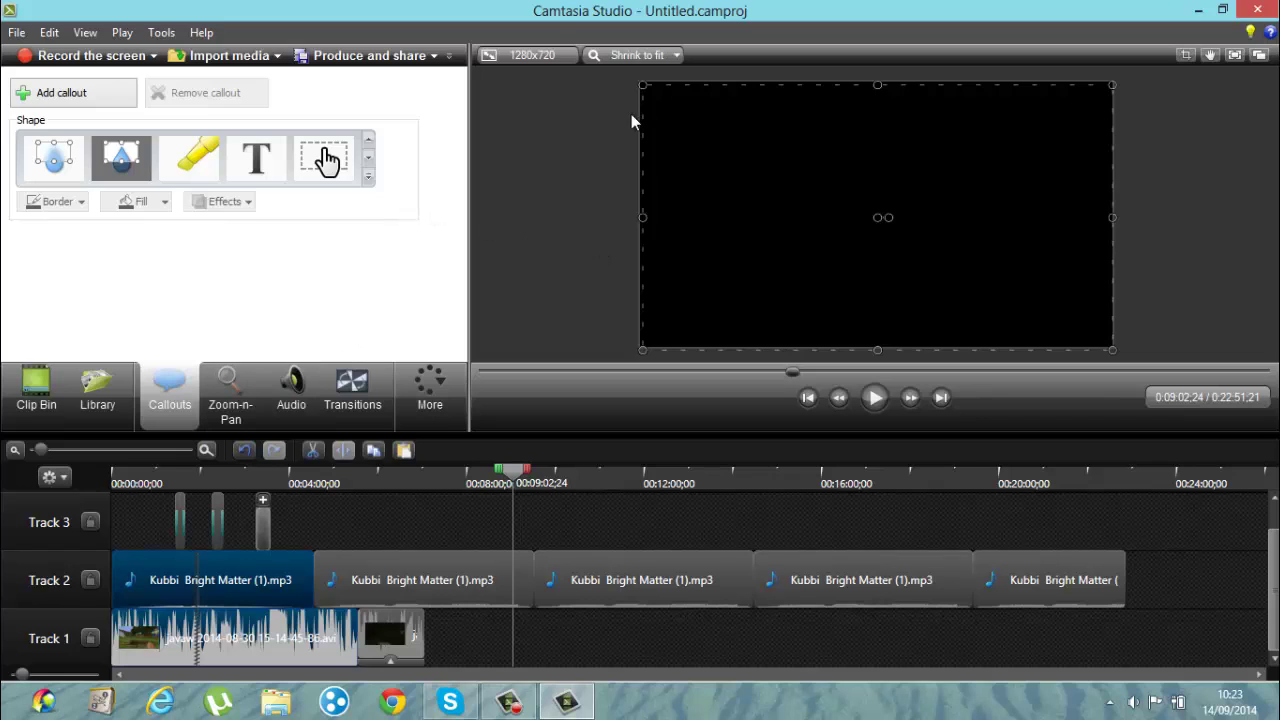
# Go to 0:04:34;12 and slightly enlarge the gameplay clip on the canvas from its upper-left corner
pyautogui.moveTo(513, 478); pyautogui.dragTo(308, 486)
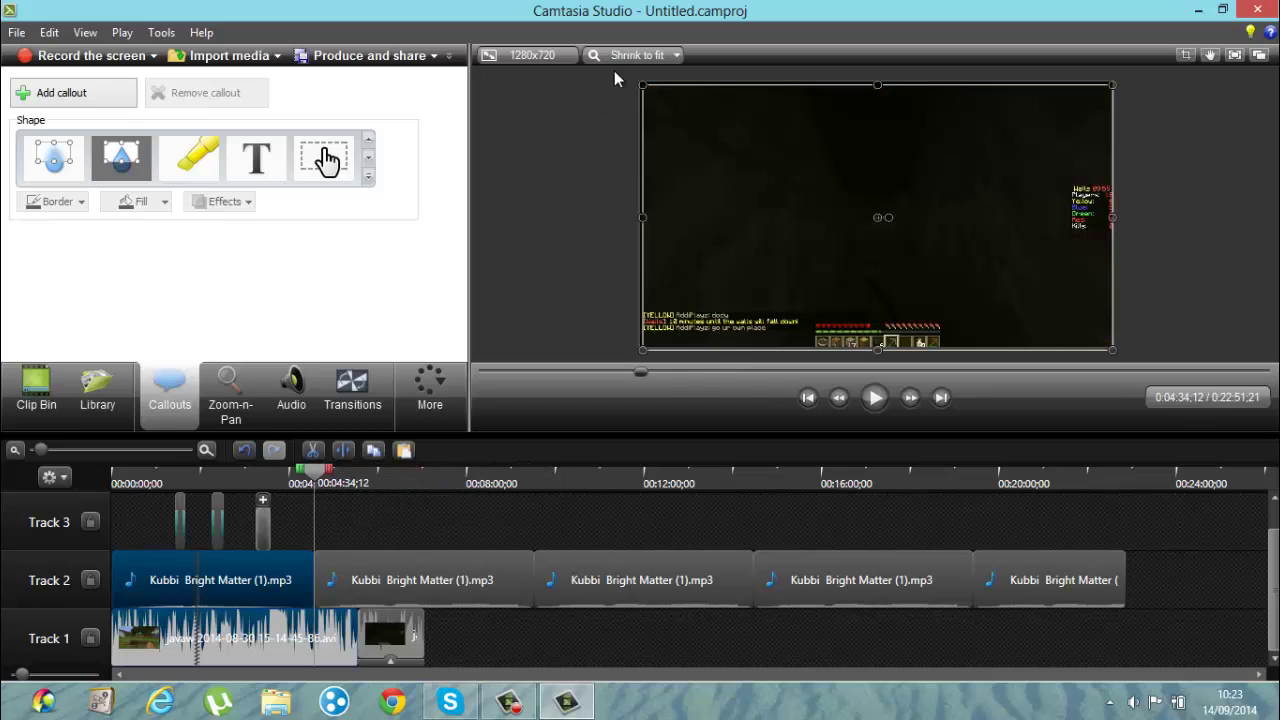
pyautogui.moveTo(641, 86); pyautogui.dragTo(637, 82)
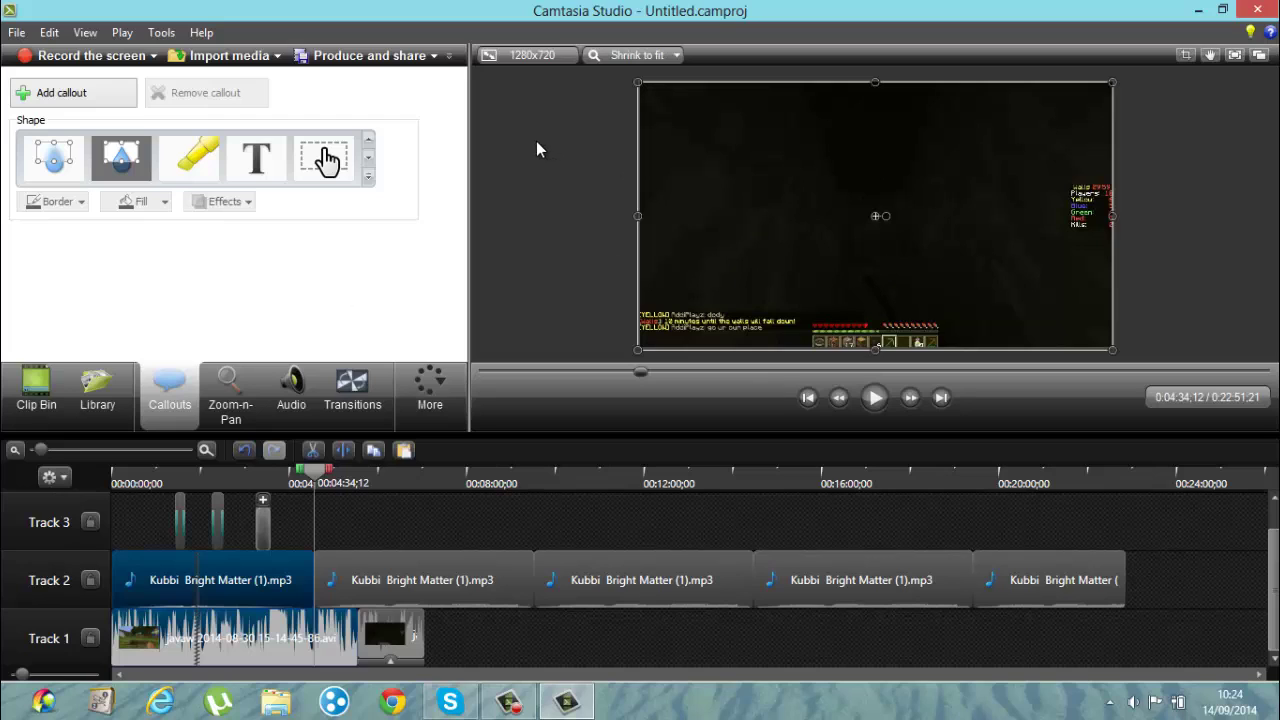
pyautogui.click(508, 702)
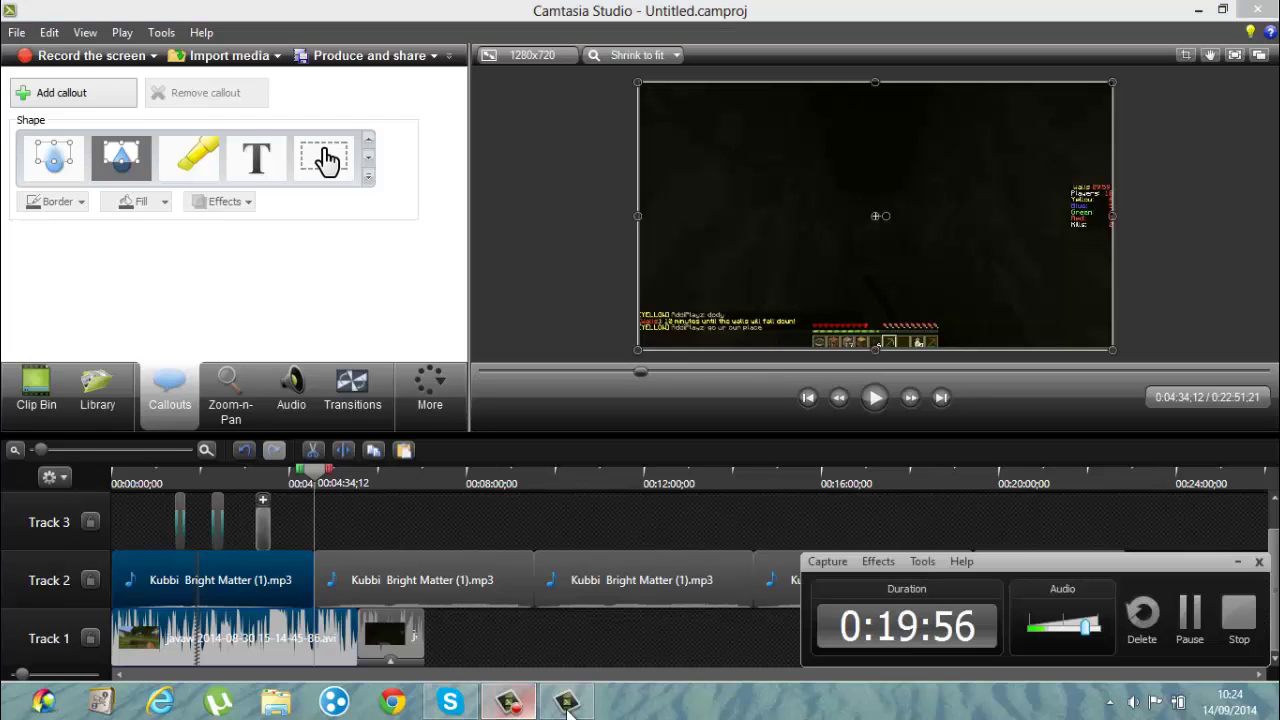